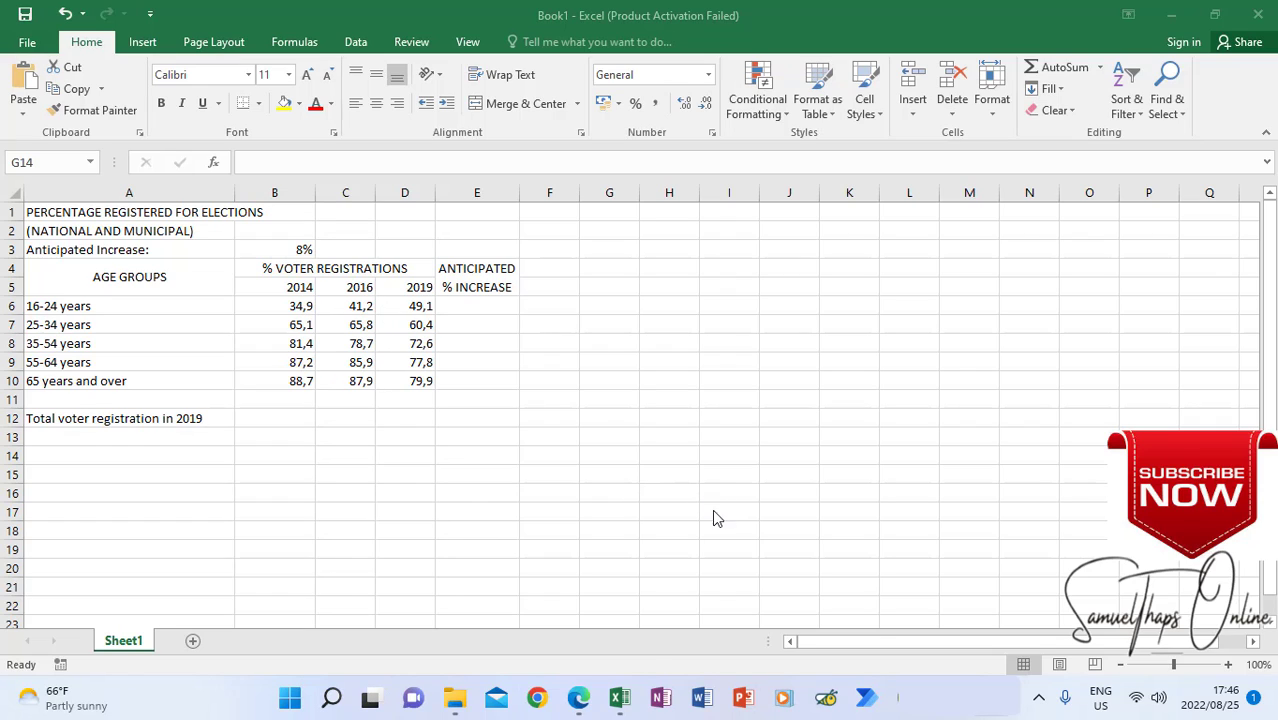
Review Question 4's instructions and sample table in the exam PDF, then return to Excel.
left_click(578, 697)
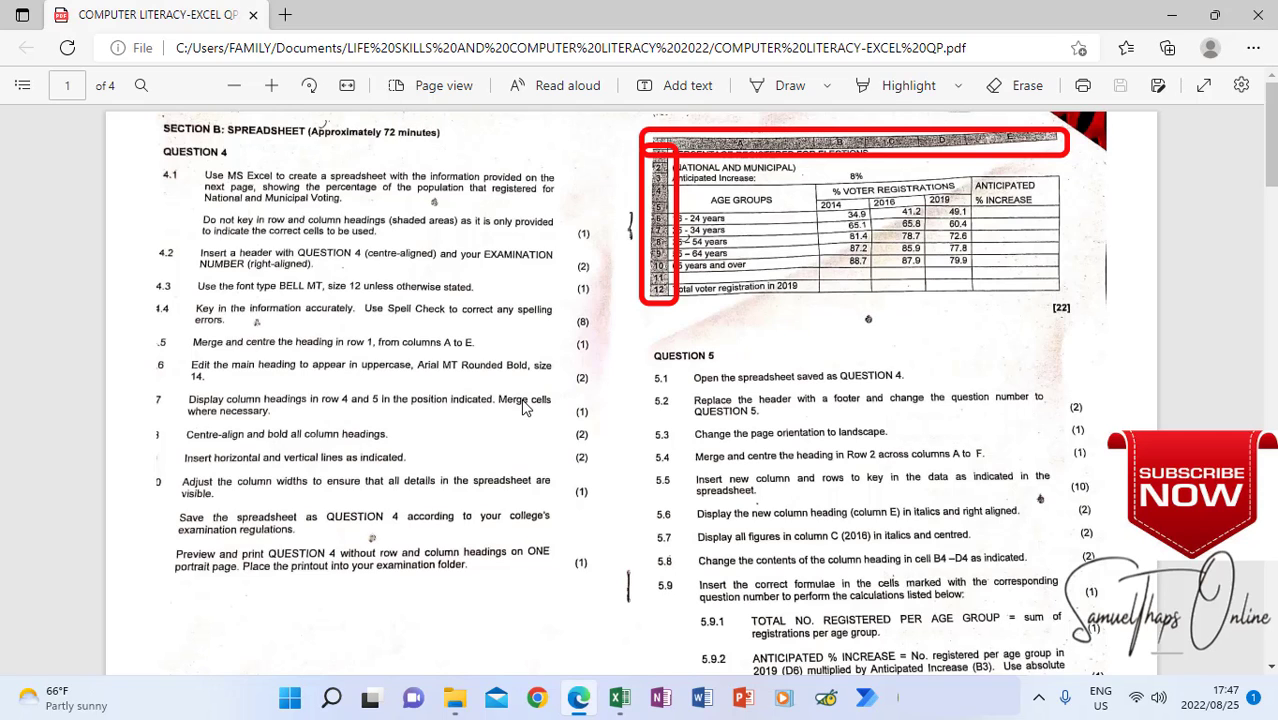
mouse_move(619, 697)
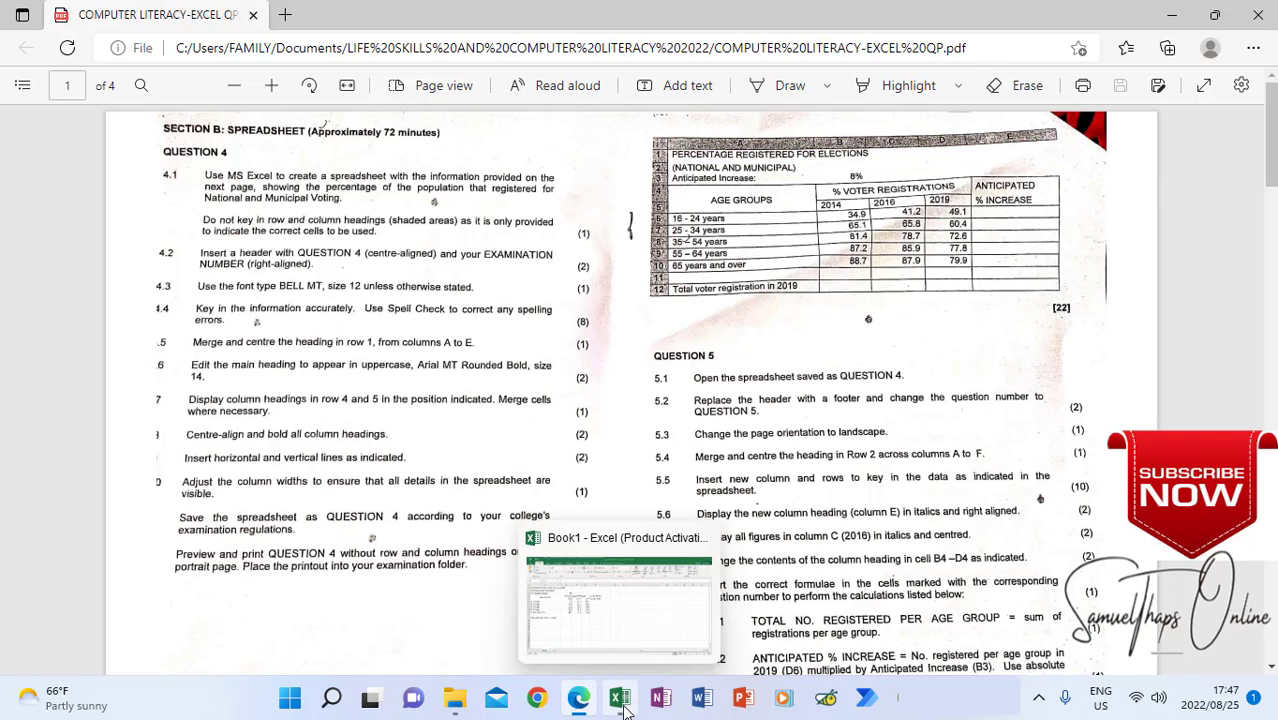
left_click(619, 664)
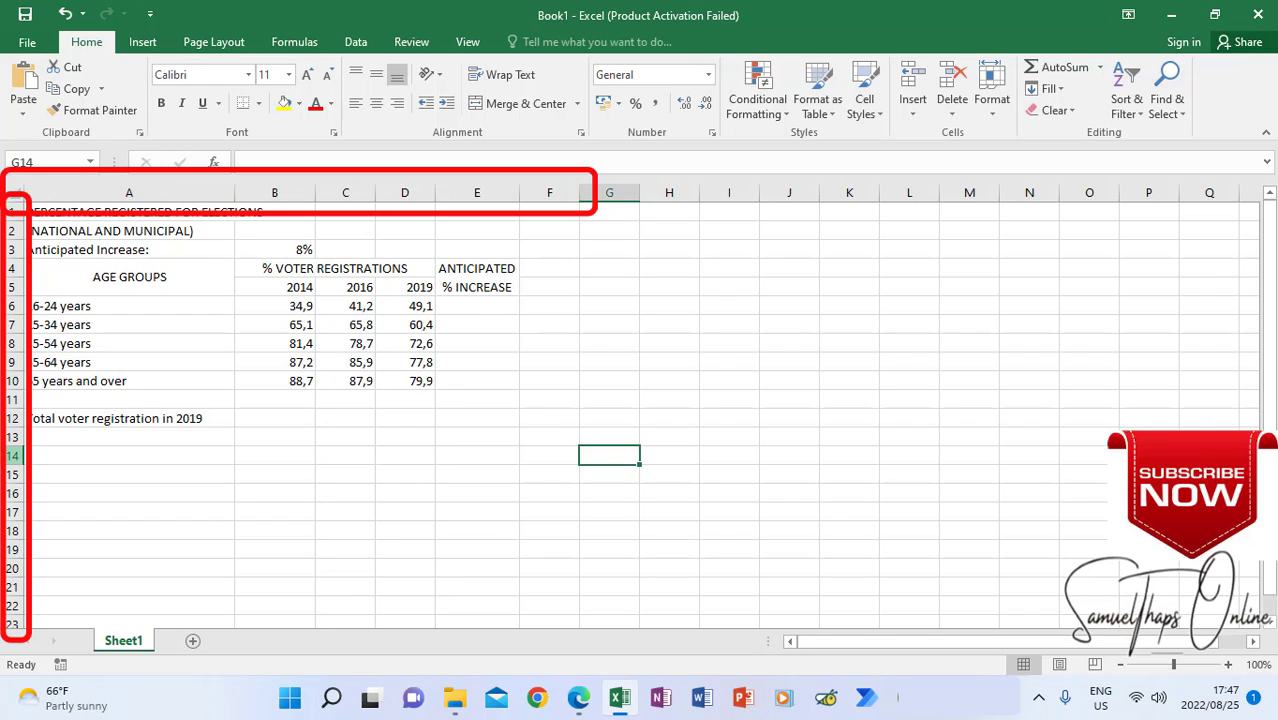
left_click(45, 213)
left_click_drag(168, 222, 657, 456)
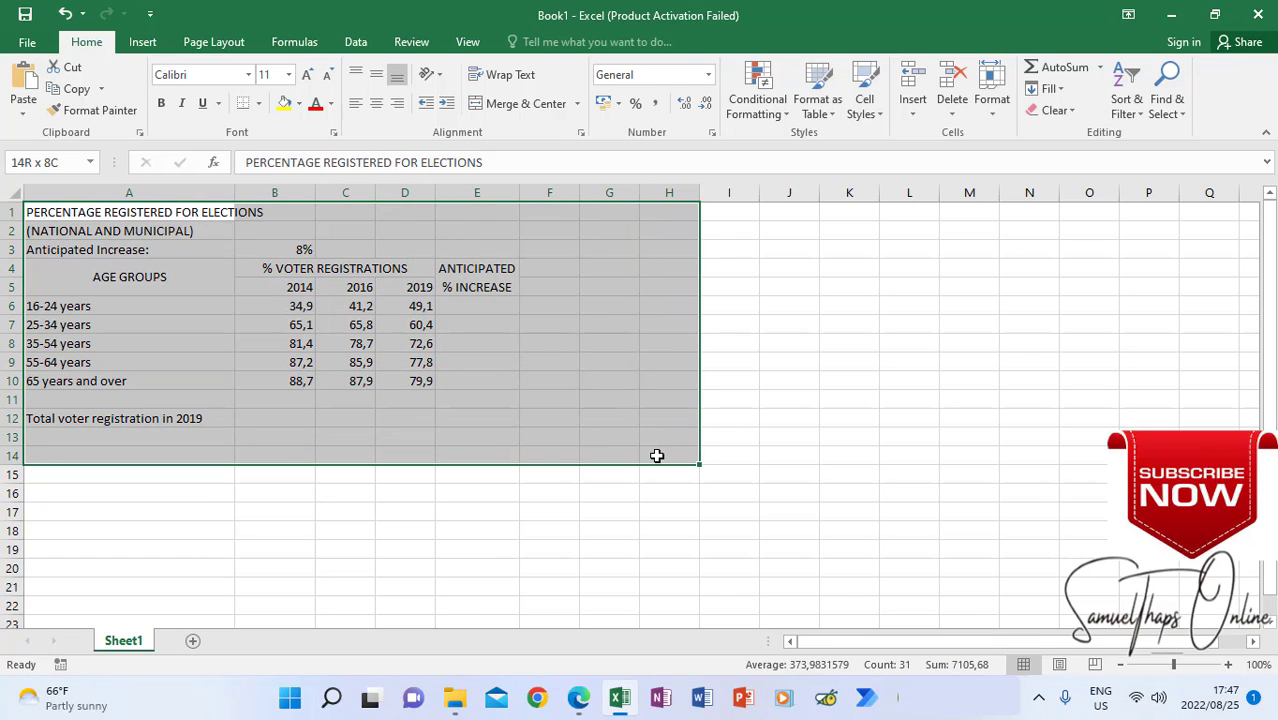
left_click_drag(657, 456, 657, 456)
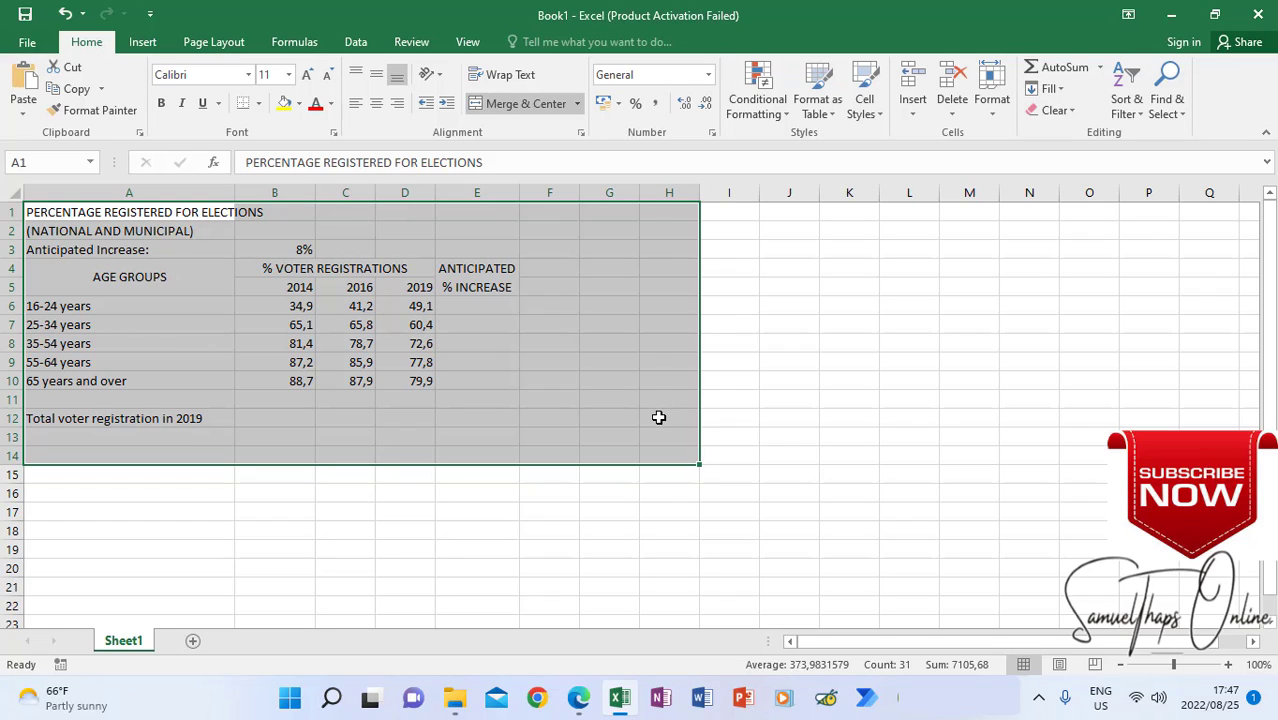
left_click(606, 508)
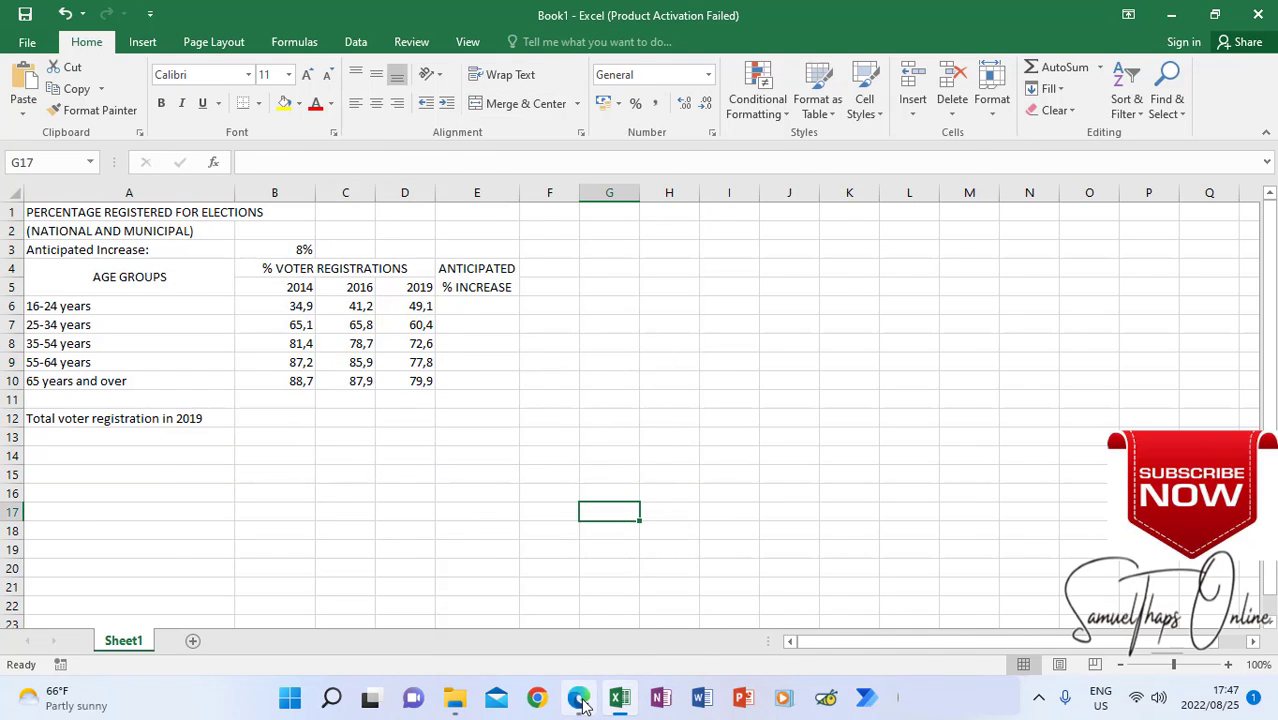
left_click(582, 702)
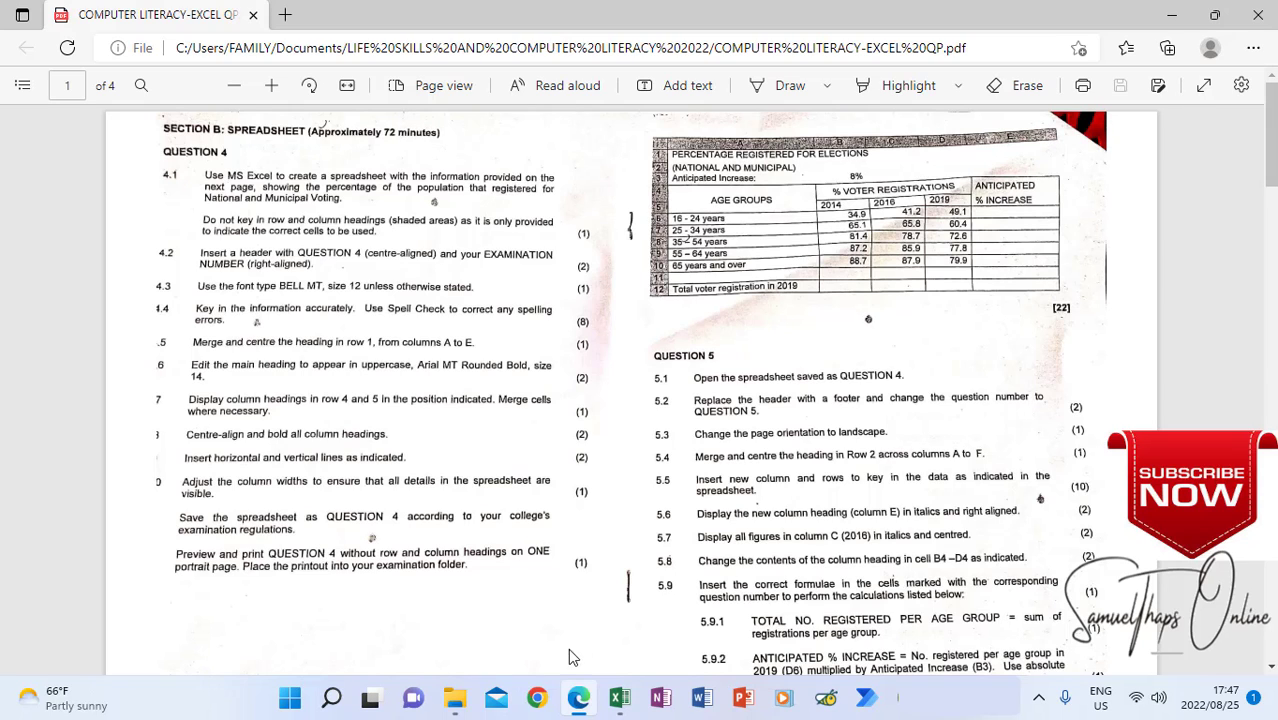
Compare the Excel worksheet against the Question 4 table in the exam paper.
left_click(619, 698)
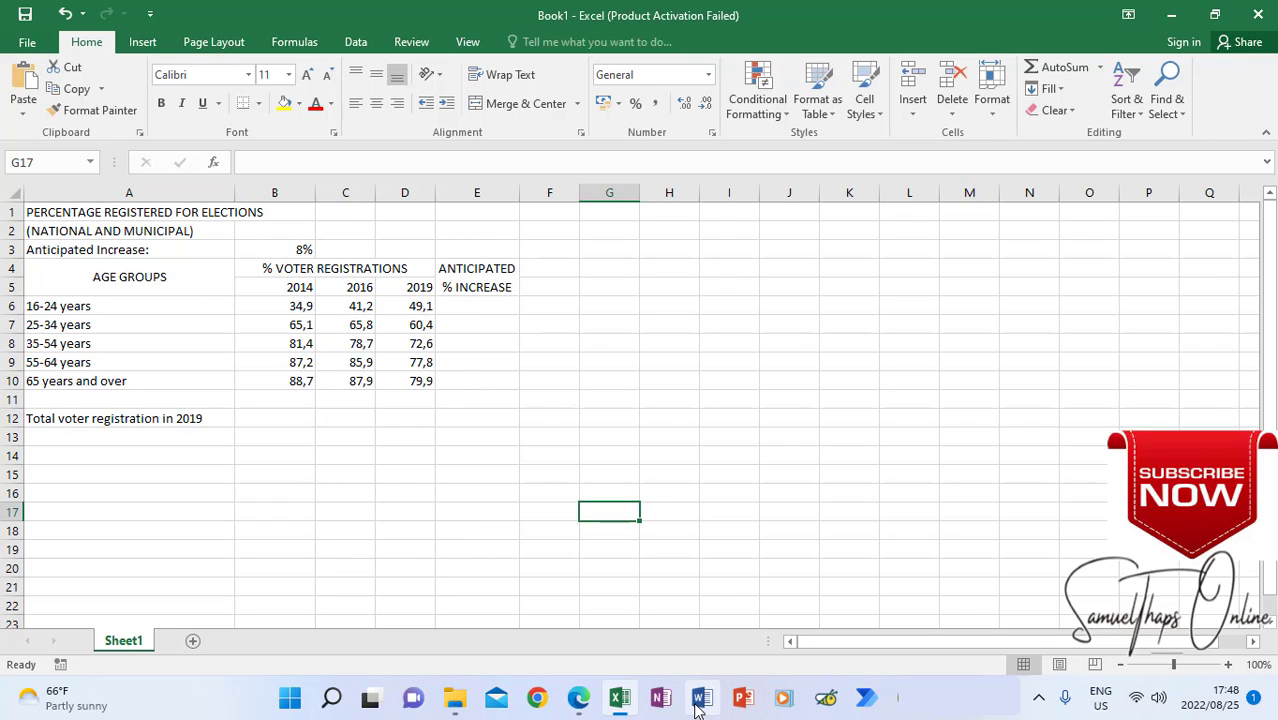
left_click(580, 700)
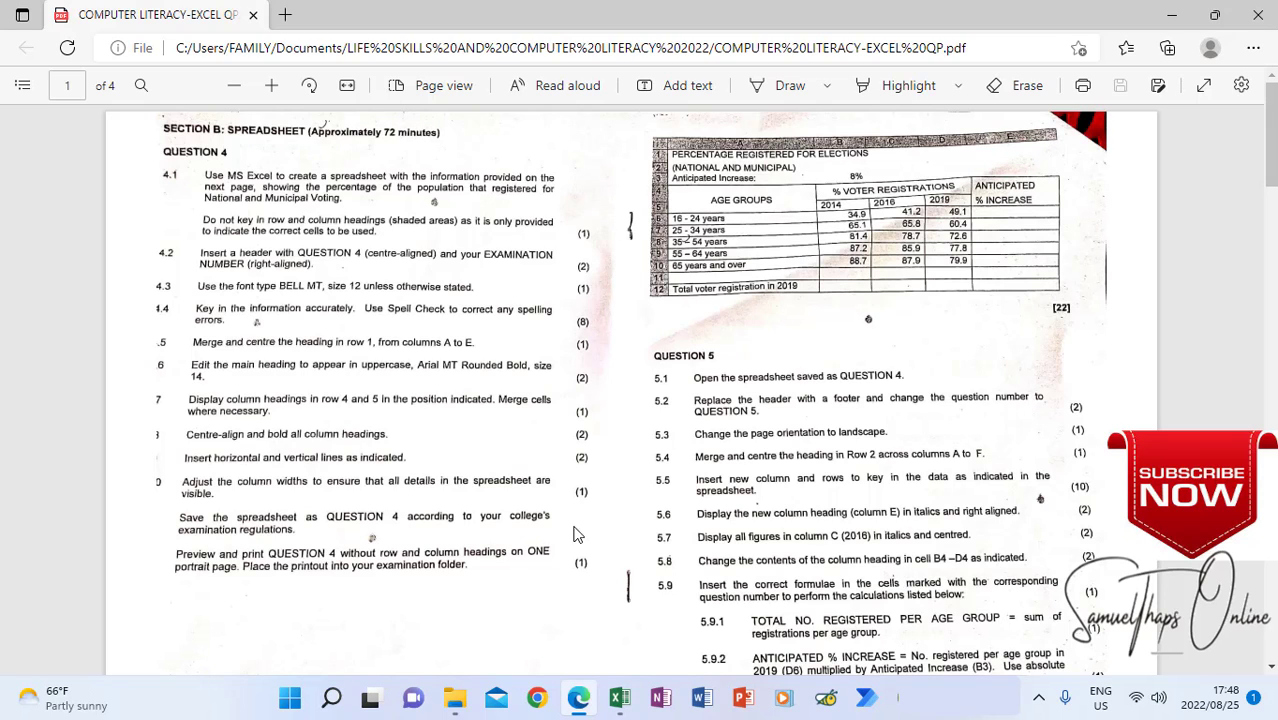
left_click(619, 697)
Add a page header with QUESTION 4 centred and the examination number on the right.
left_click(343, 481)
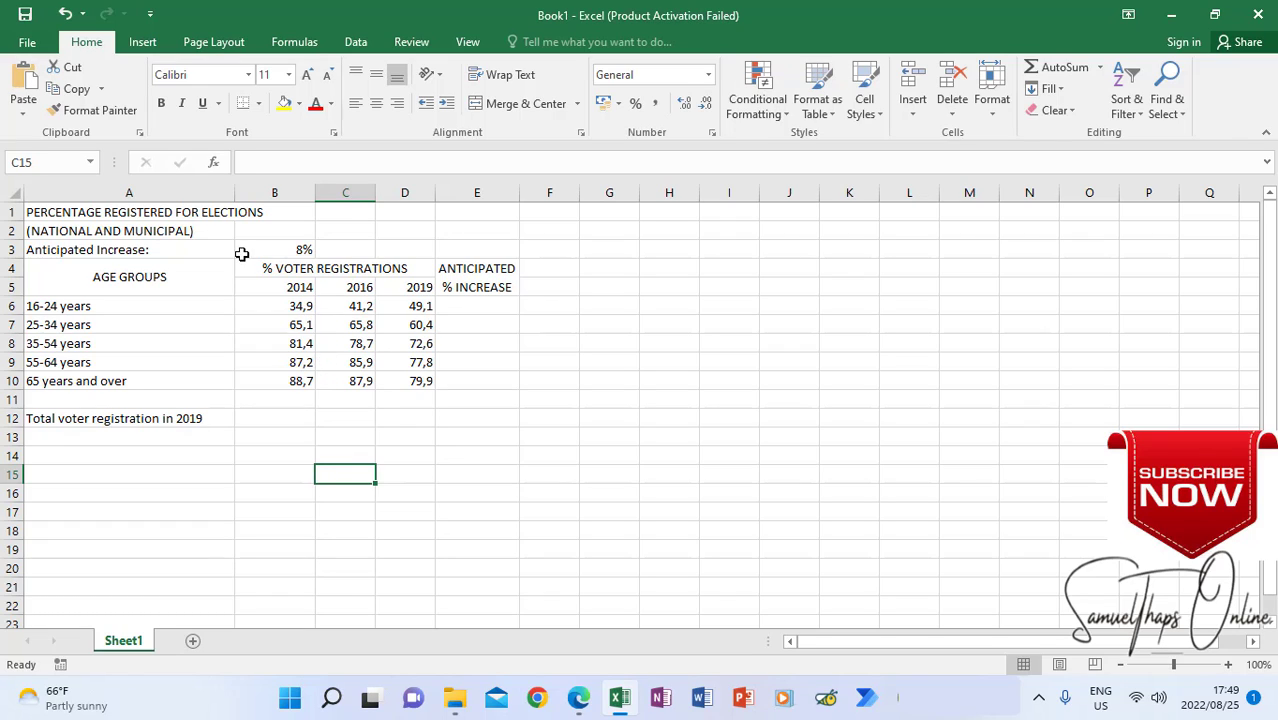
left_click(143, 42)
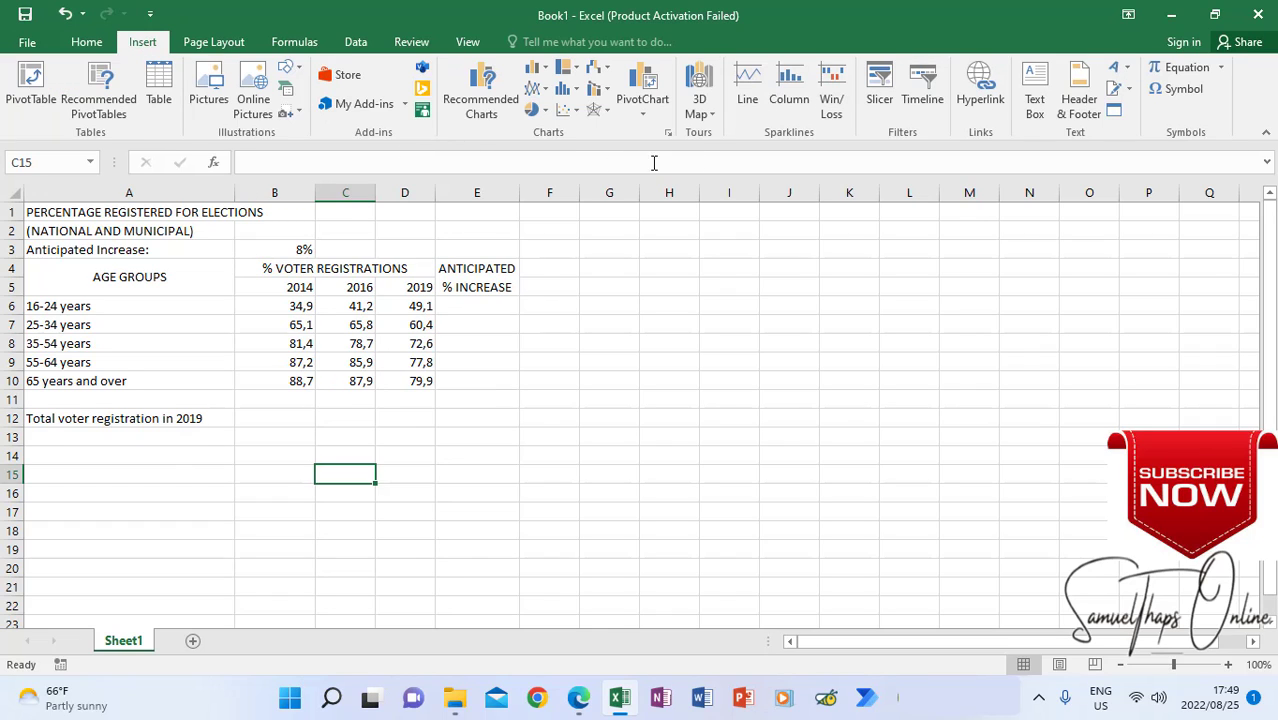
left_click(1078, 103)
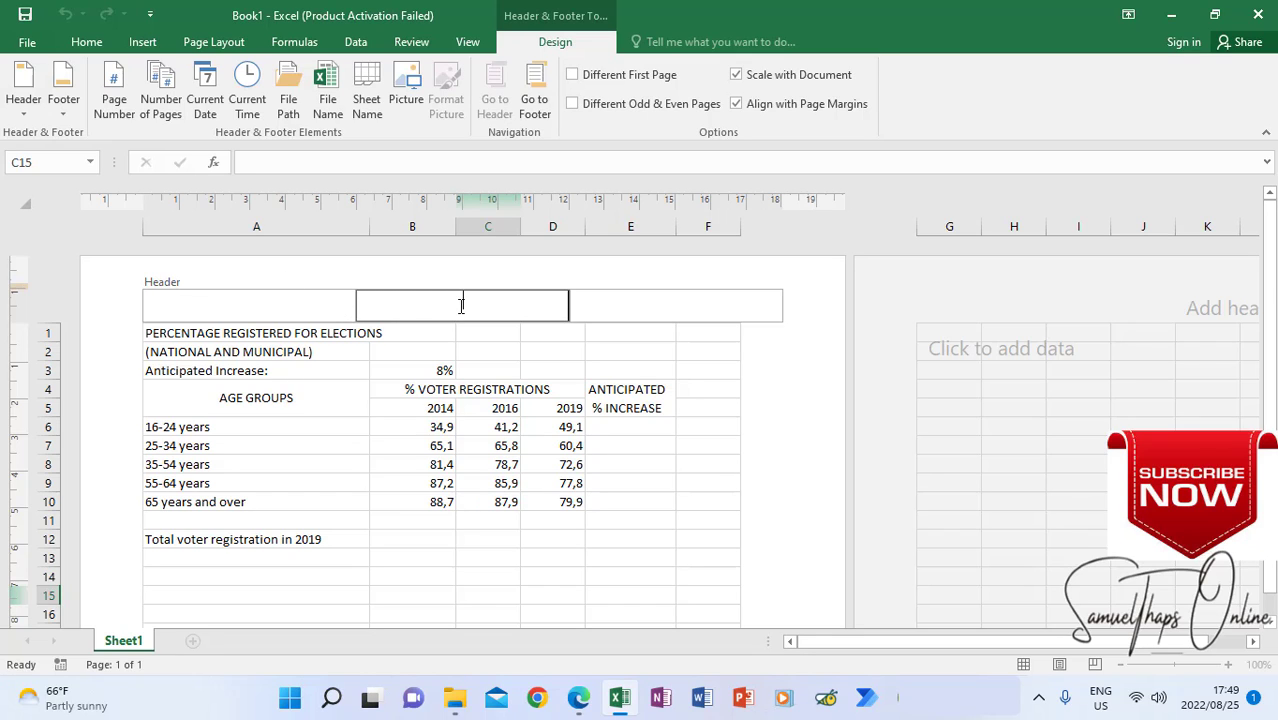
type("ESTION 4")
left_click(620, 302)
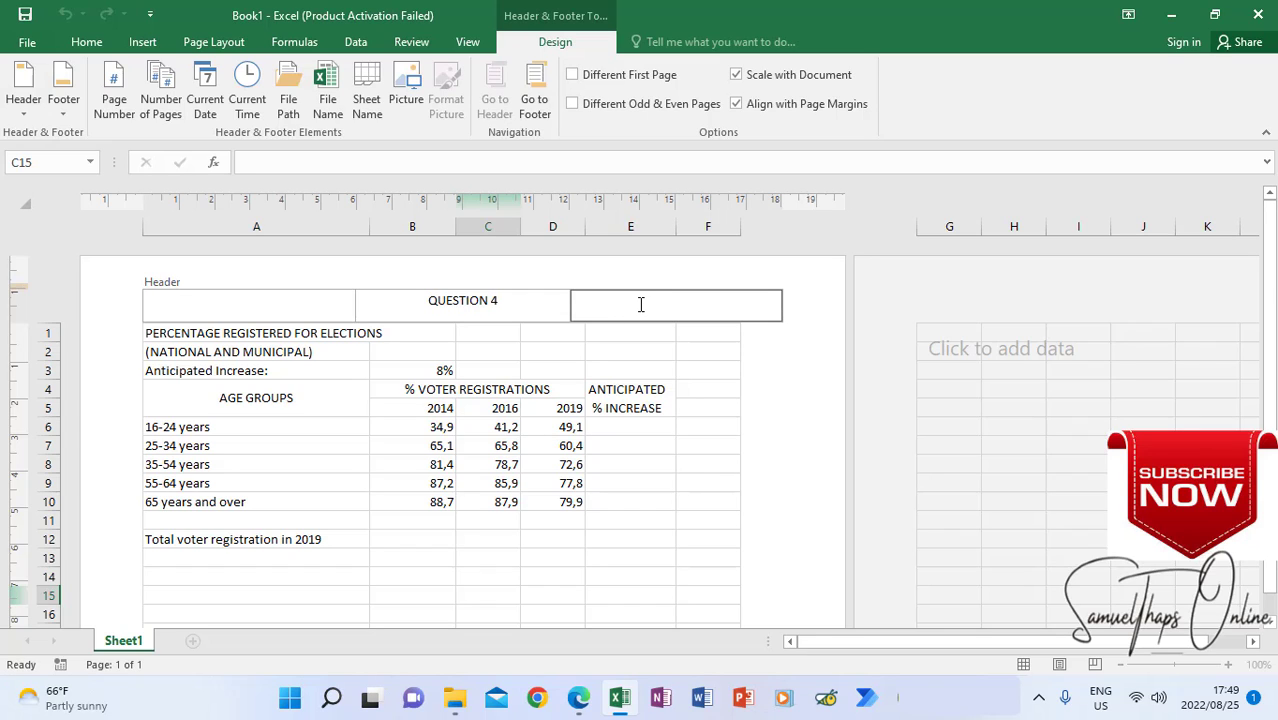
type("454345485745454")
left_click(591, 345)
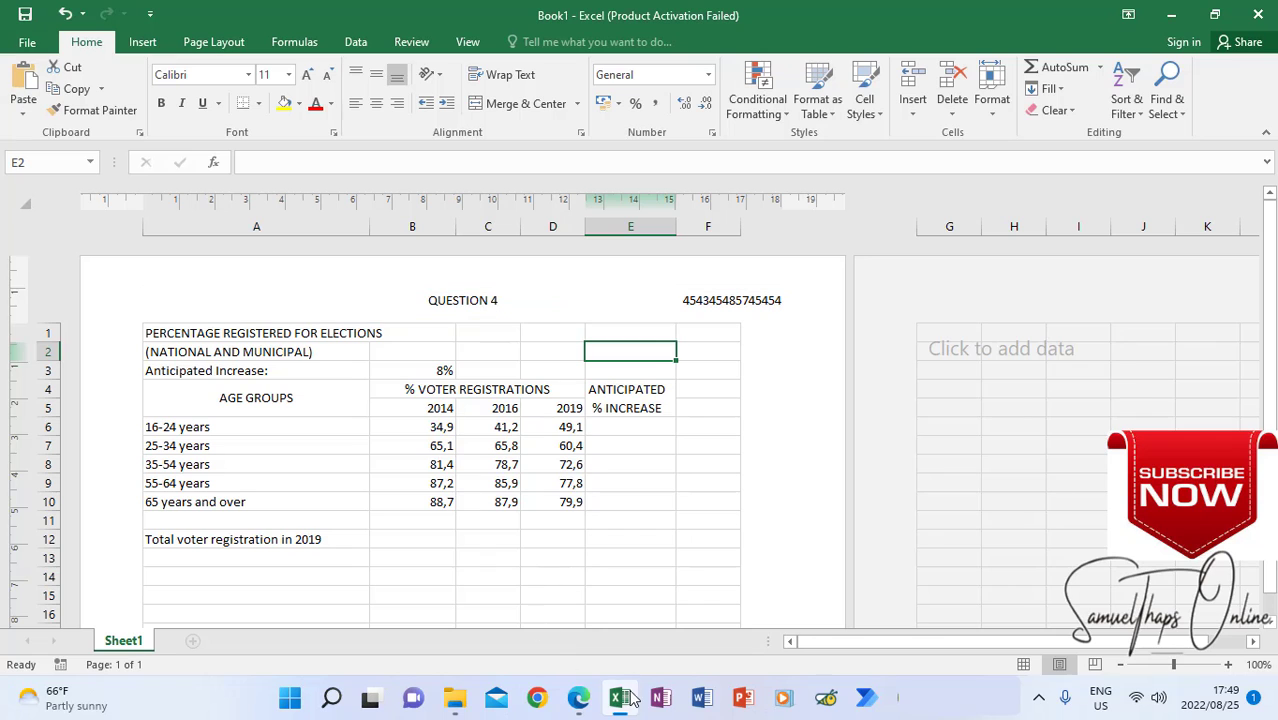
left_click(578, 699)
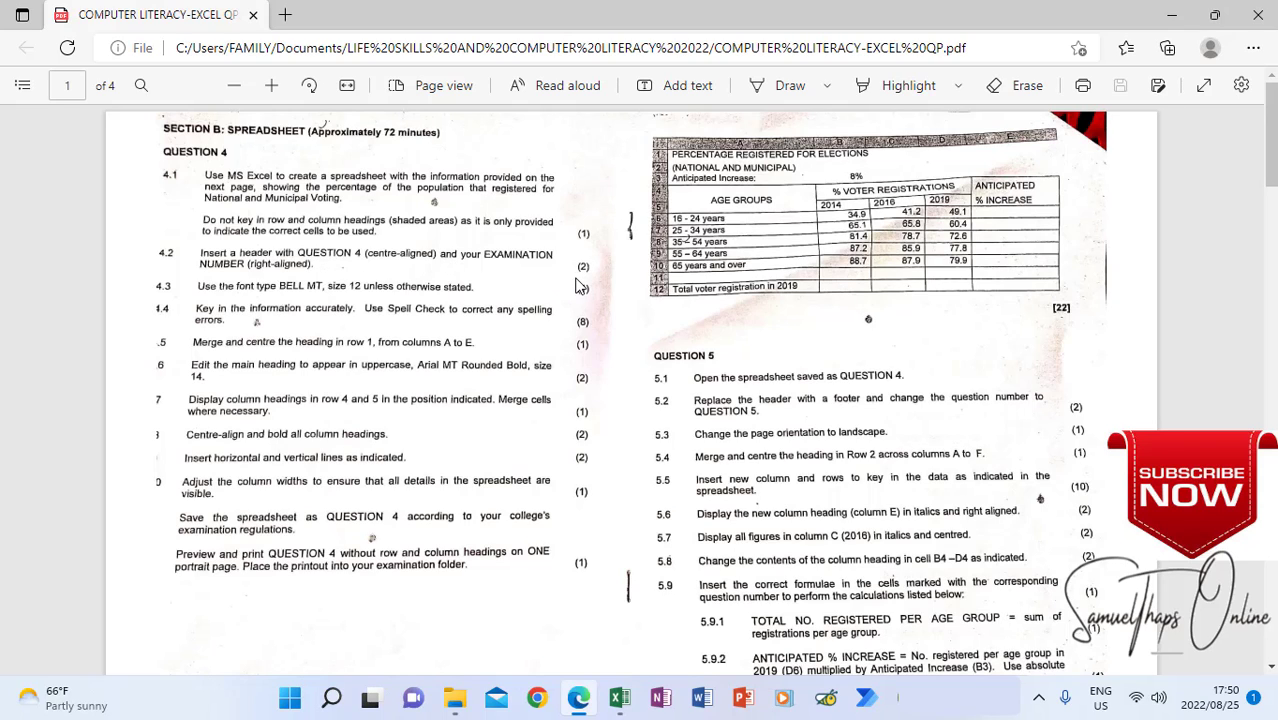
left_click(619, 698)
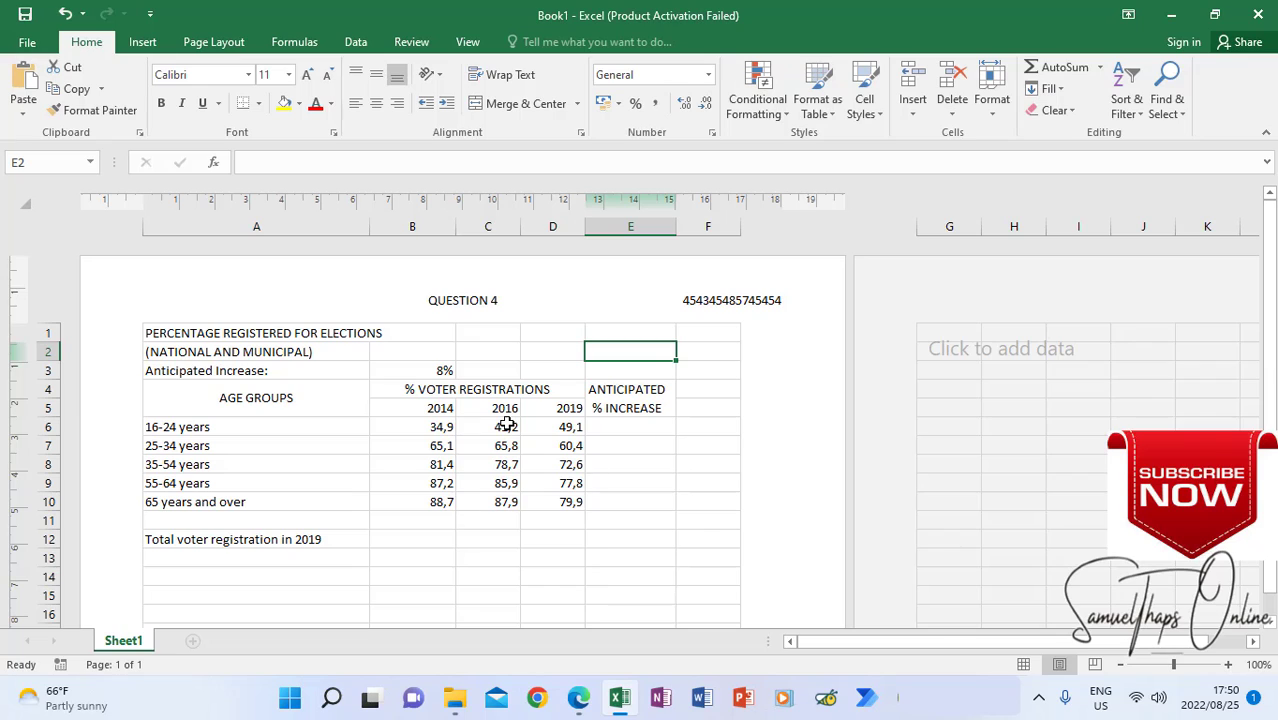
left_click(535, 464)
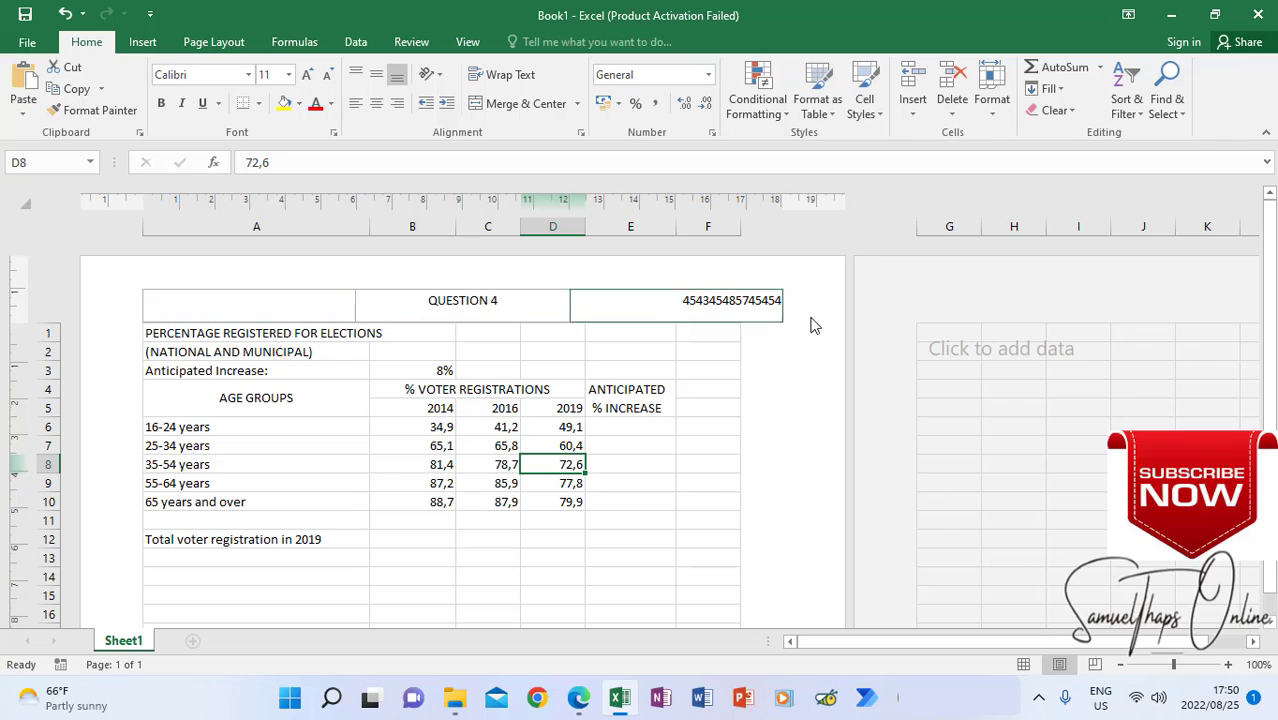
Return the worksheet from Page Layout view to Normal view.
left_click(468, 42)
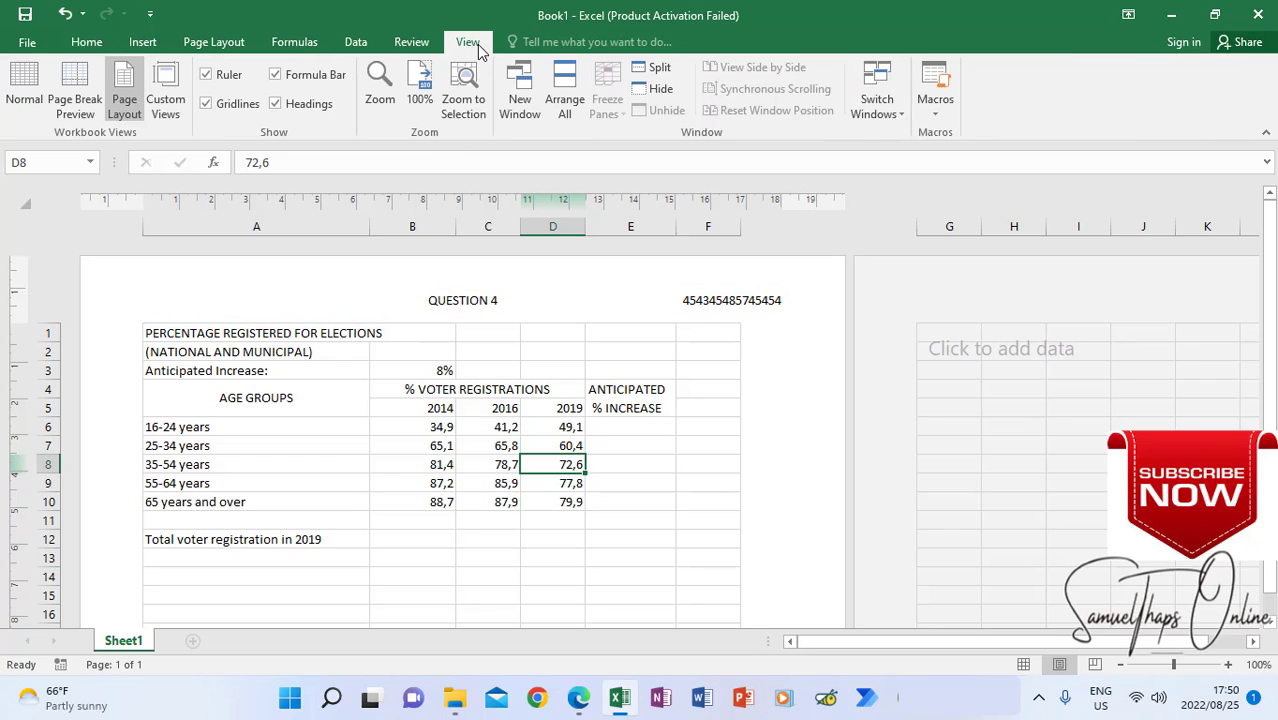
left_click(15, 103)
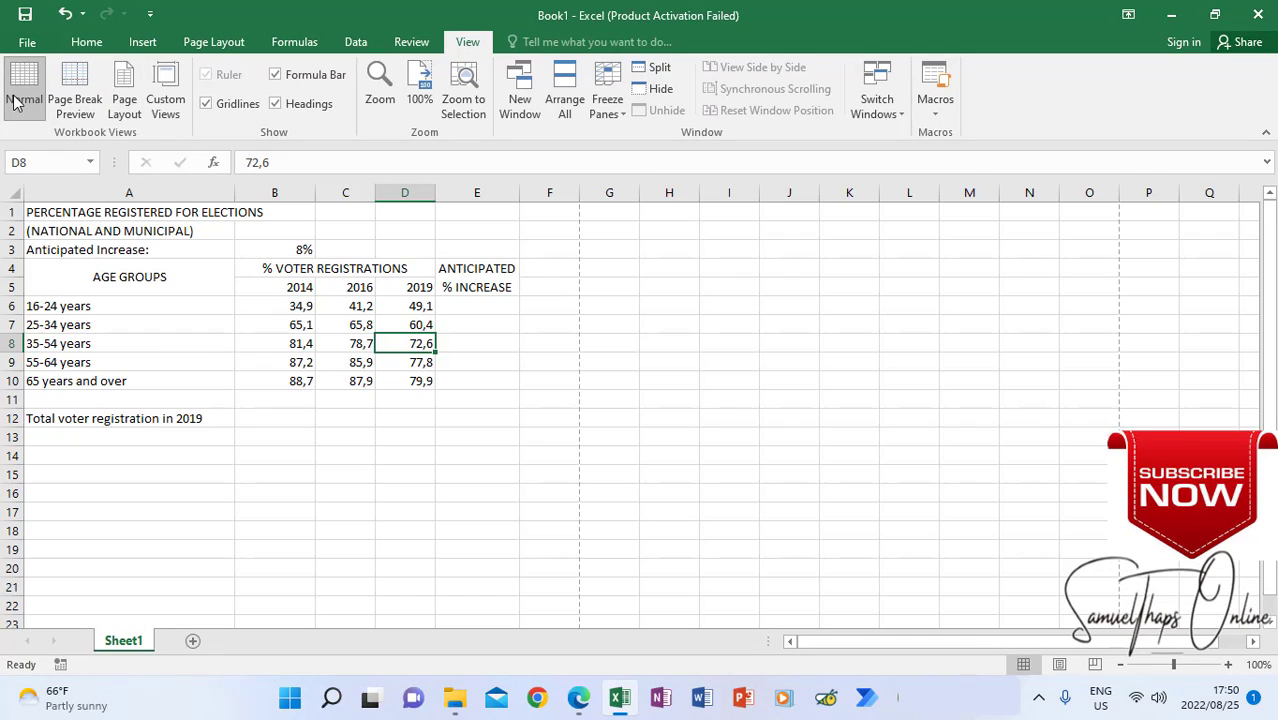
left_click(405, 490)
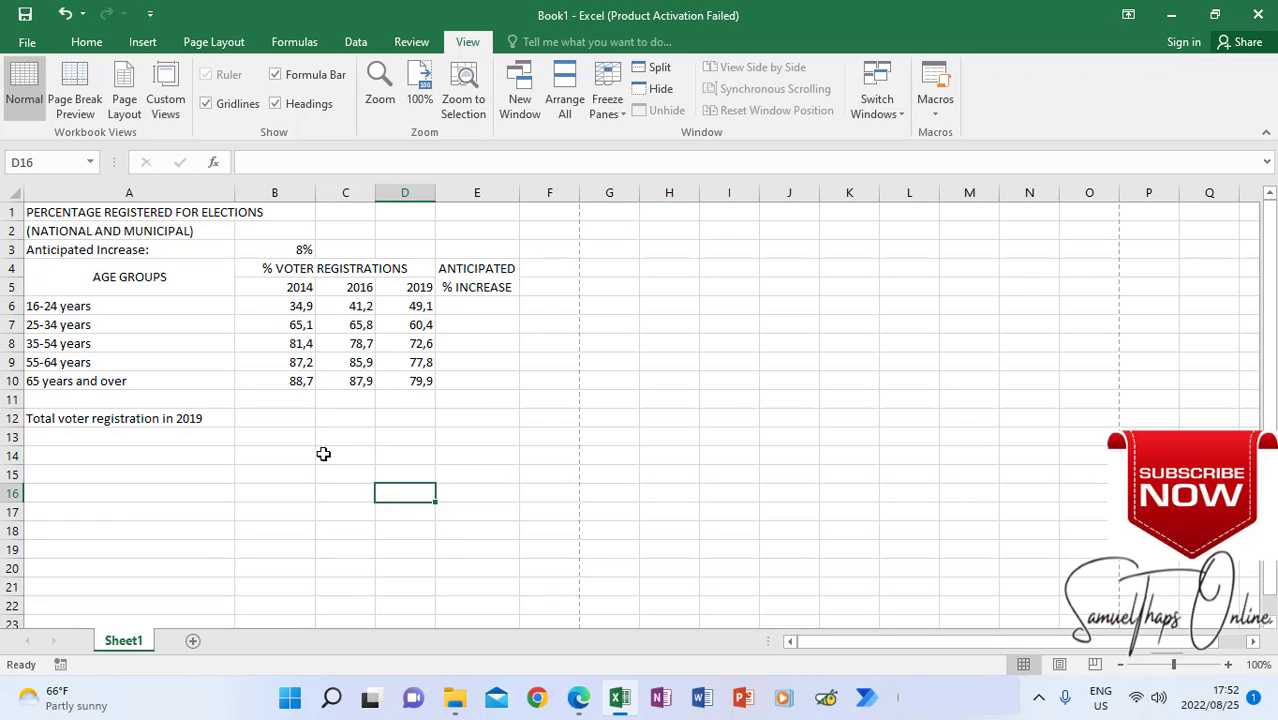
left_click(86, 42)
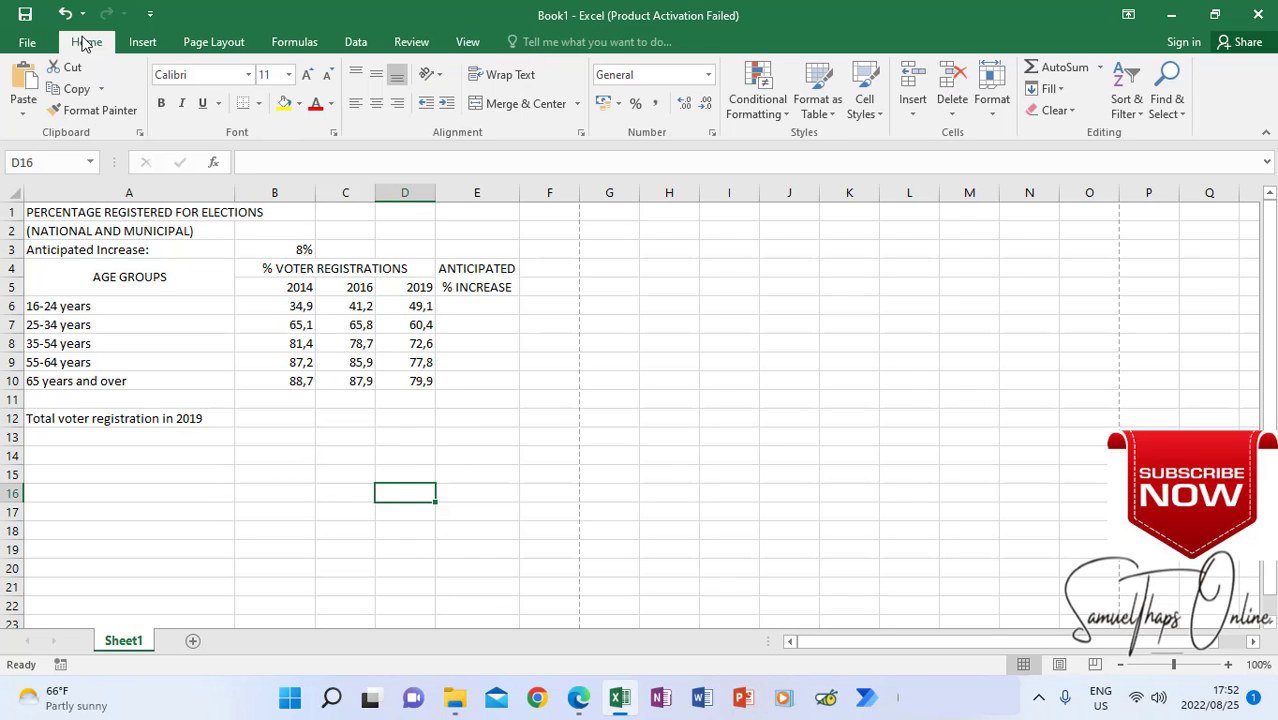
left_click(249, 75)
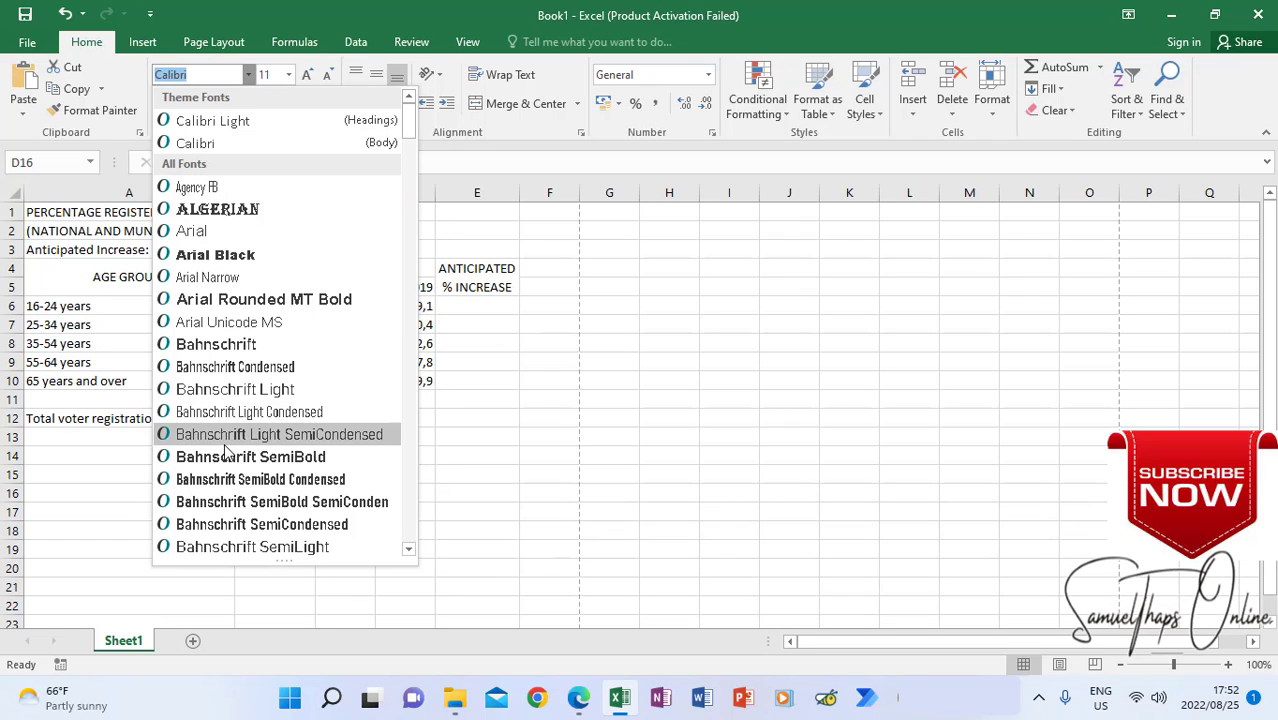
scroll(225, 452, "down", 6)
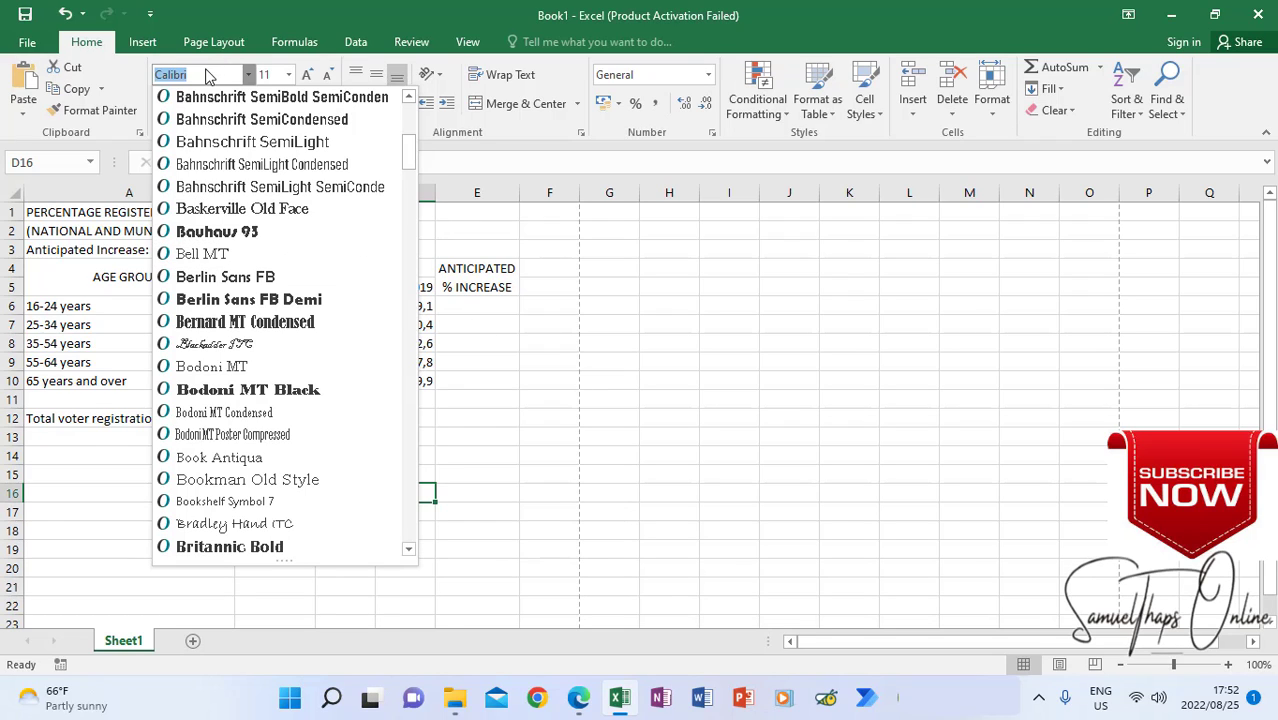
left_click(729, 470)
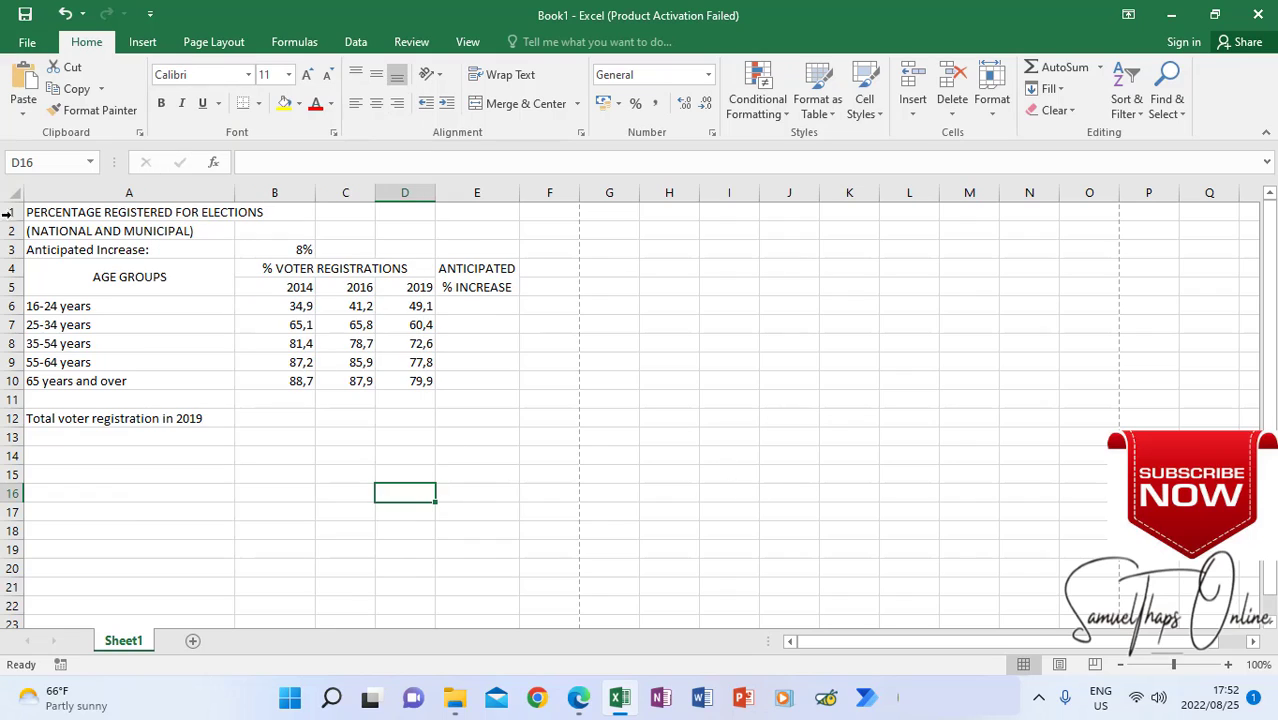
left_click_drag(34, 210, 567, 424)
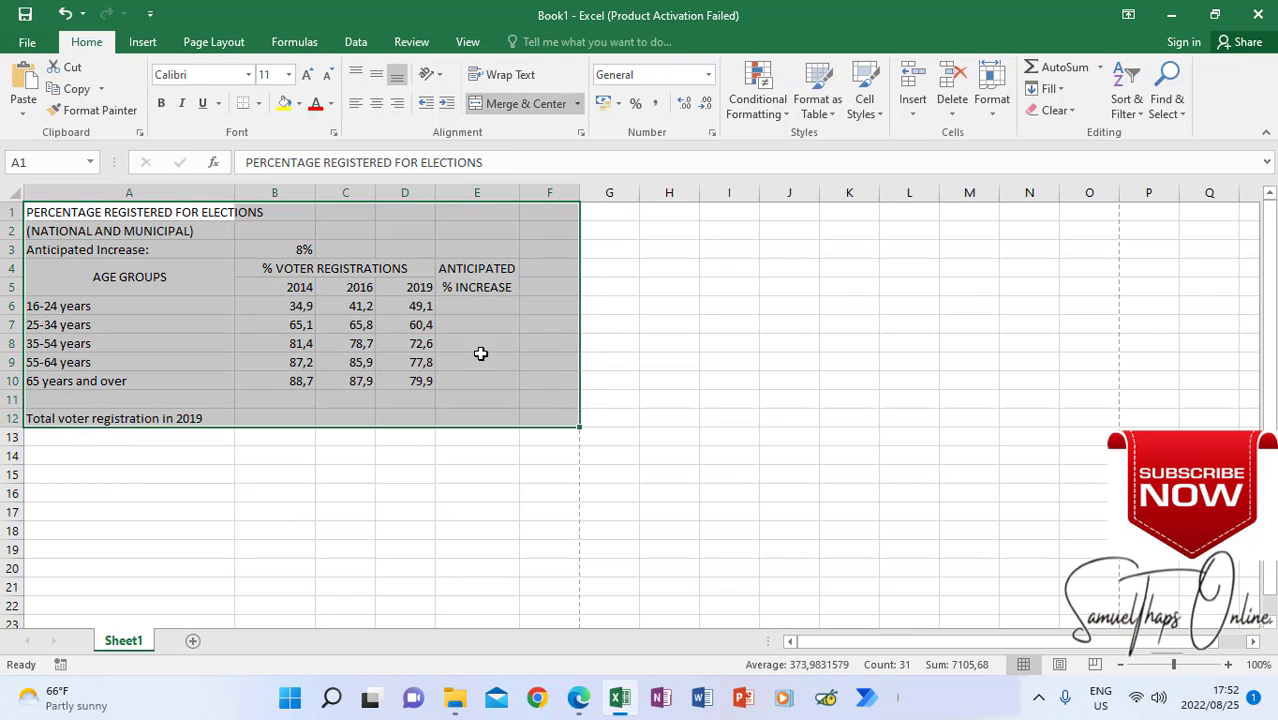
Apply Bell MT at size 12 to the selected A1:F12 table.
left_click(248, 76)
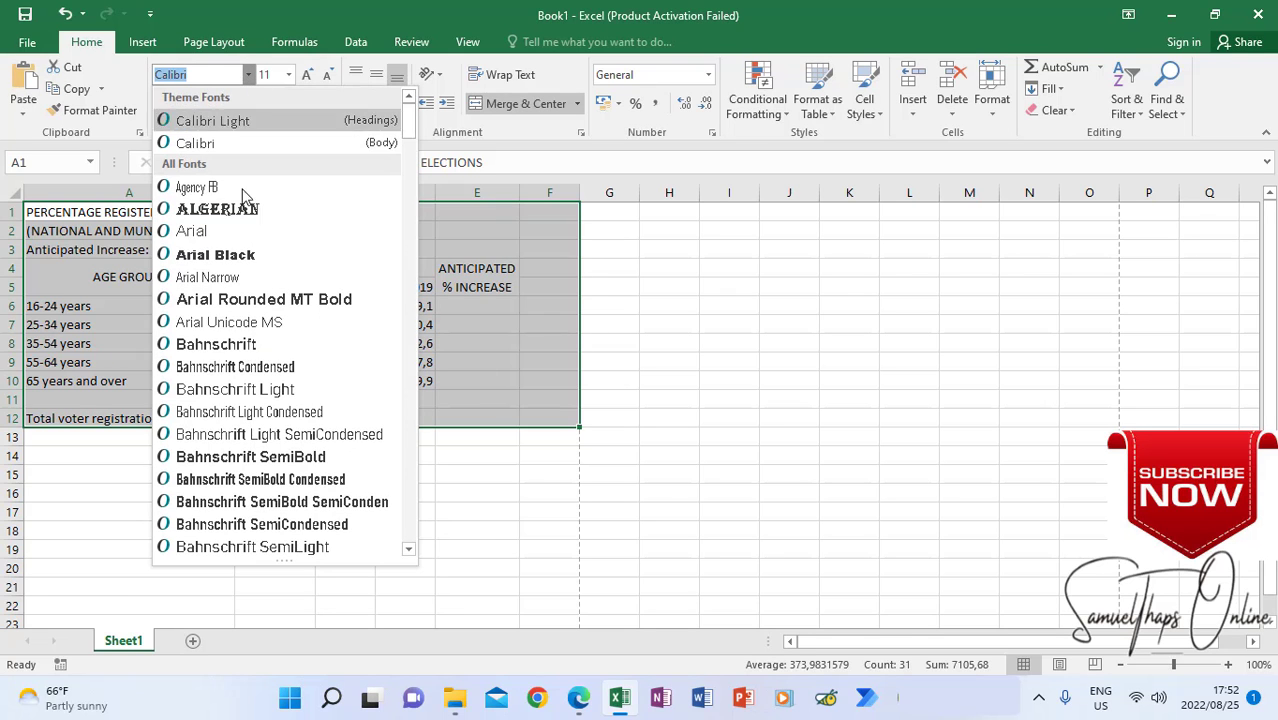
scroll(240, 460, "down", 5)
scroll(237, 487, "down", 4)
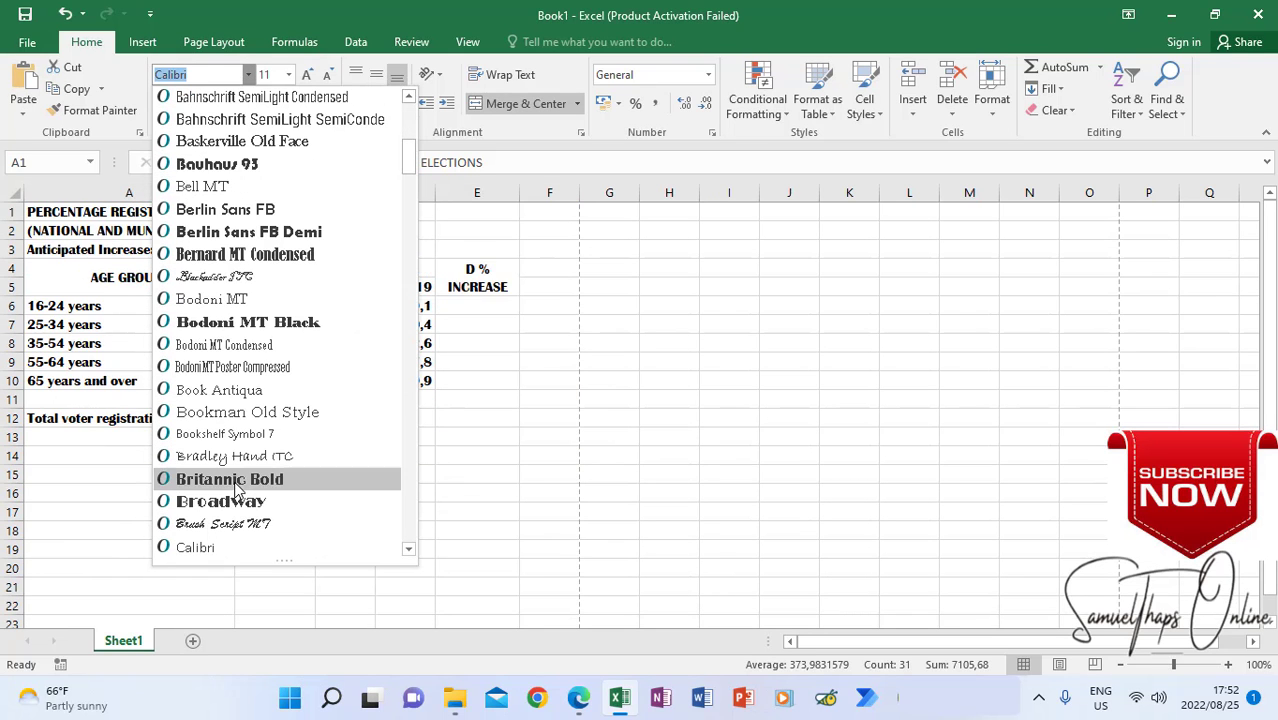
scroll(234, 488, "up", 3)
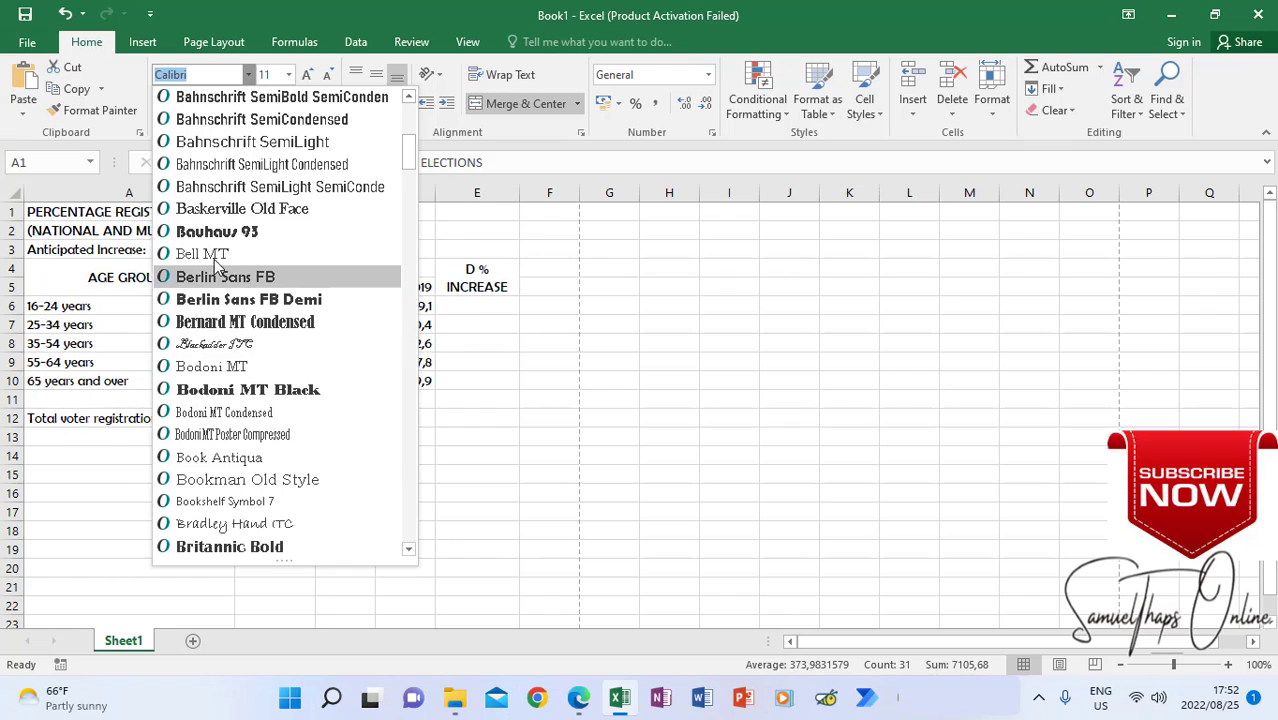
left_click(216, 256)
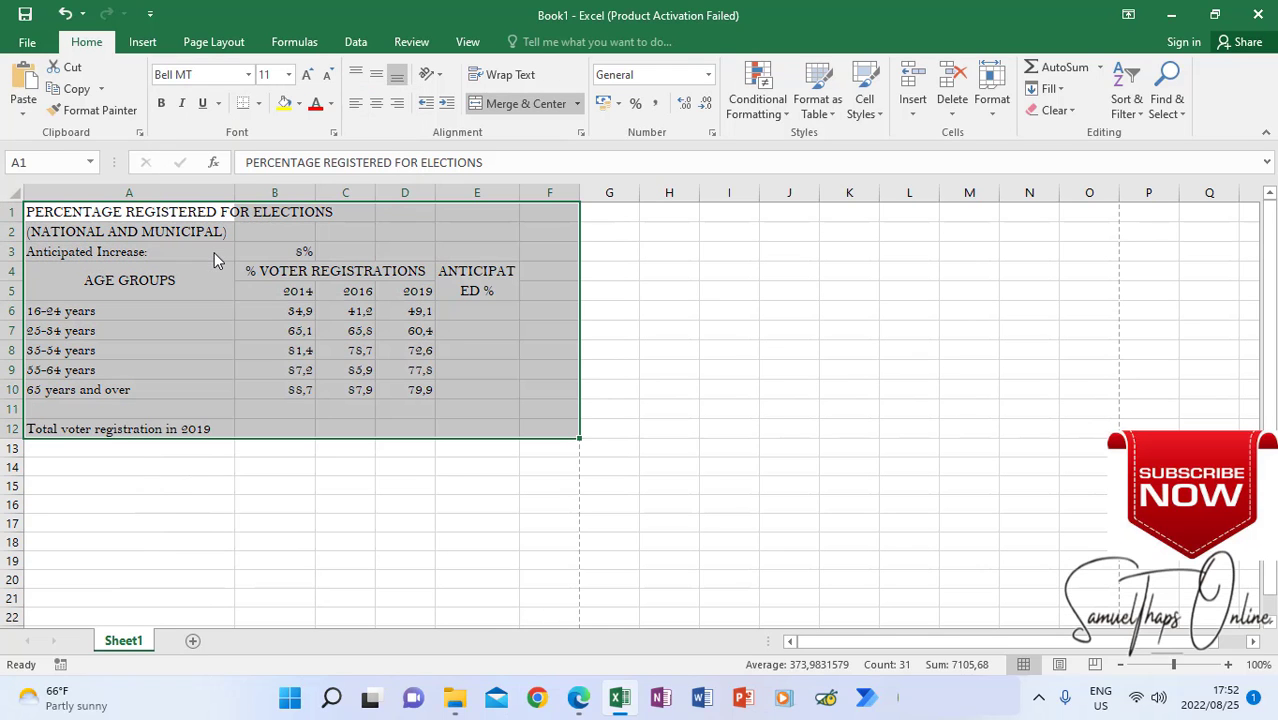
left_click(288, 74)
left_click(266, 167)
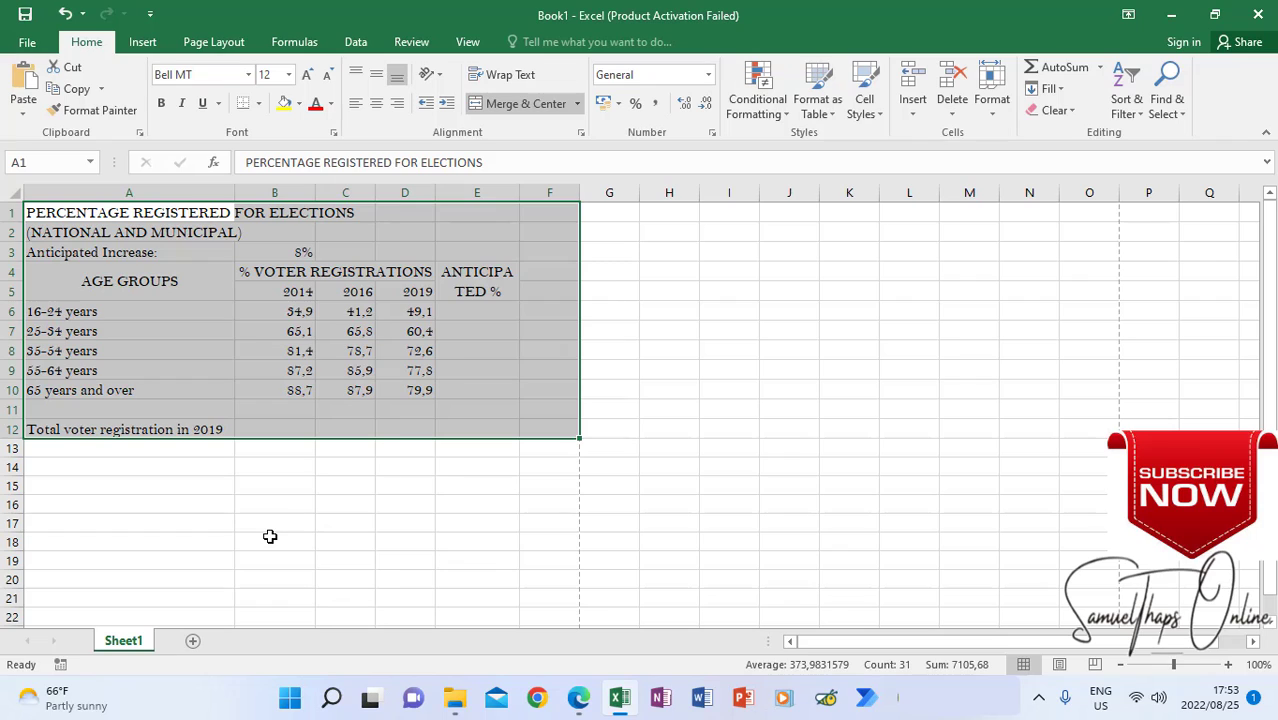
left_click(339, 560)
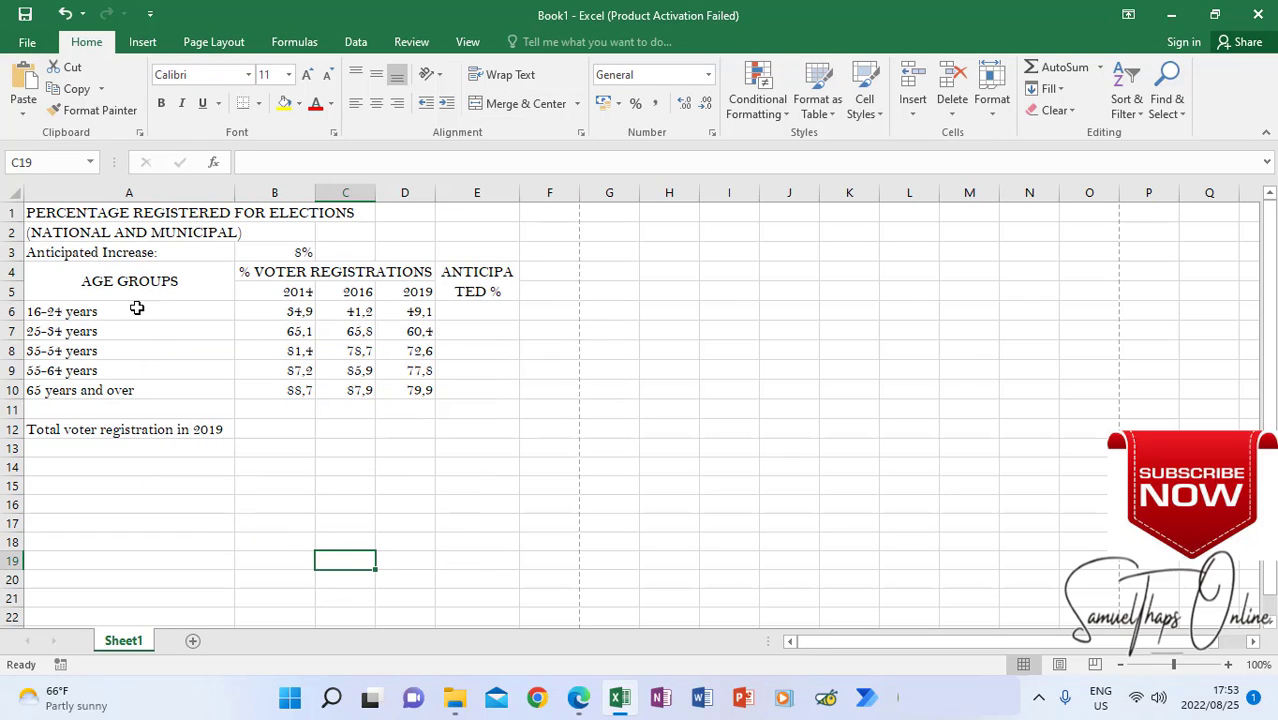
left_click(578, 697)
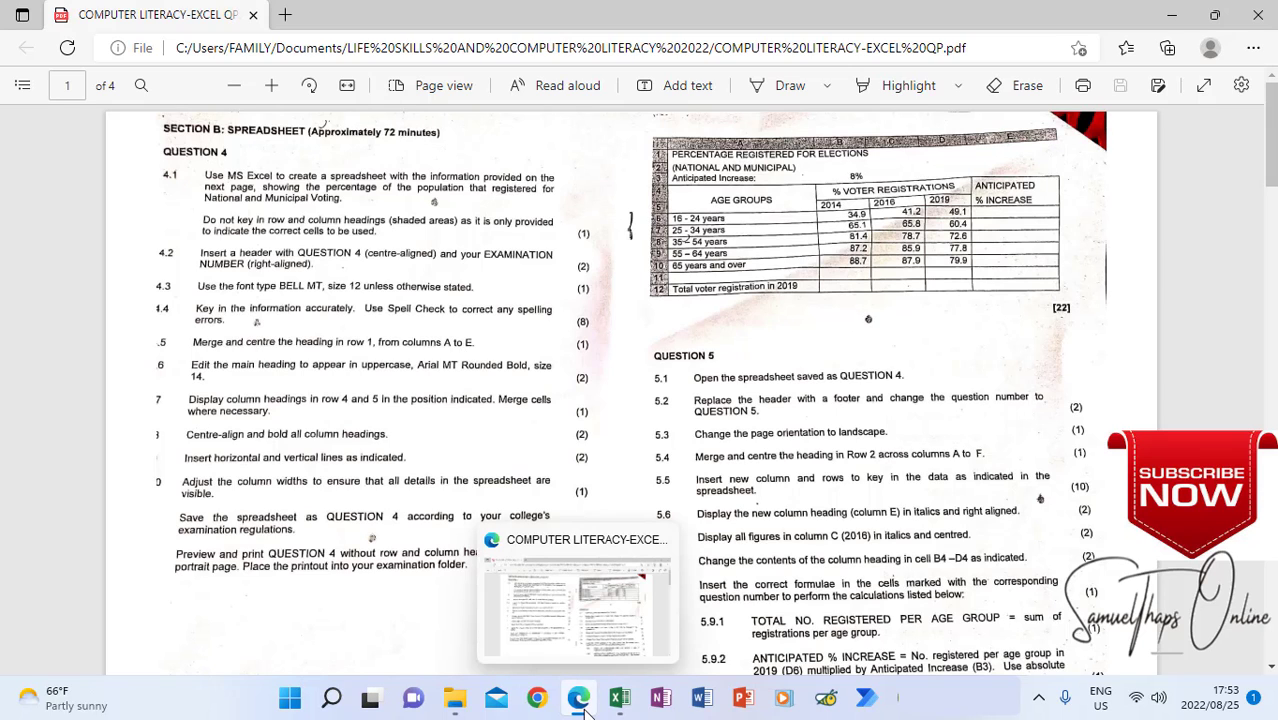
left_click(620, 700)
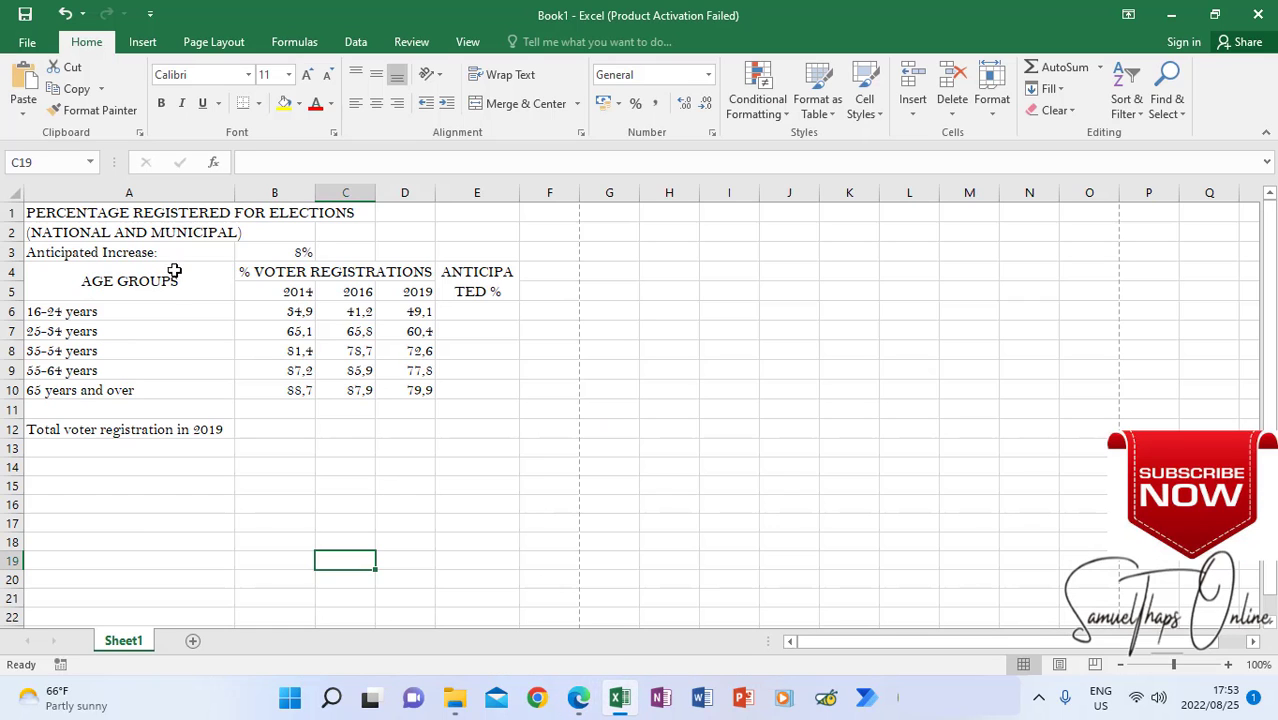
Merge and centre the A1 title across cells A1 to E1.
left_click(100, 210)
left_click_drag(170, 210, 469, 217)
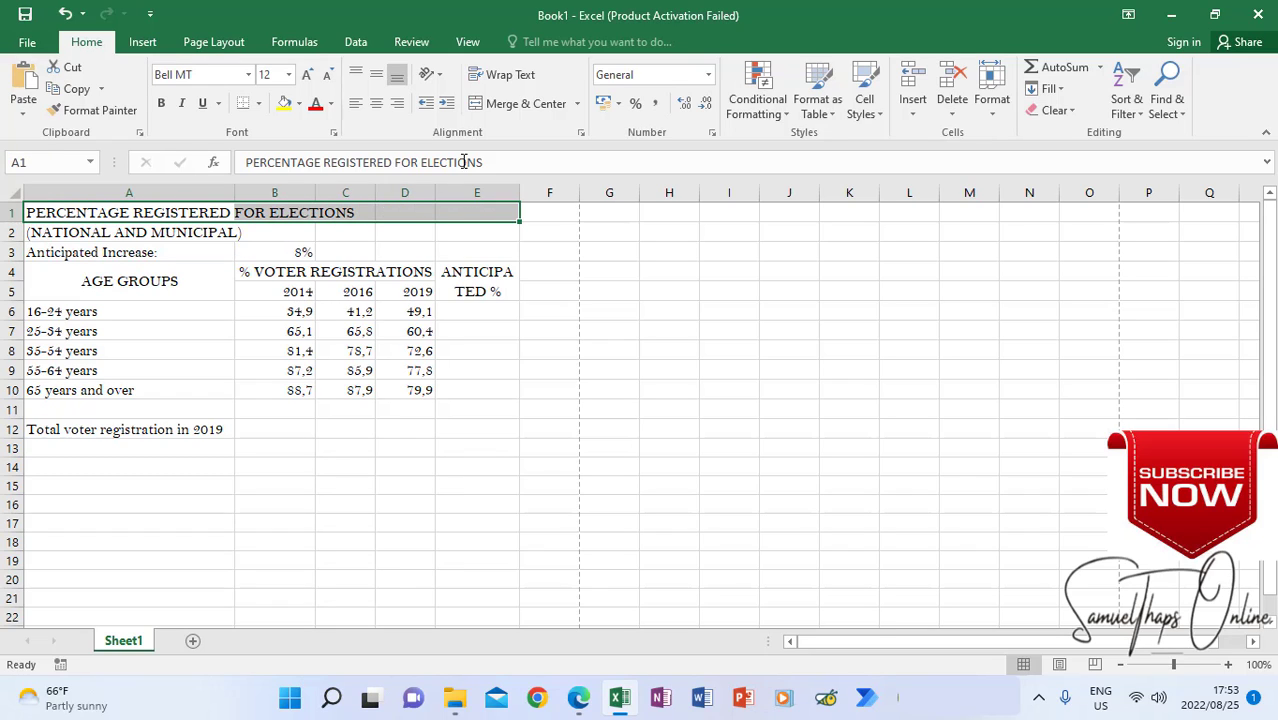
left_click(503, 106)
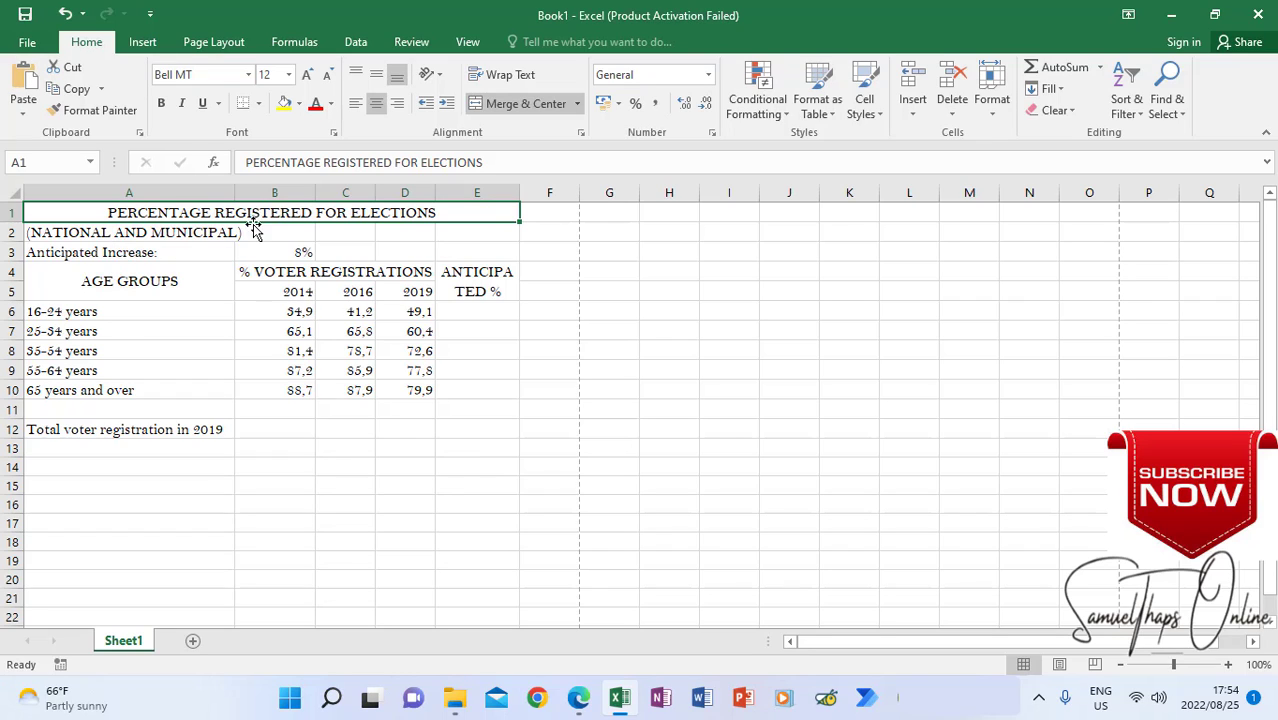
left_click(578, 698)
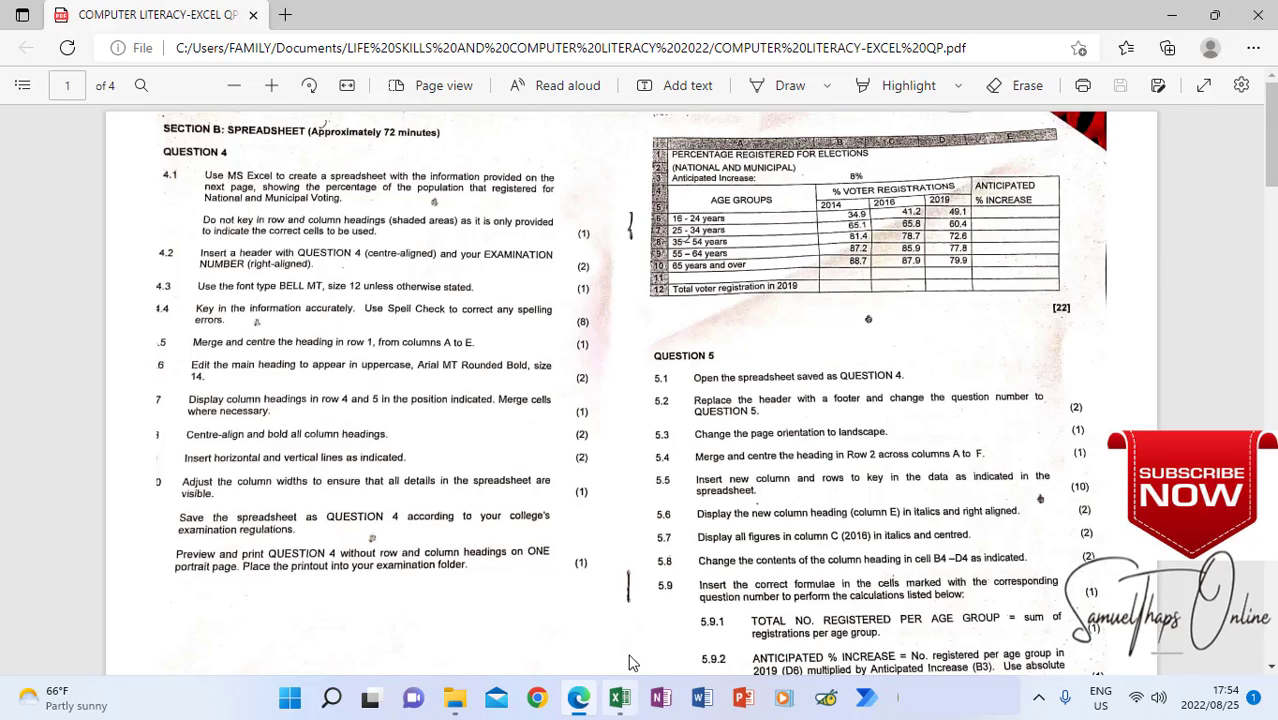
Format the merged title in Arial Rounded MT Bold, size 14.
left_click(619, 698)
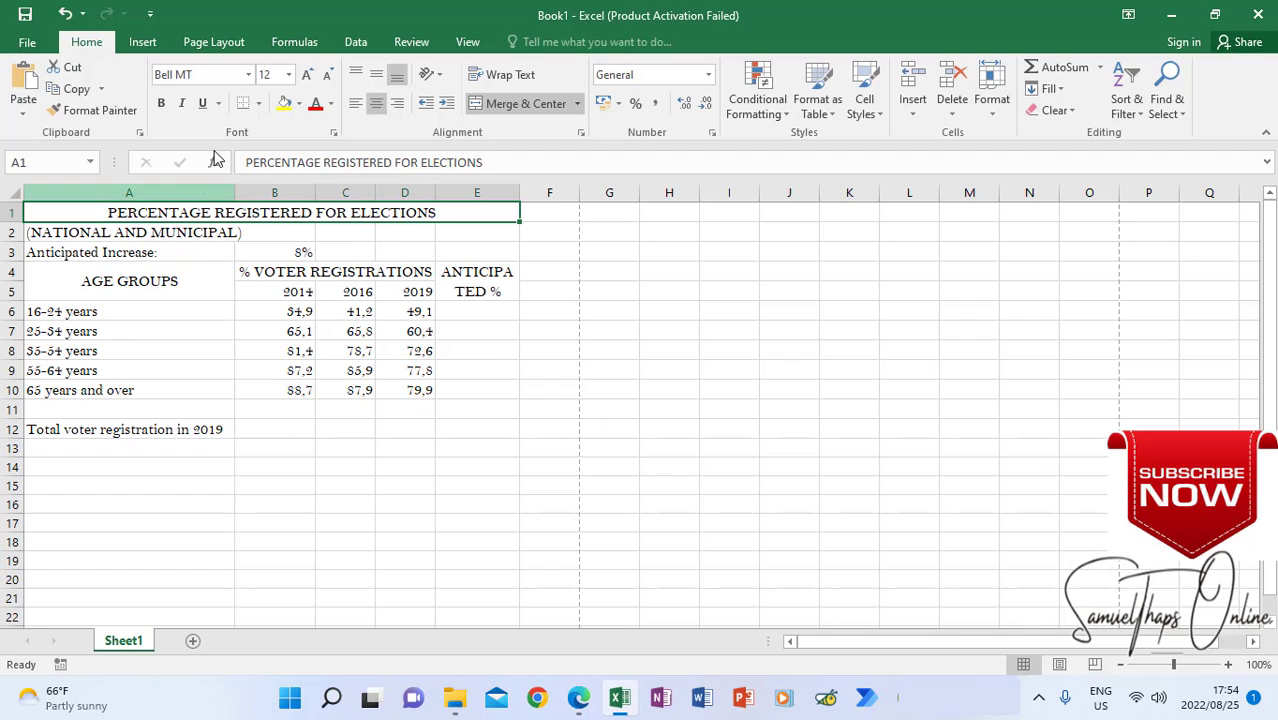
left_click(249, 75)
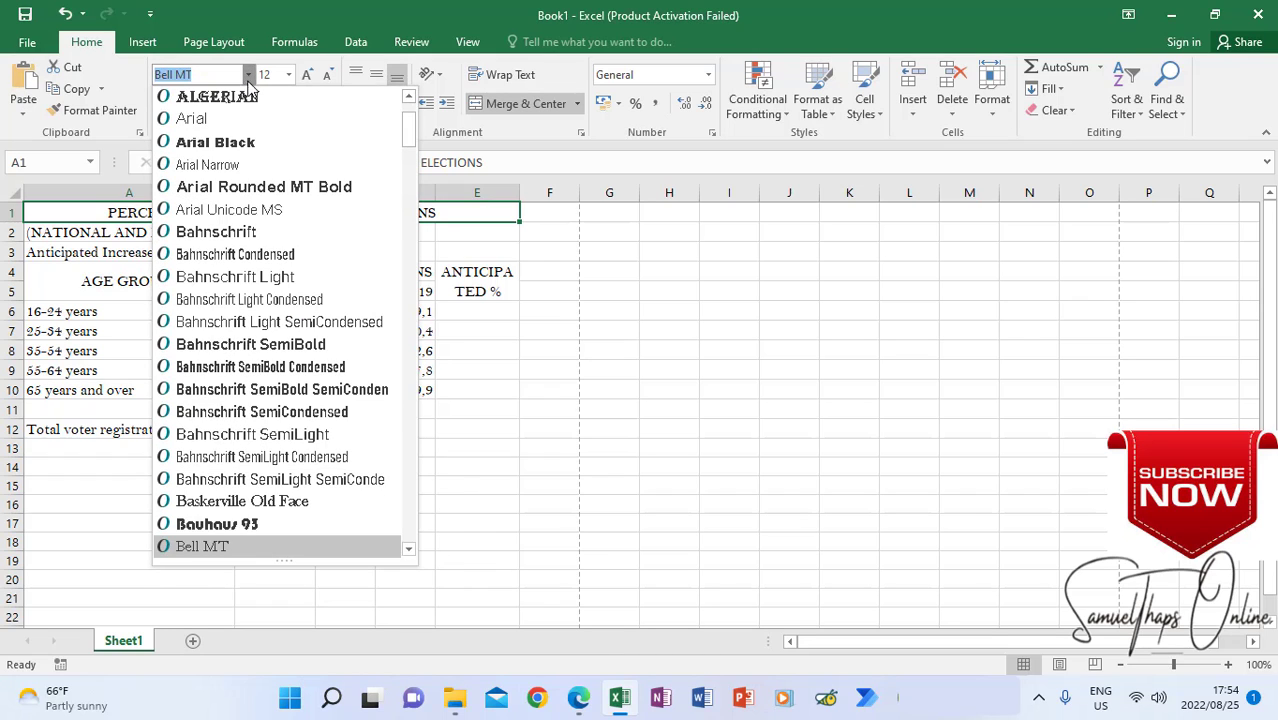
left_click(258, 187)
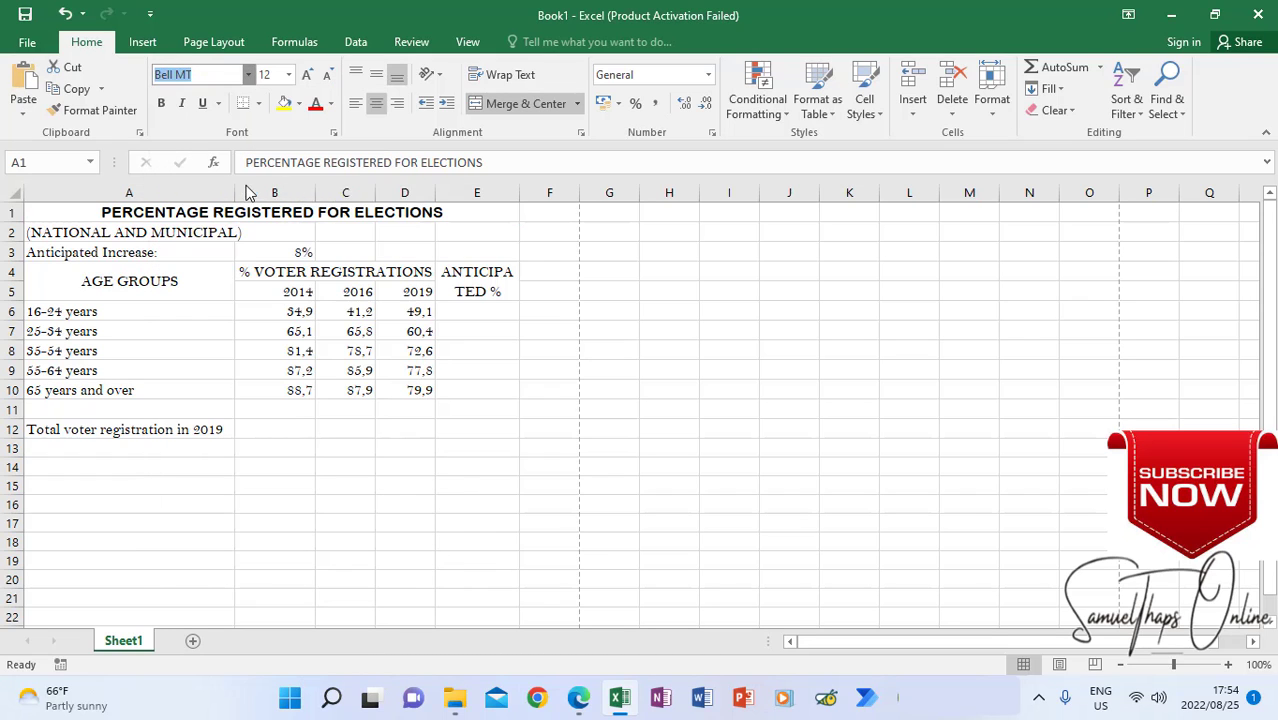
left_click(288, 75)
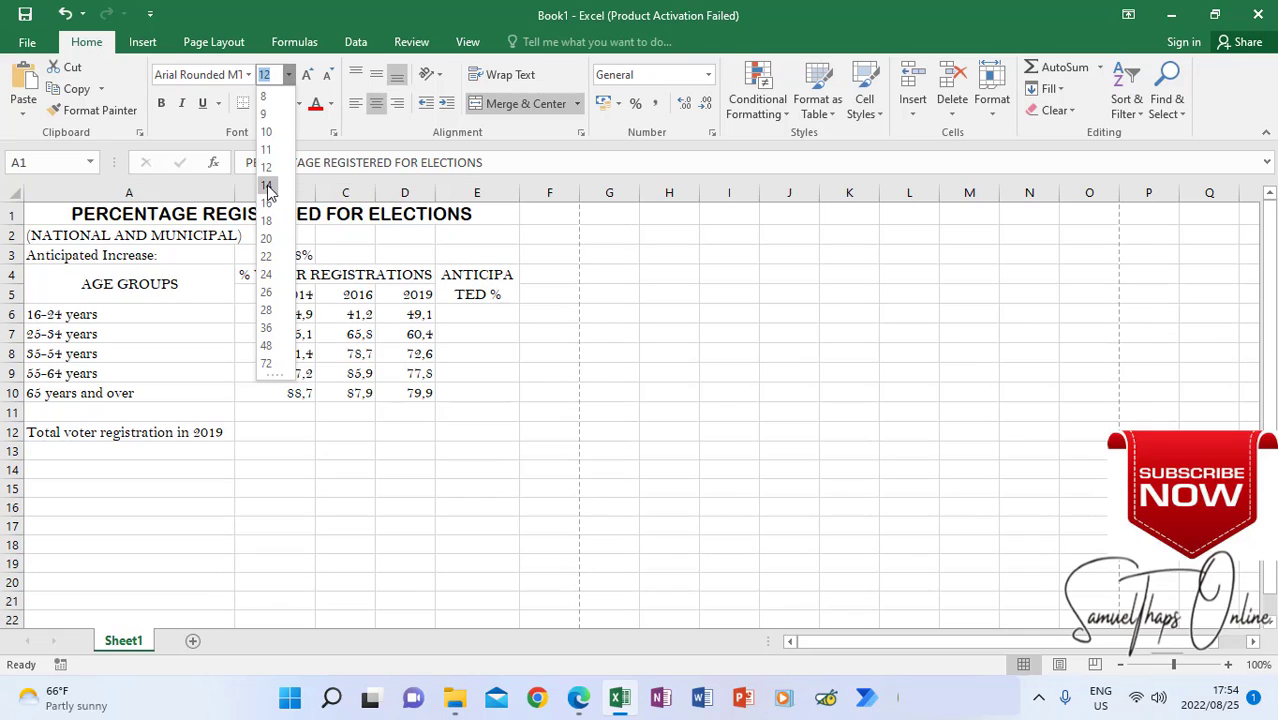
left_click(267, 187)
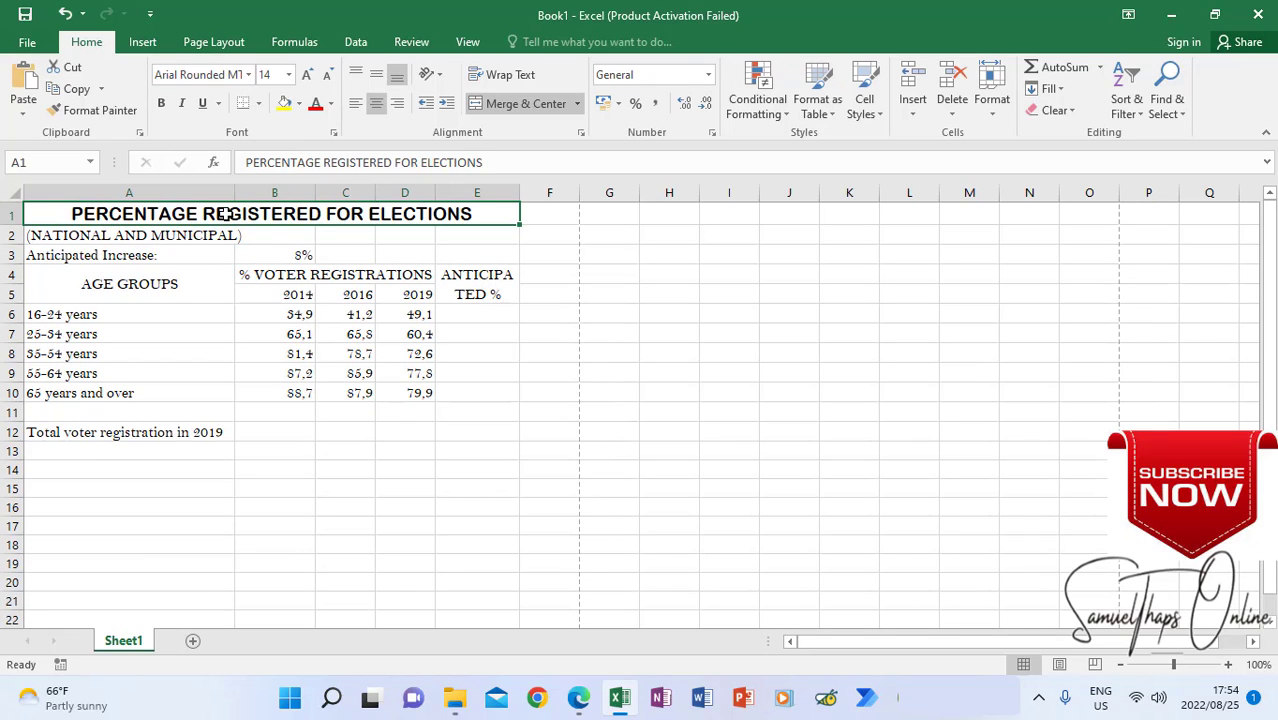
left_click(577, 700)
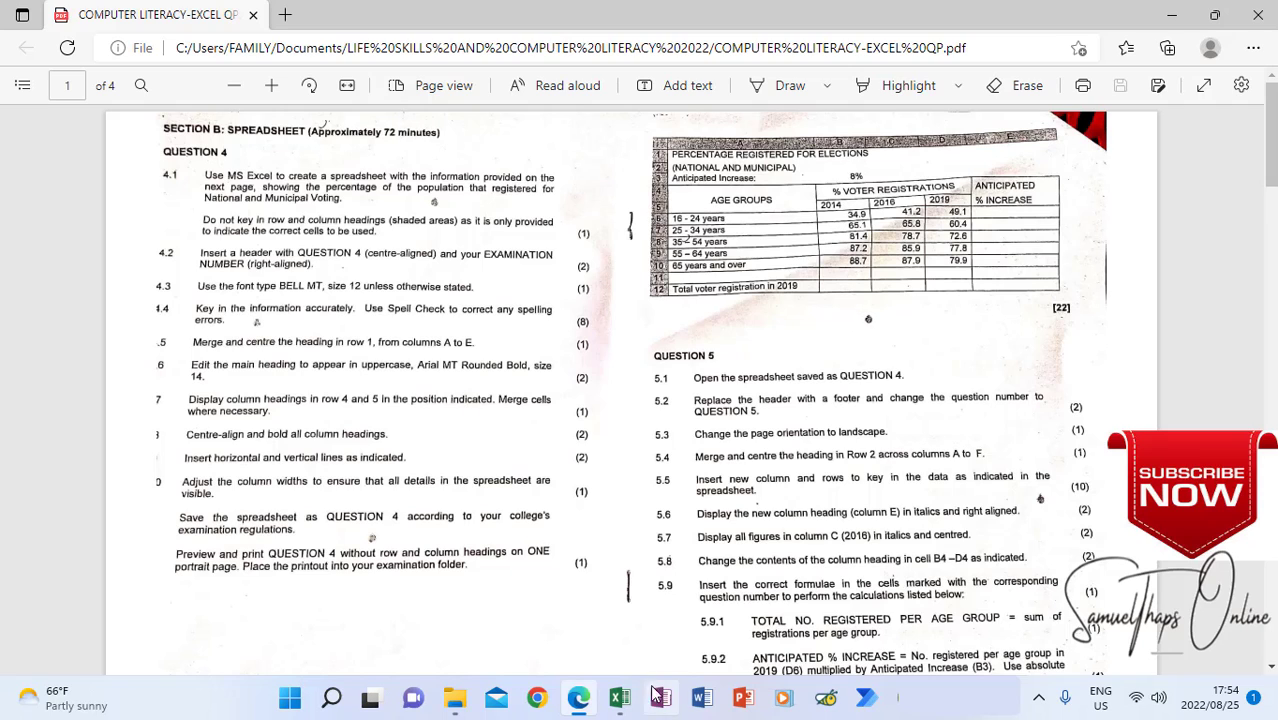
Widen column E so the ANTICIPATED % INCREASE heading fits on two lines.
left_click(619, 697)
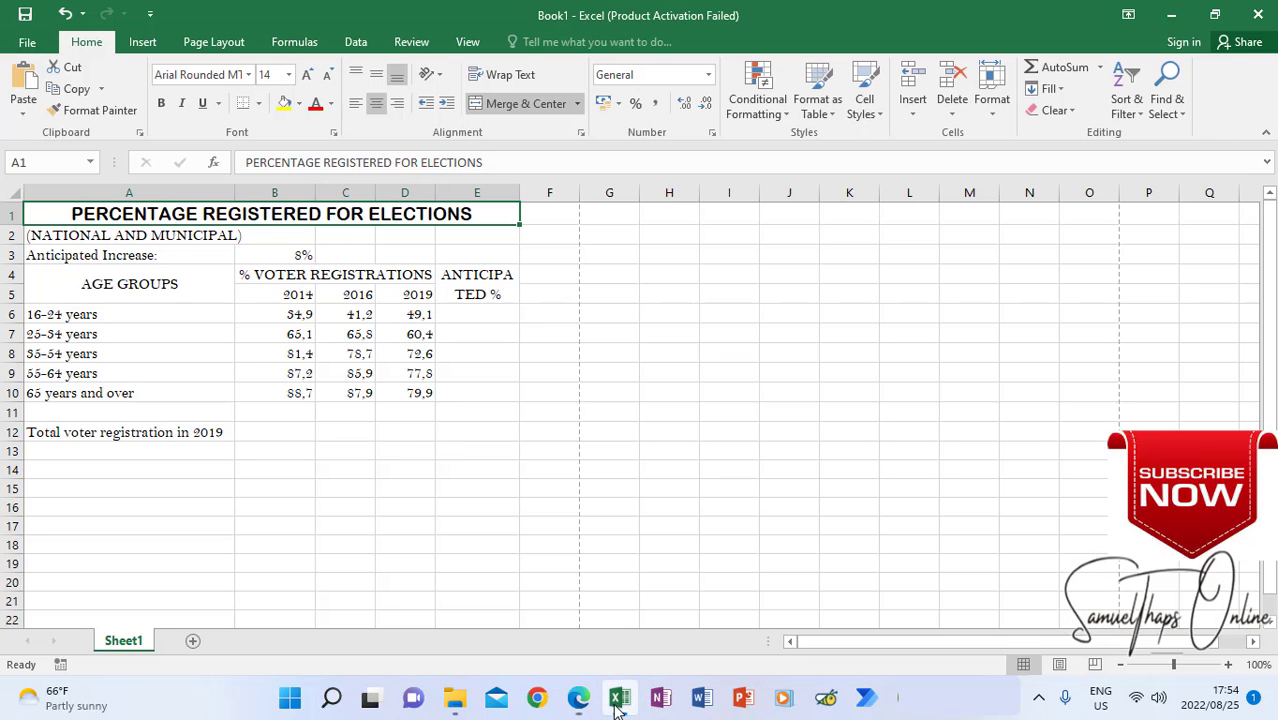
left_click(345, 410)
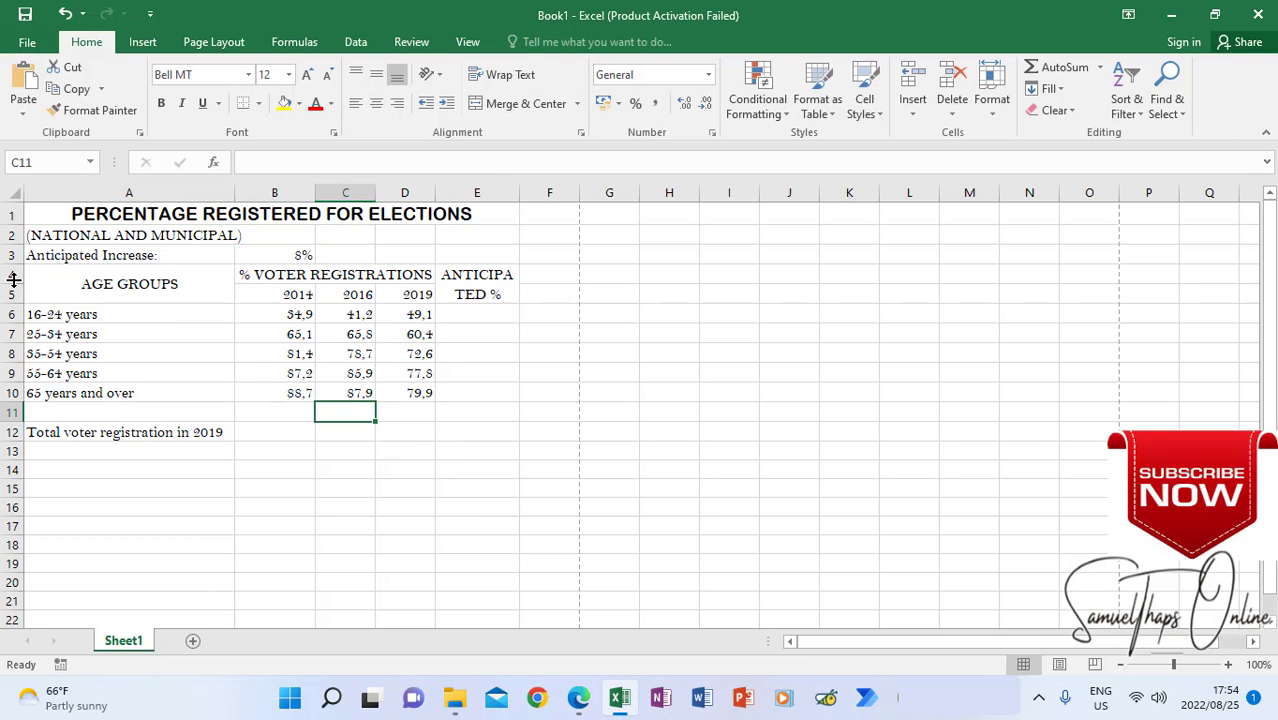
left_click(63, 284)
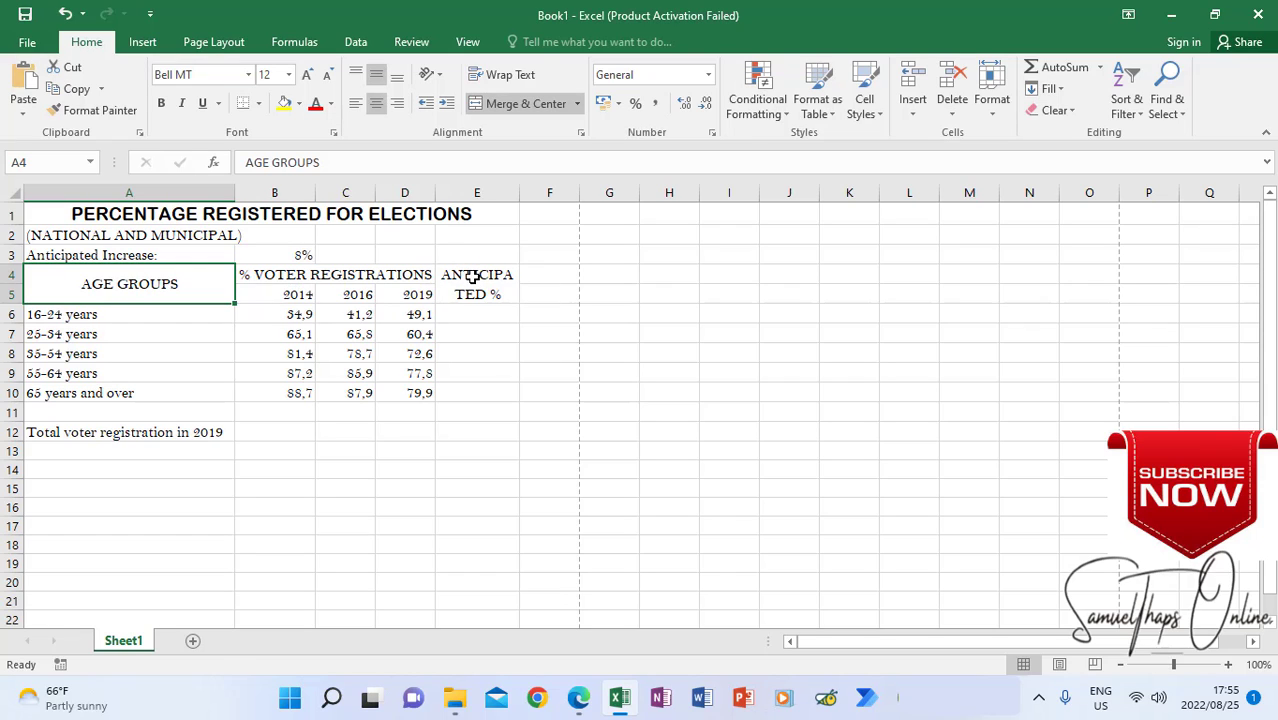
left_click(483, 277)
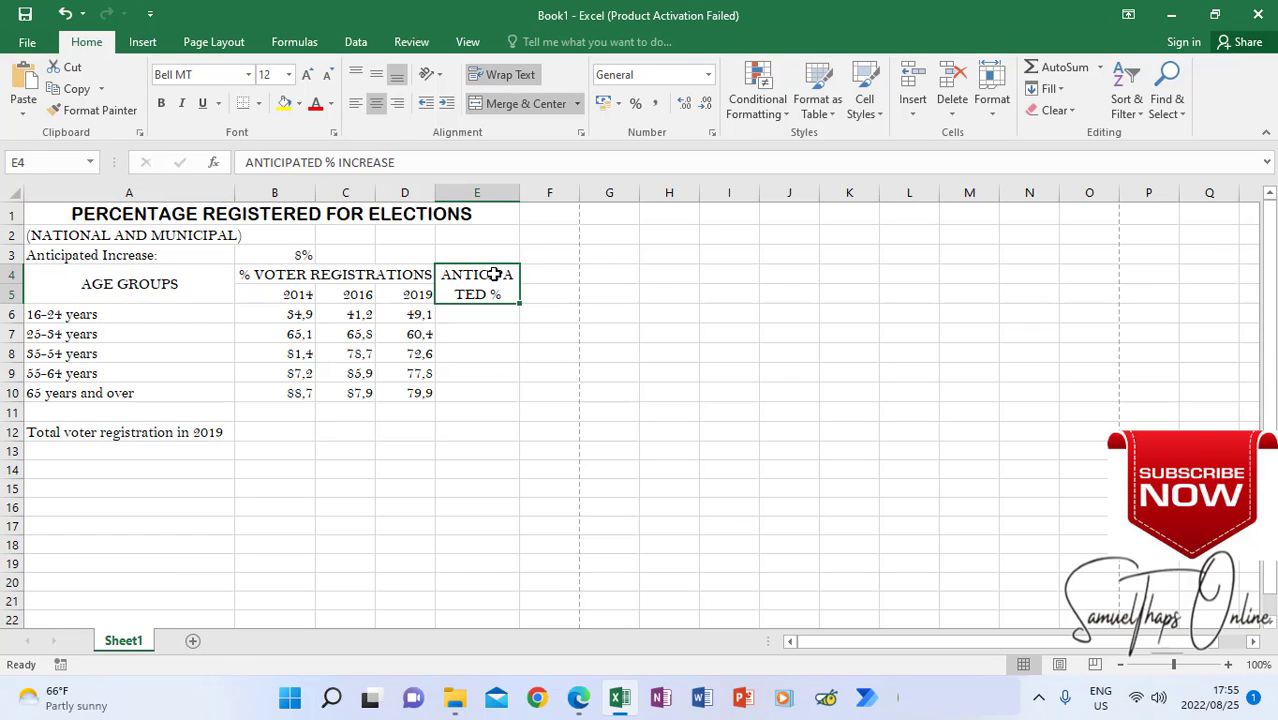
left_click_drag(519, 194, 544, 195)
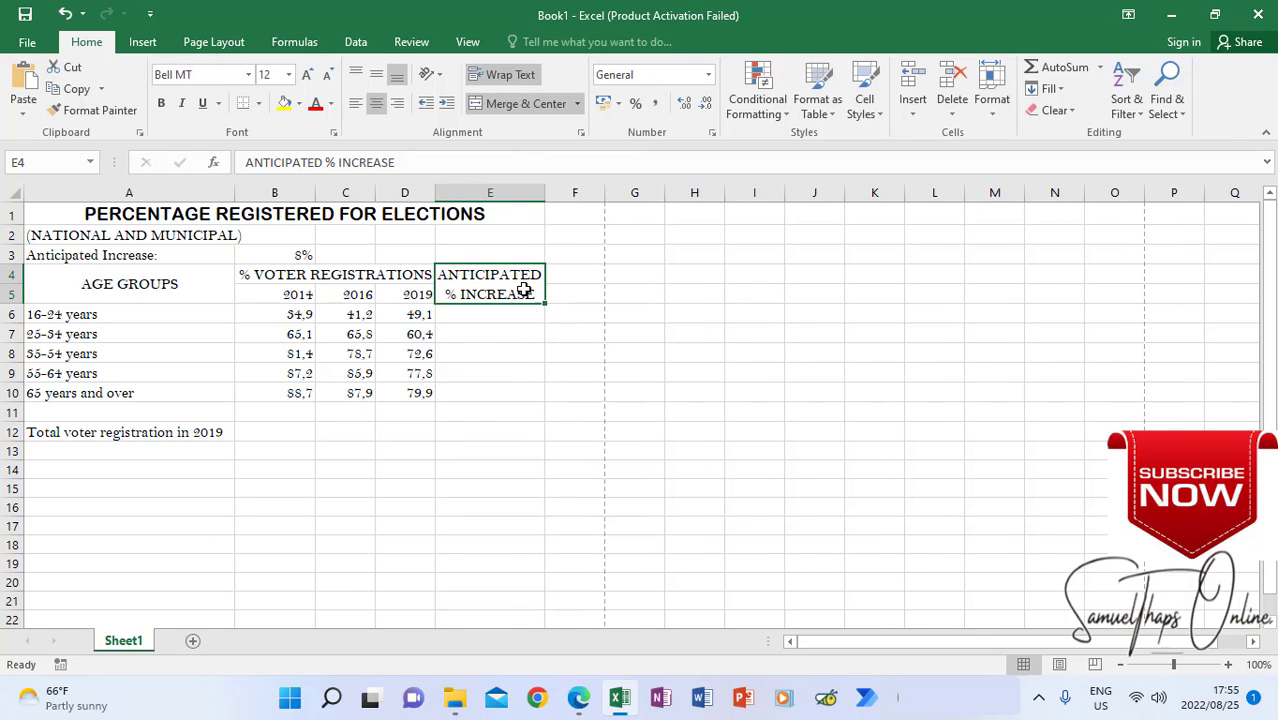
left_click(505, 346)
left_click(489, 285)
left_click(578, 698)
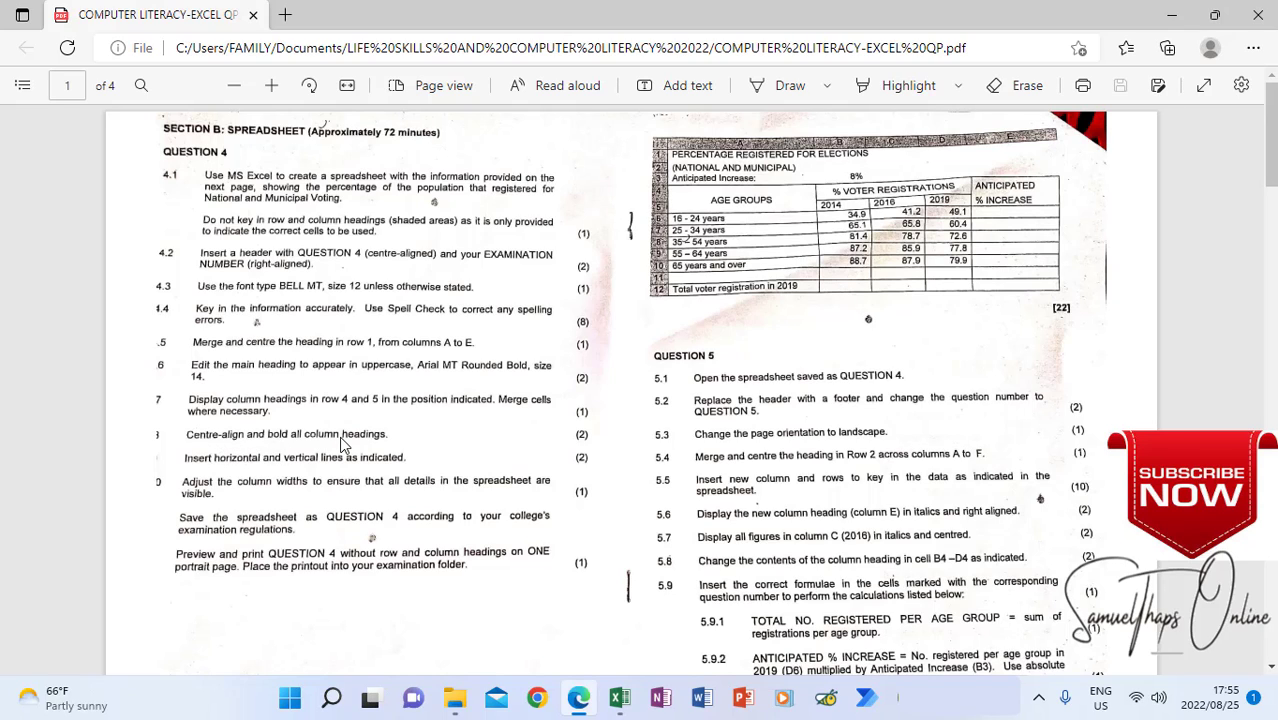
Make the A4:E5 column headings bold, leaving them left-aligned after toggling centring.
left_click(618, 700)
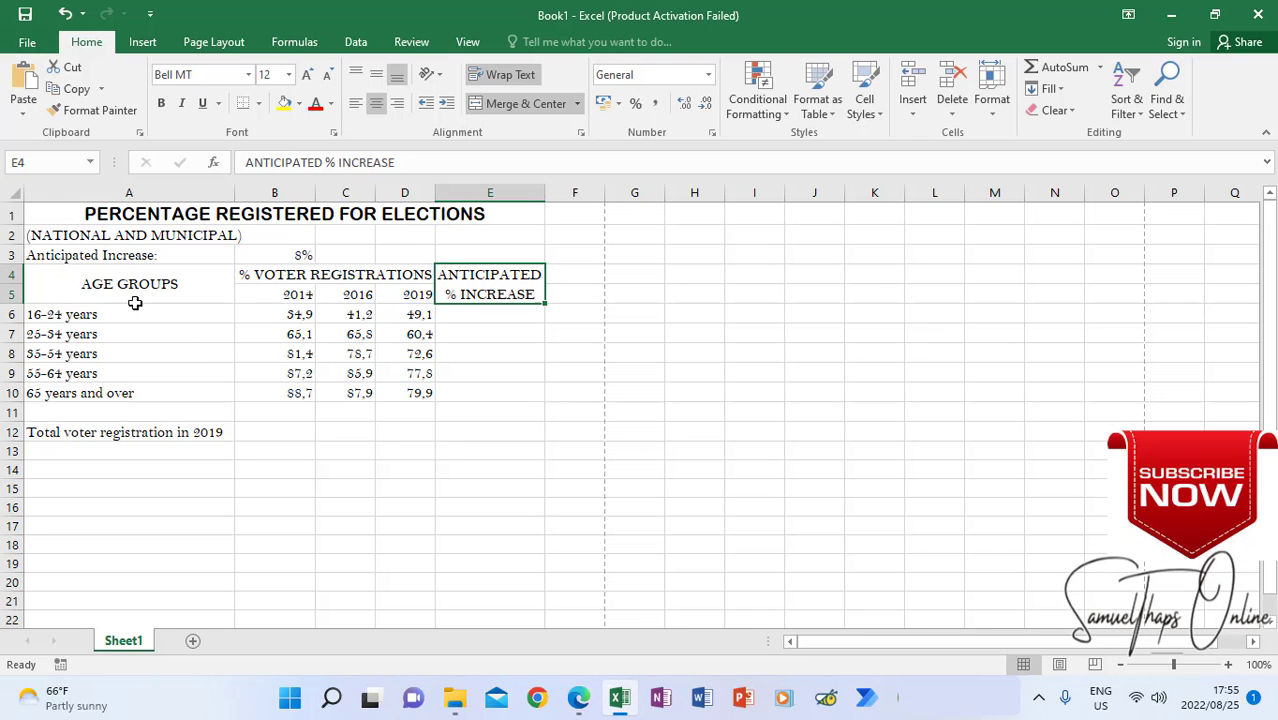
left_click_drag(91, 276, 485, 277)
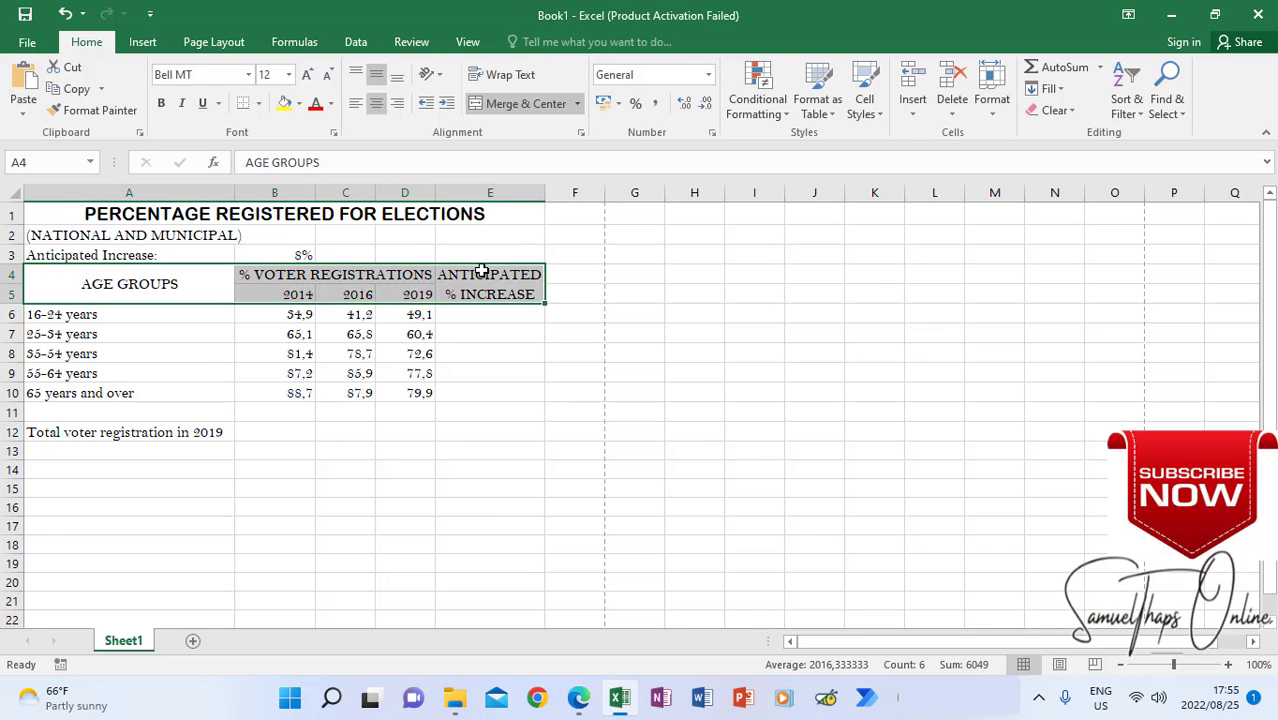
left_click(161, 104)
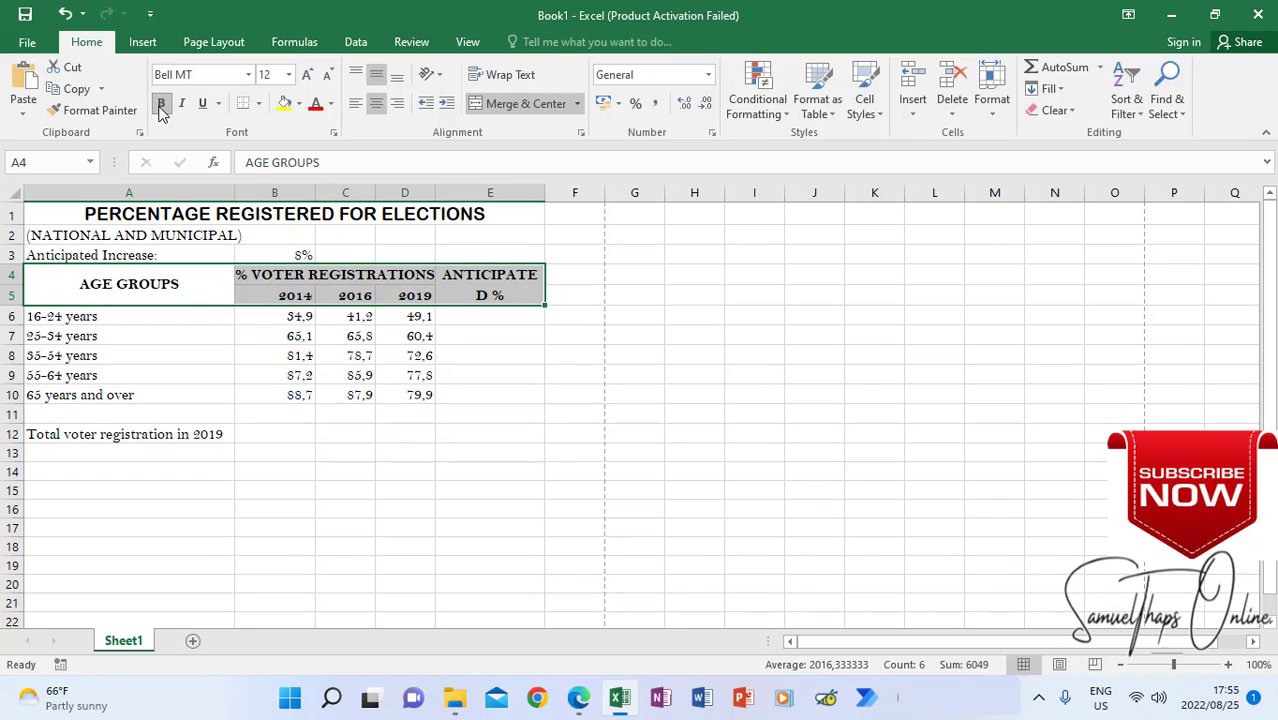
left_click(376, 107)
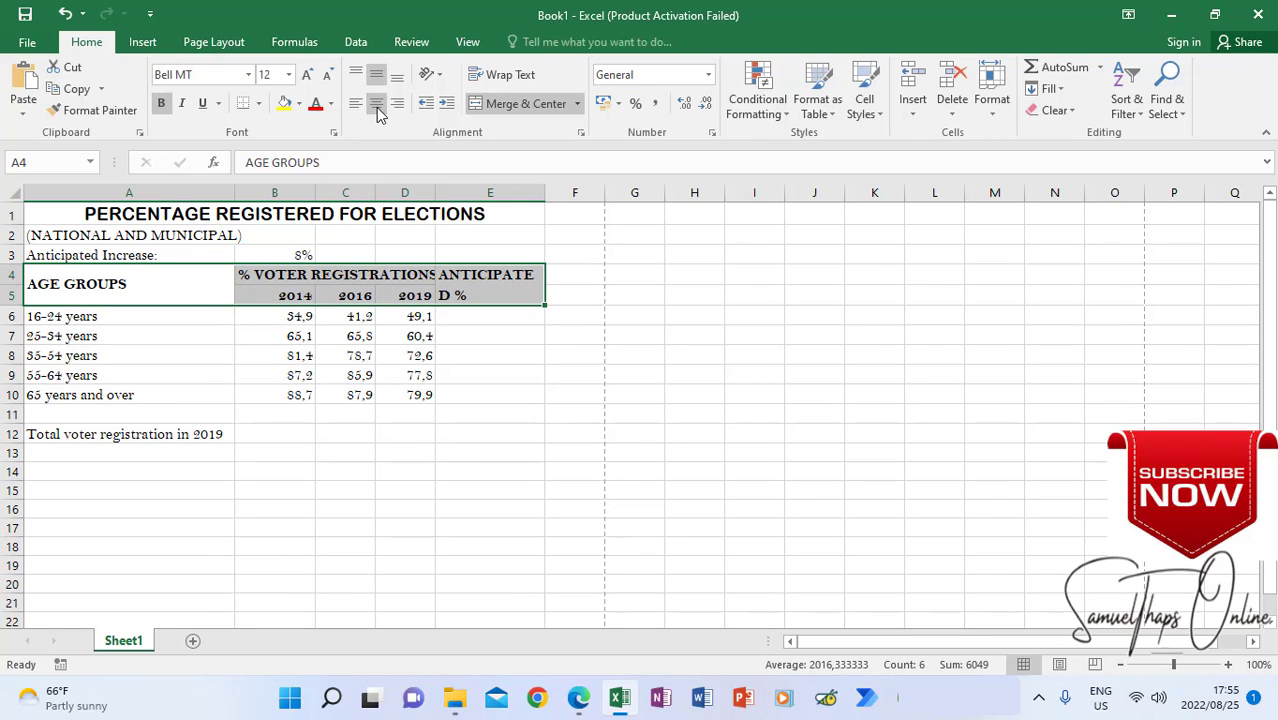
left_click(376, 107)
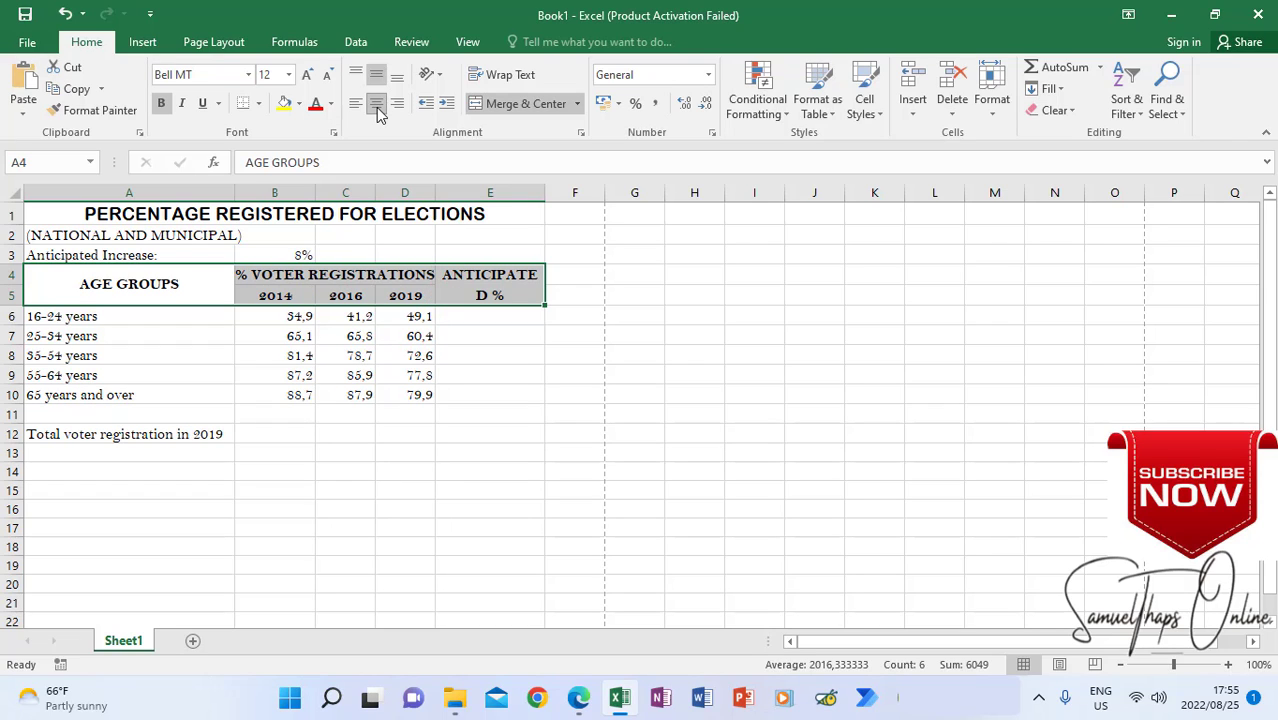
left_click(376, 107)
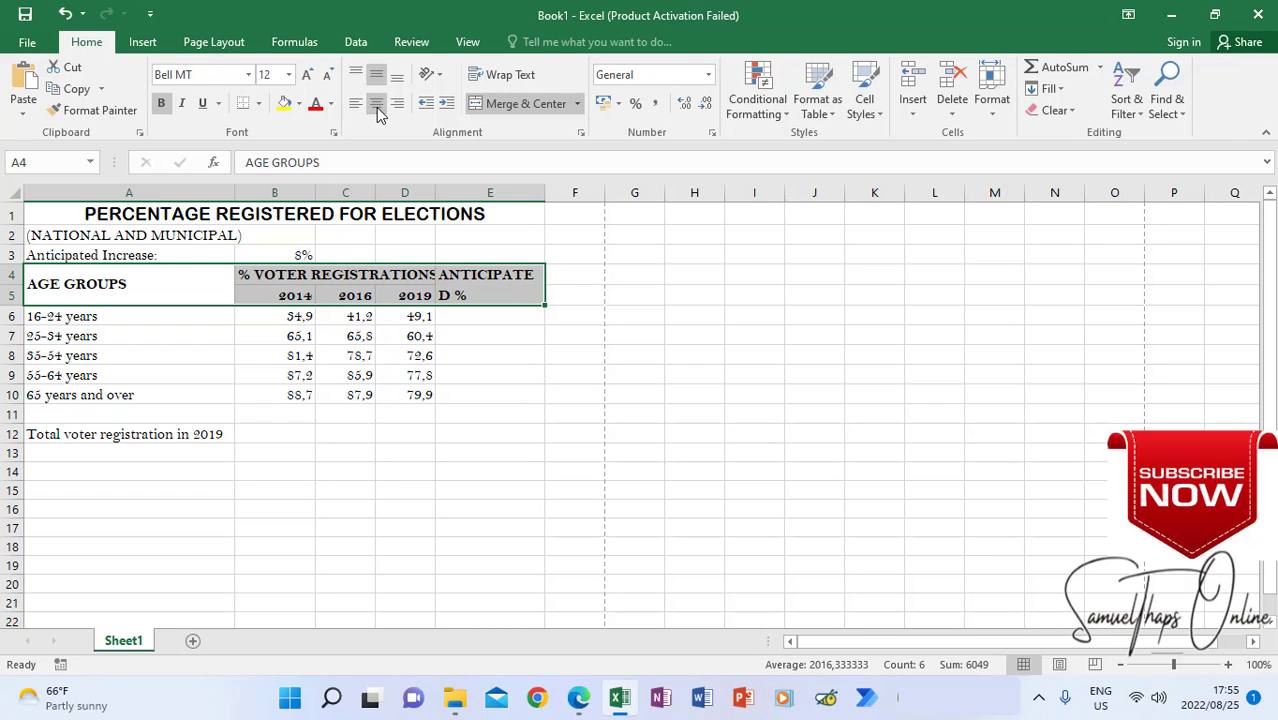
left_click(508, 370)
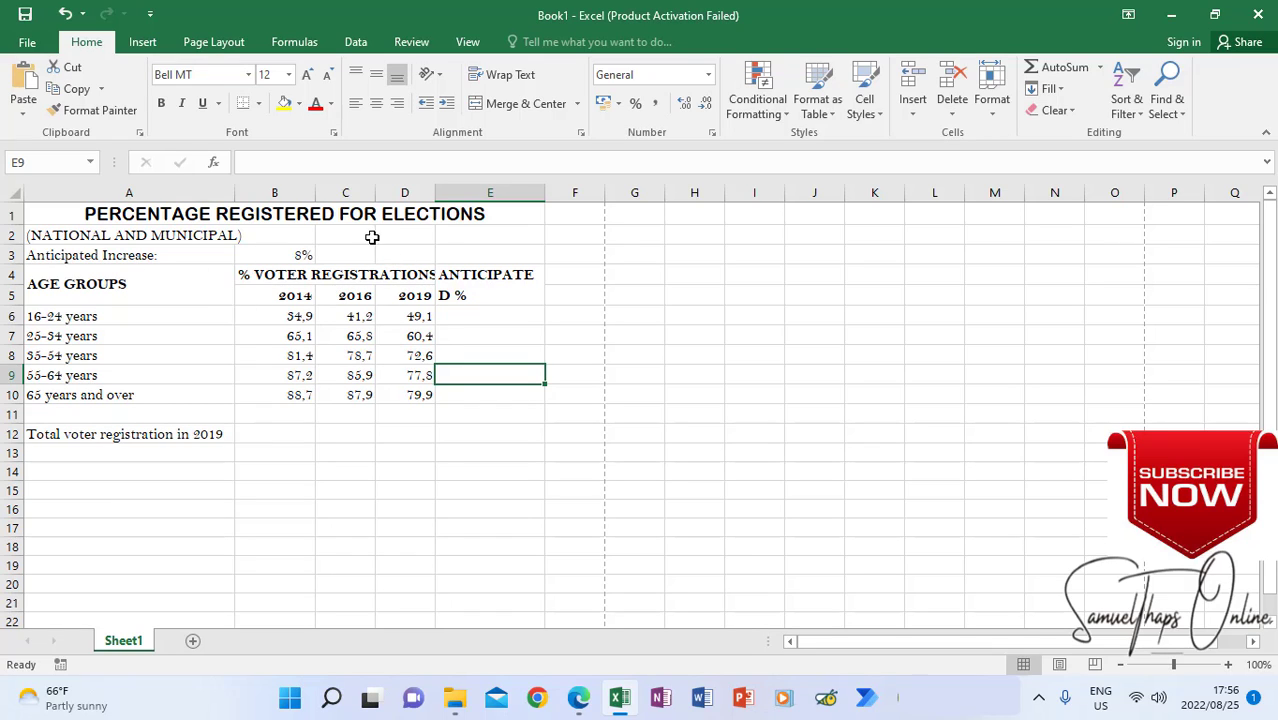
Widen columns B and C, then centre the bold headings in A4:E5.
left_click_drag(375, 193, 468, 193)
left_click_drag(315, 193, 336, 193)
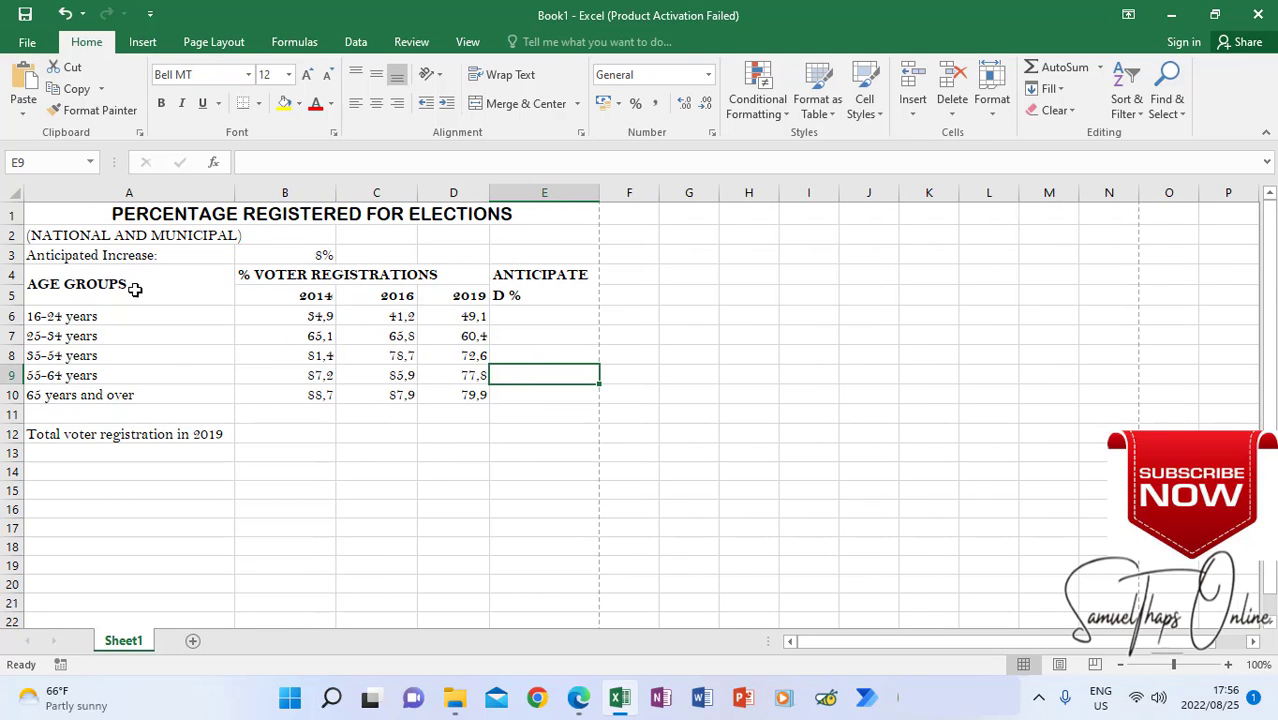
left_click_drag(114, 284, 540, 275)
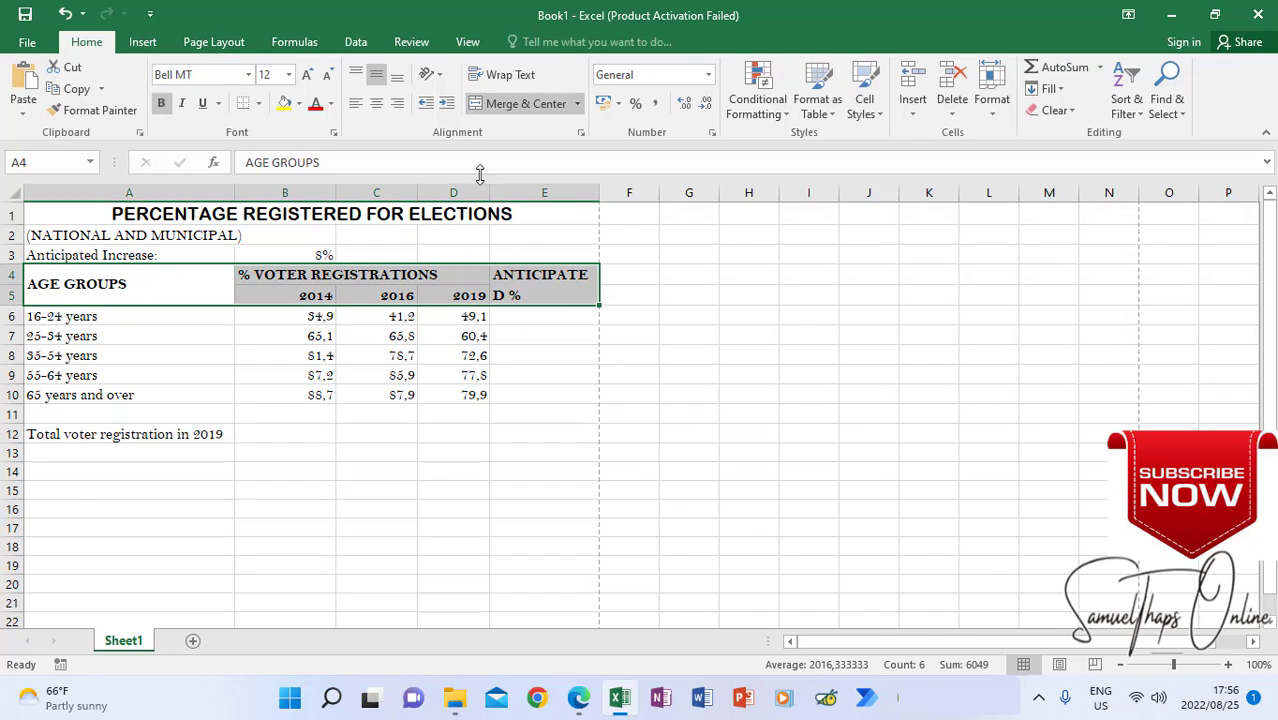
left_click(377, 106)
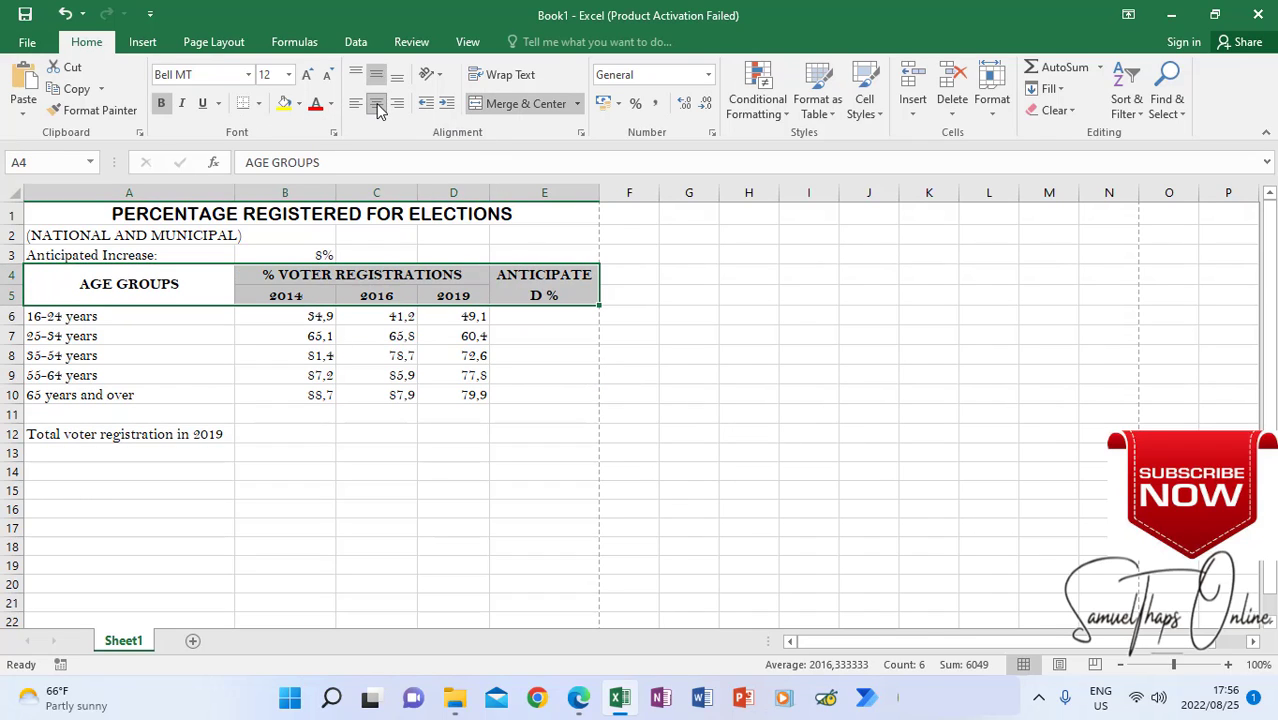
left_click(400, 434)
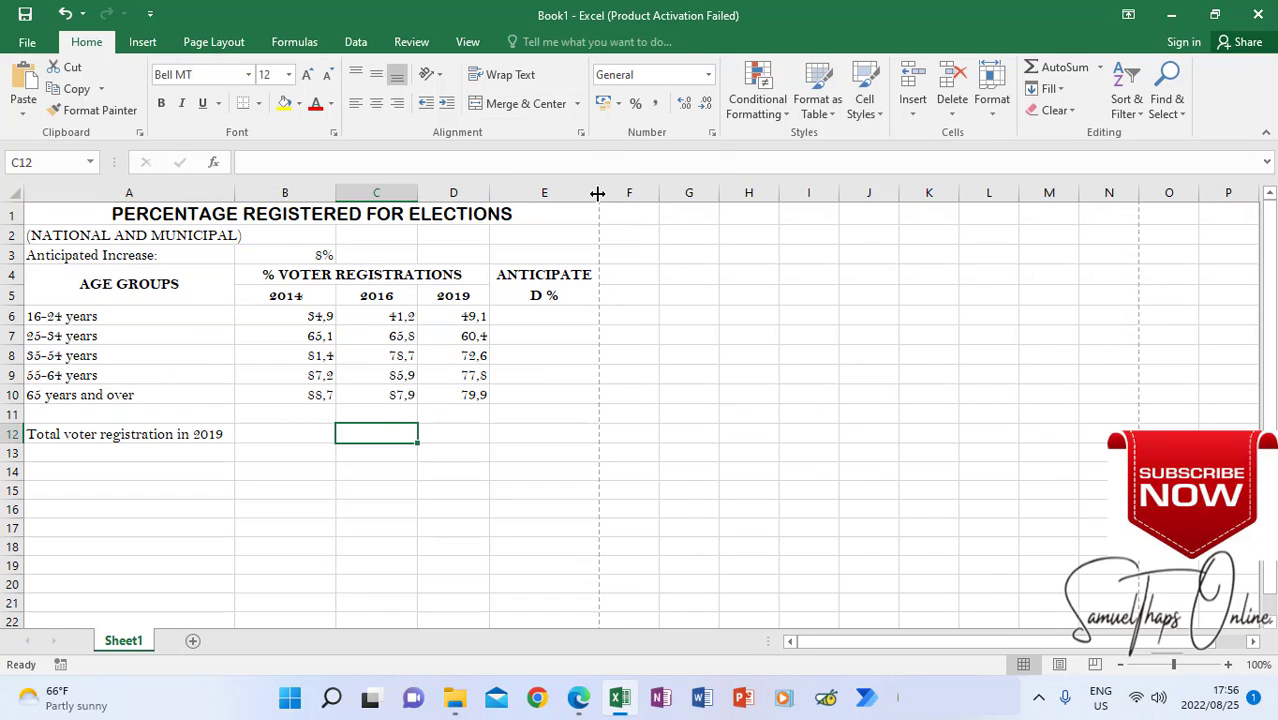
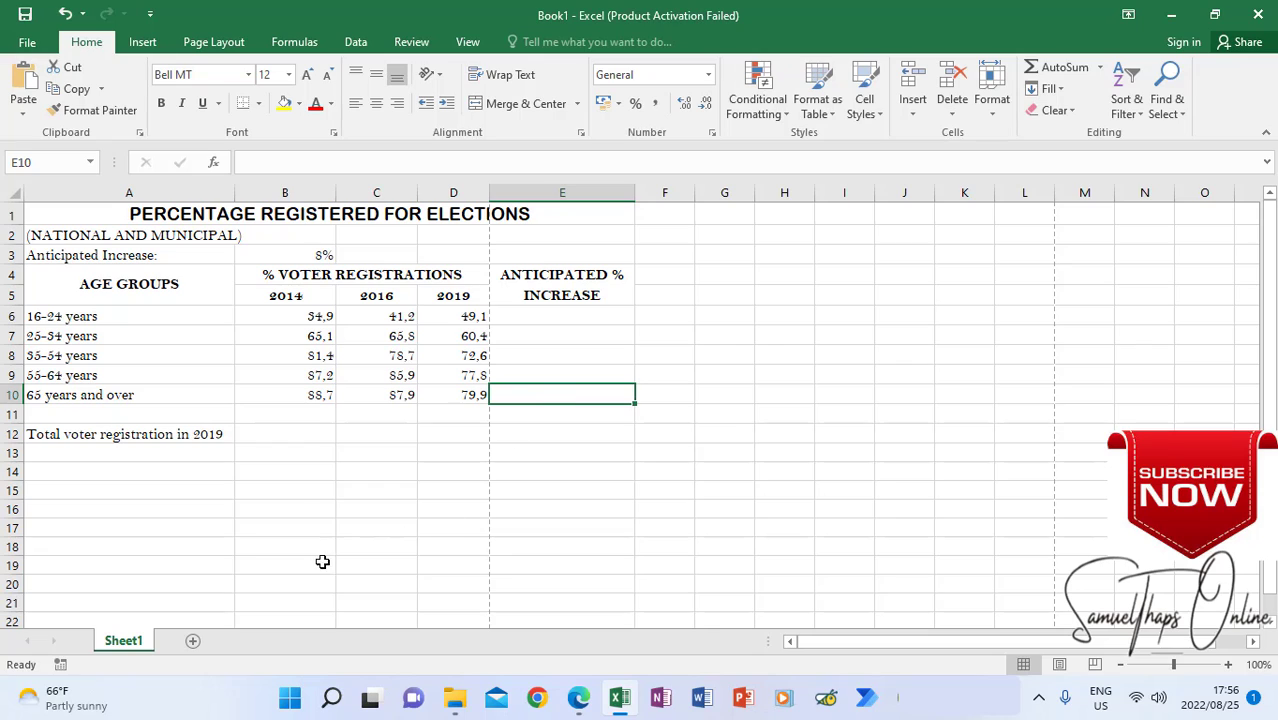
left_click(308, 492)
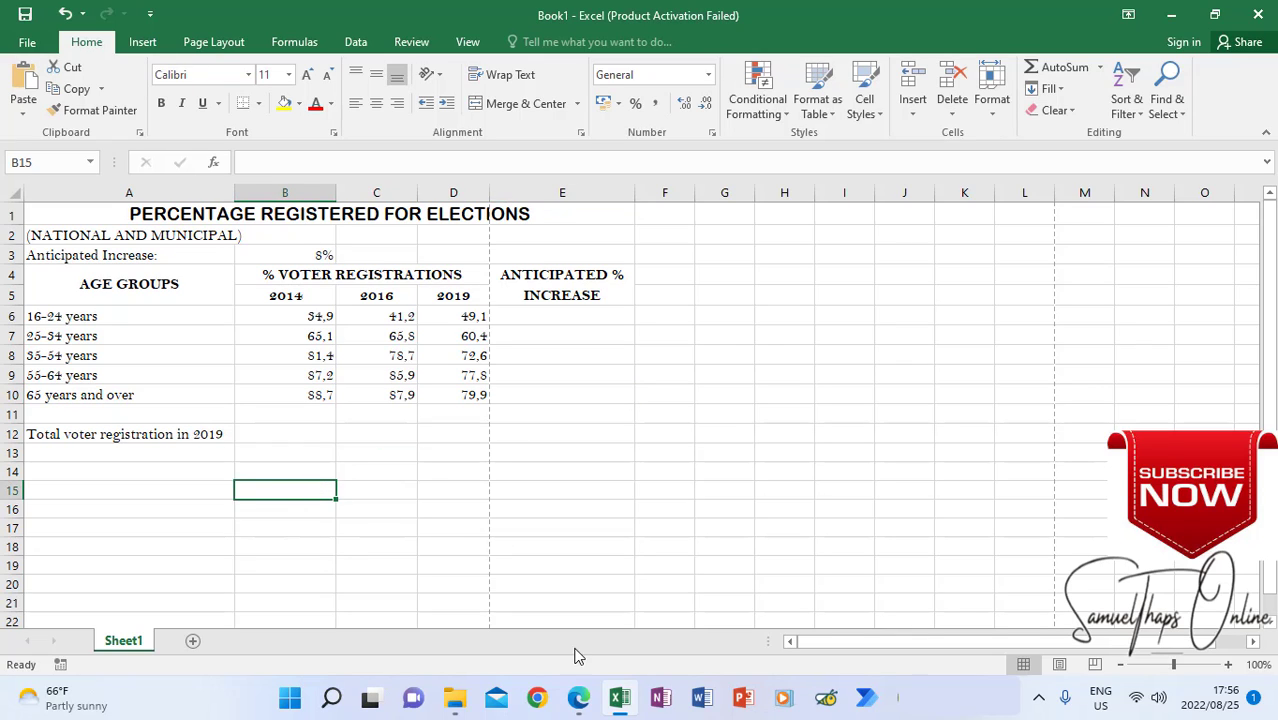
left_click(577, 699)
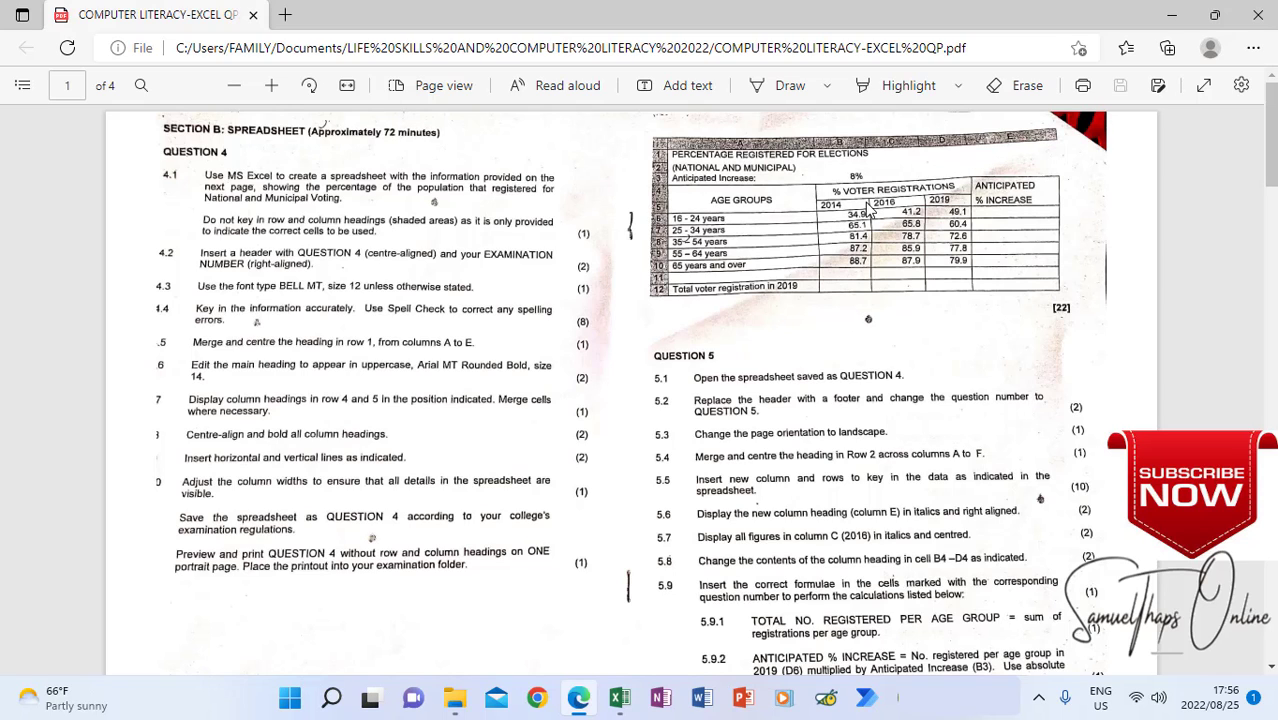
left_click(619, 699)
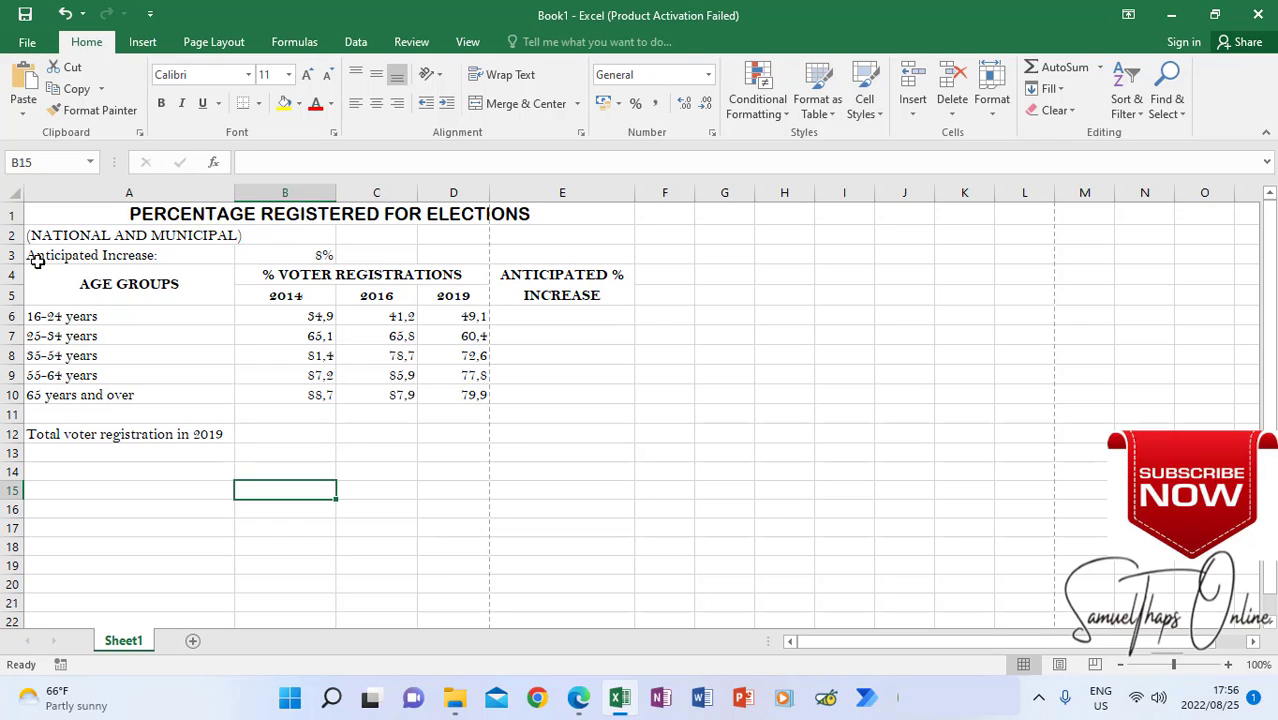
left_click_drag(38, 277, 591, 431)
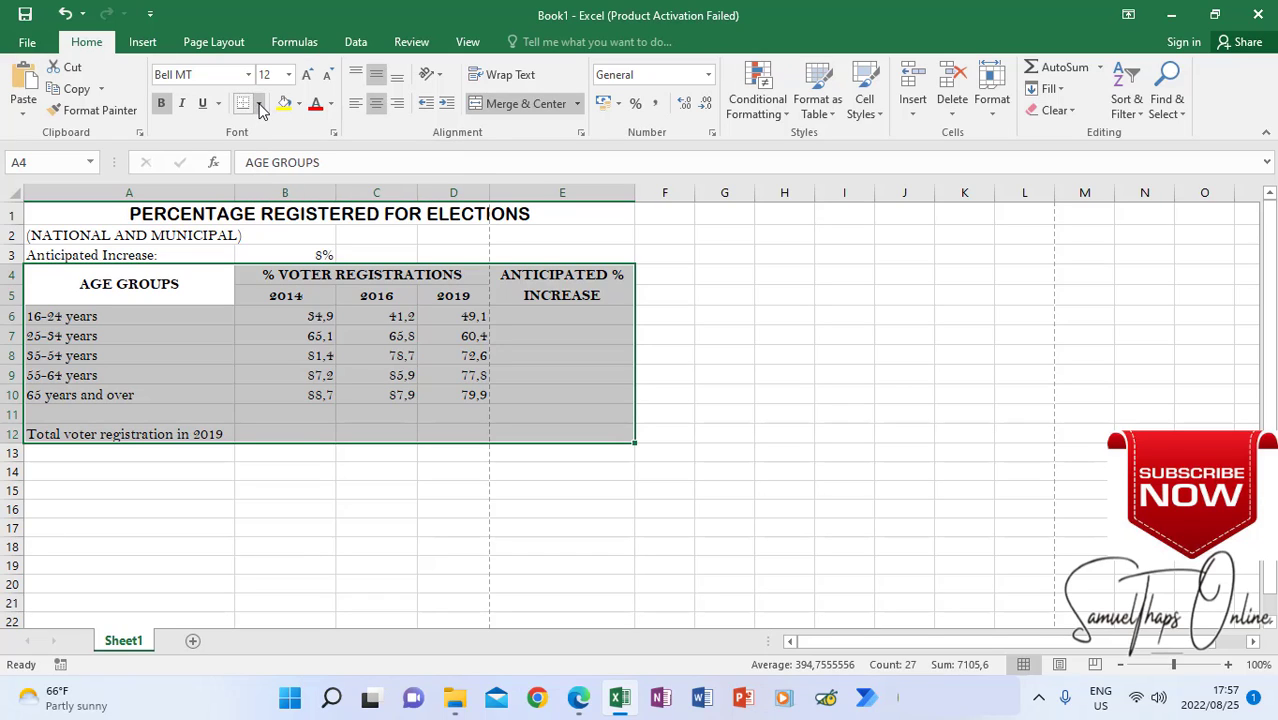
Apply All Borders to the table A4:E12, then deselect it to inspect the result.
left_click(259, 104)
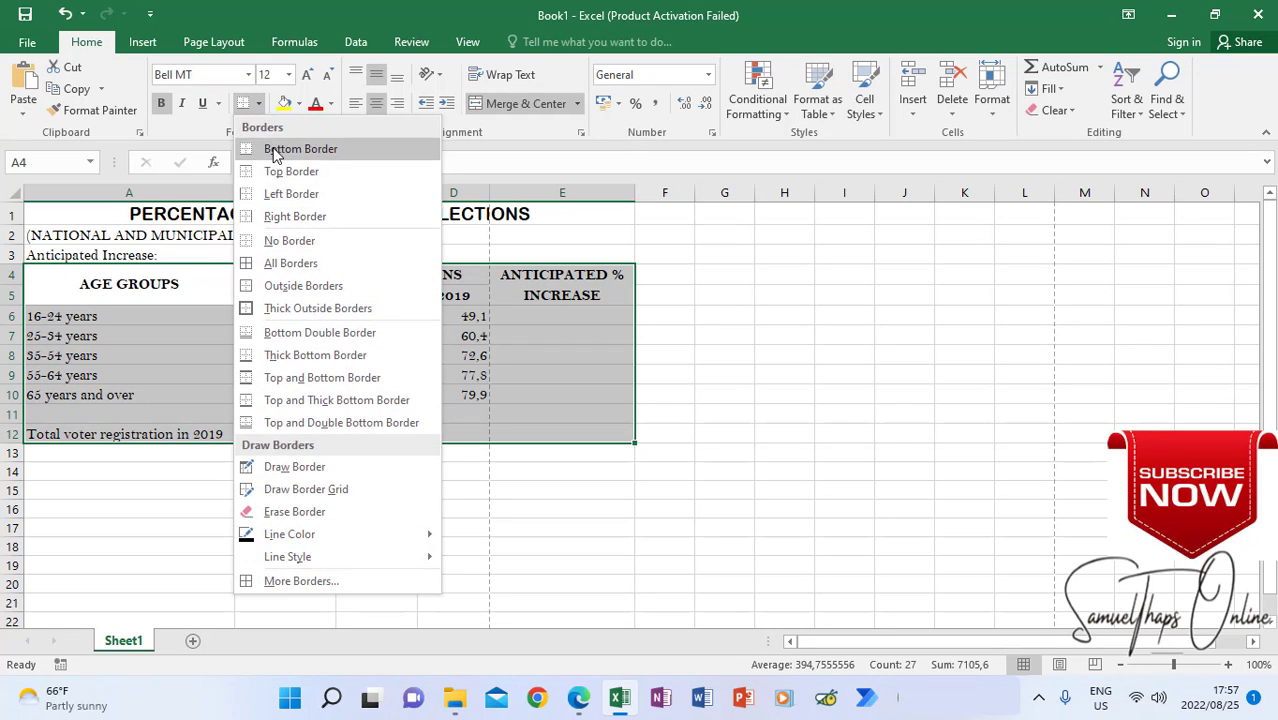
left_click(285, 263)
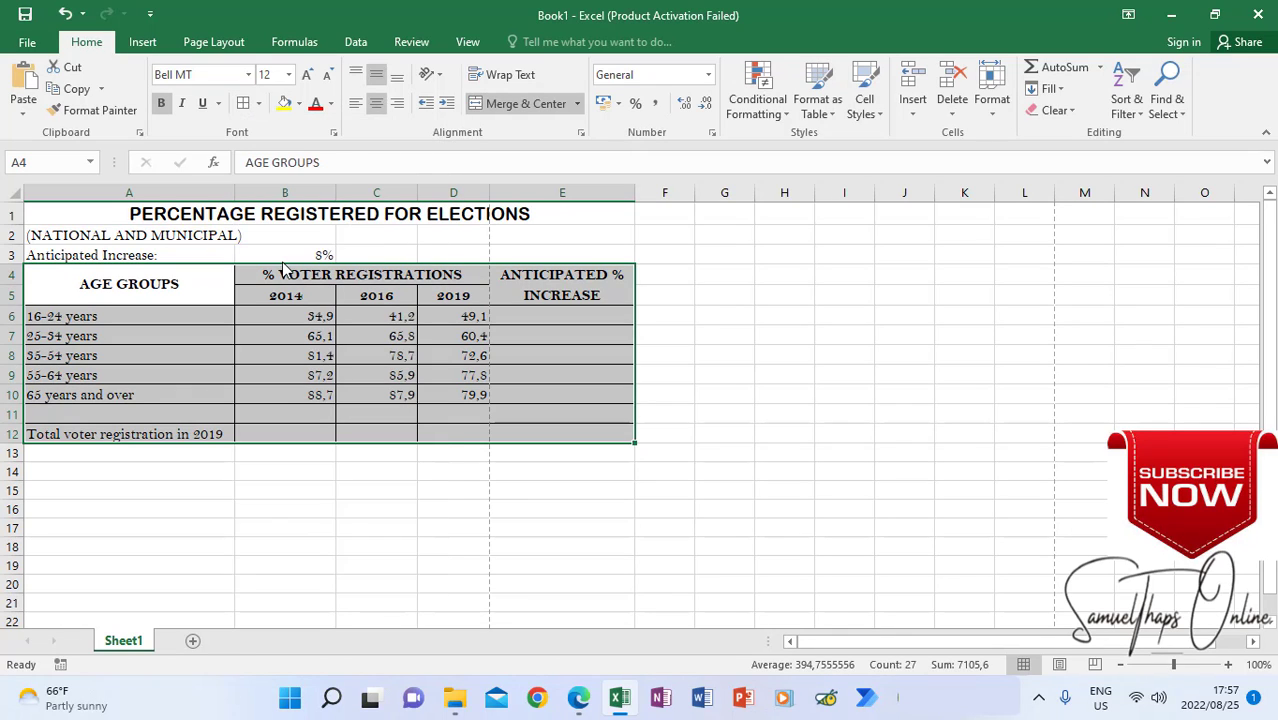
left_click(420, 492)
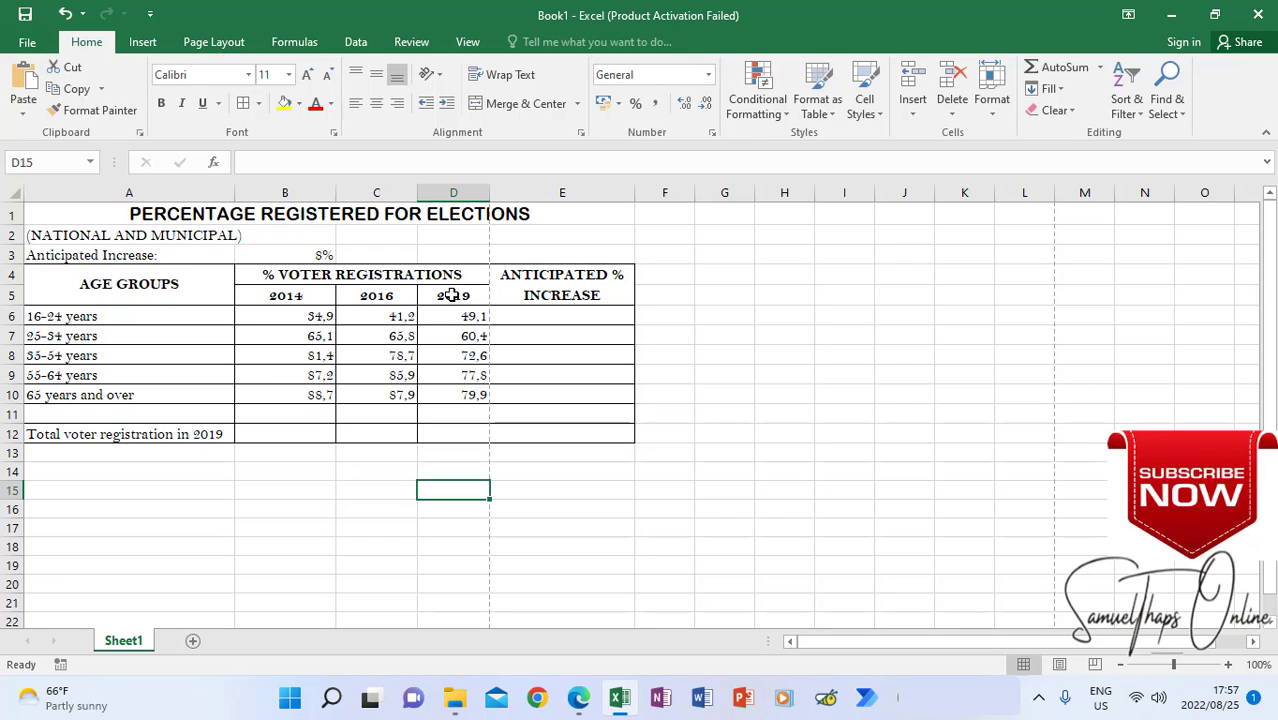
Check the ANTICIPATED % INCREASE, % VOTER REGISTRATIONS and AGE GROUPS headings, then bring up the exam PDF.
left_click(528, 285)
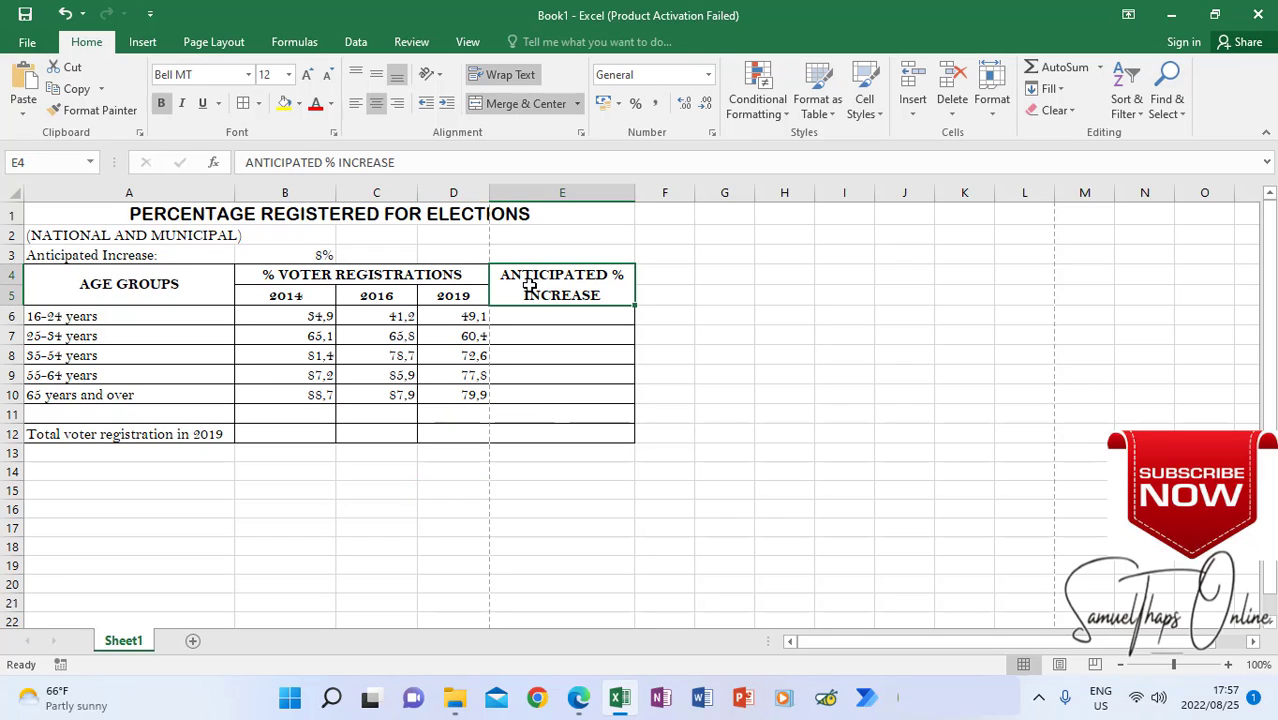
left_click(342, 274)
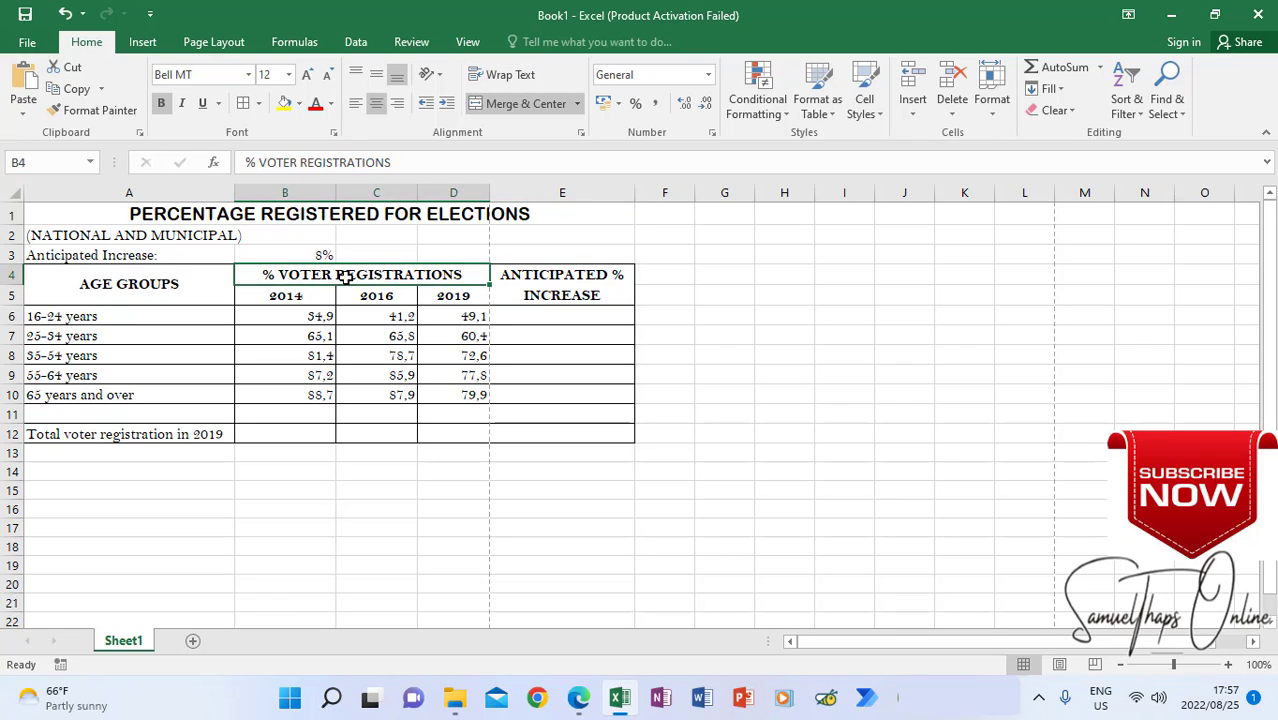
left_click(193, 282)
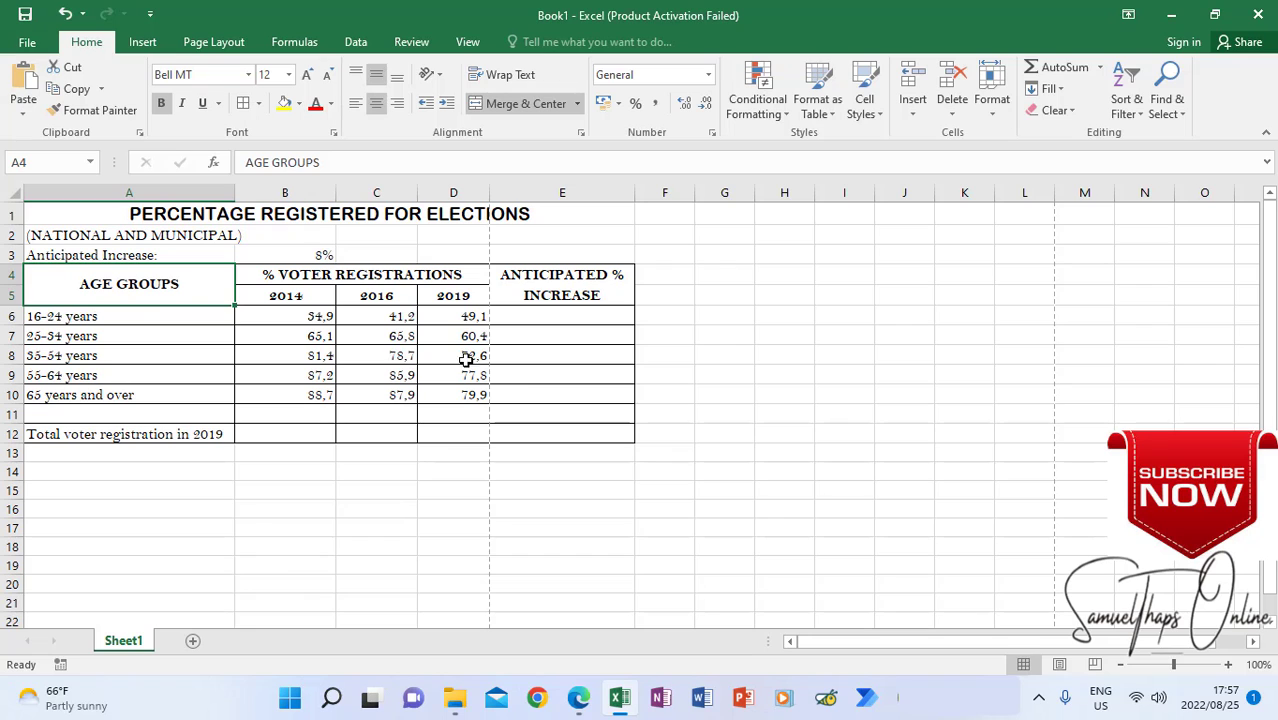
left_click(578, 698)
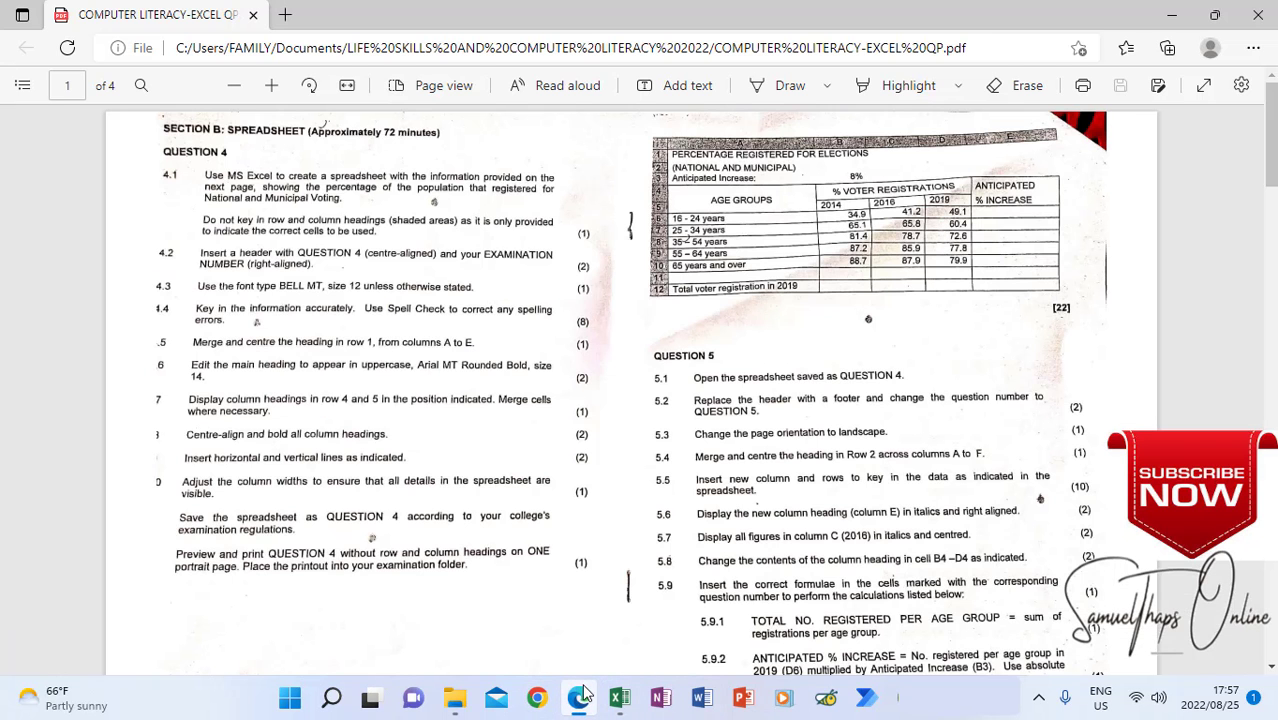
Compare the Question 4 instructions in the PDF with the Excel workbook, ending on Excel.
left_click(619, 697)
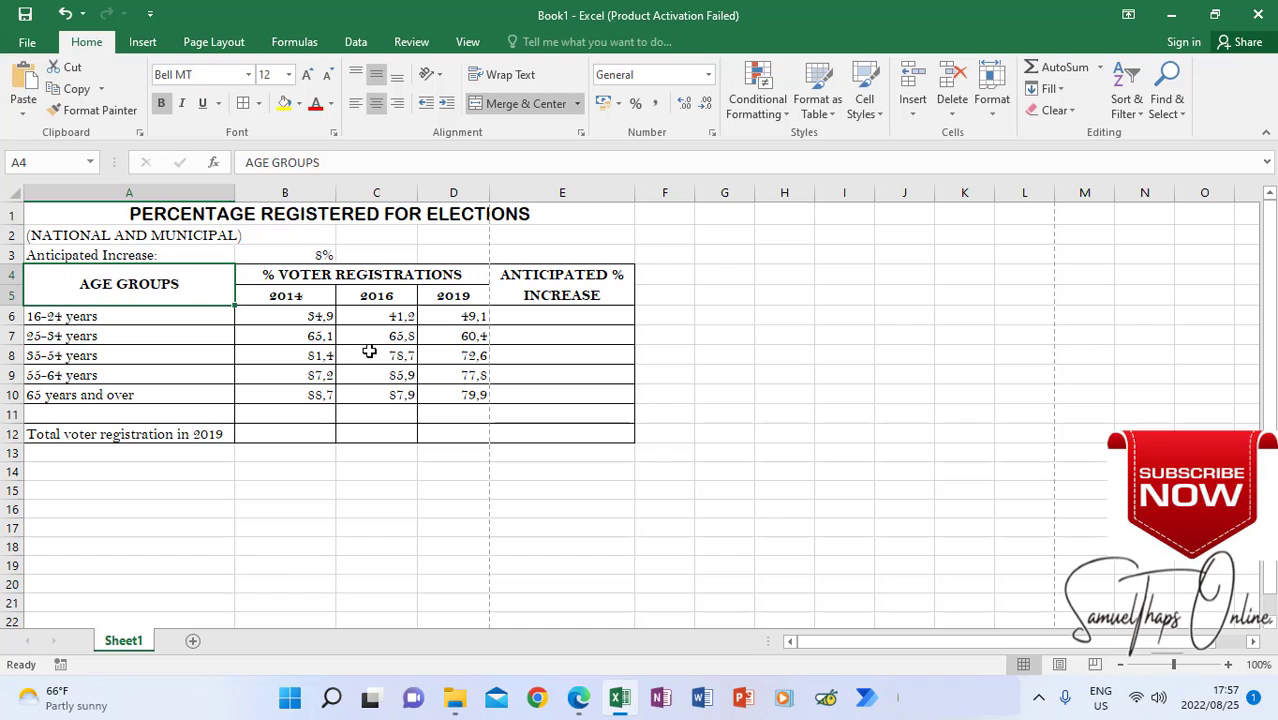
left_click(580, 698)
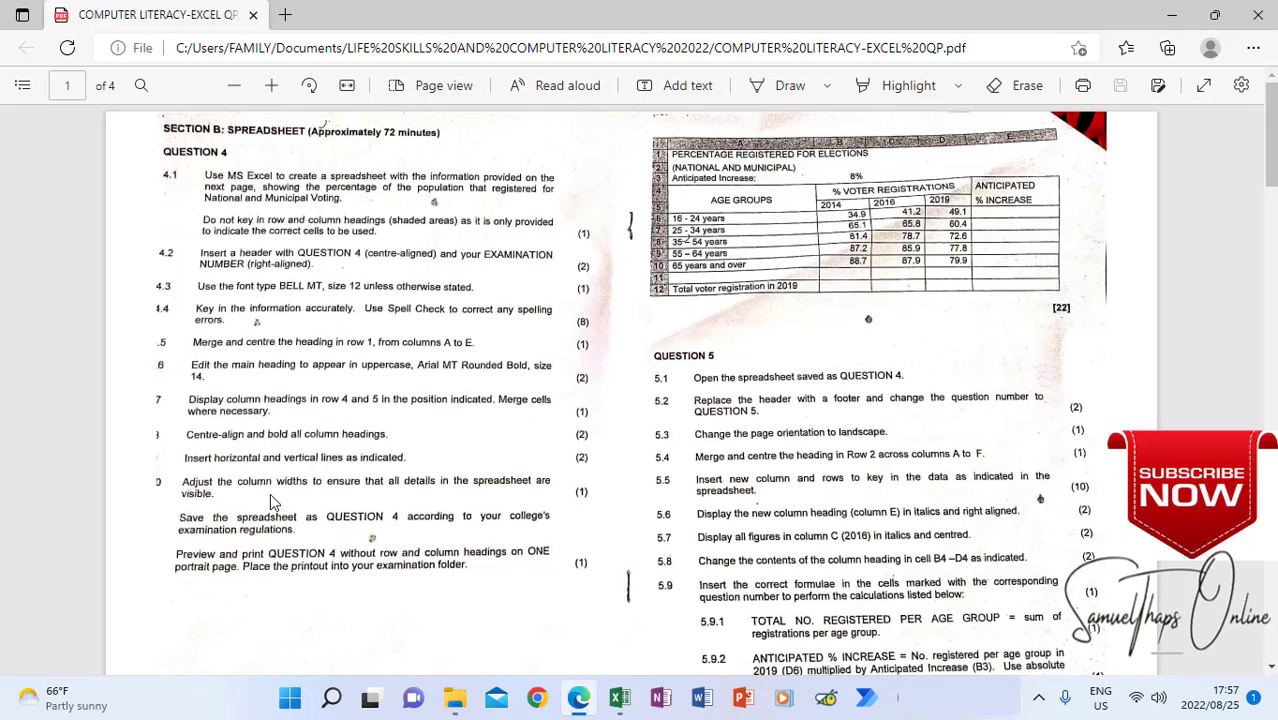
left_click(619, 697)
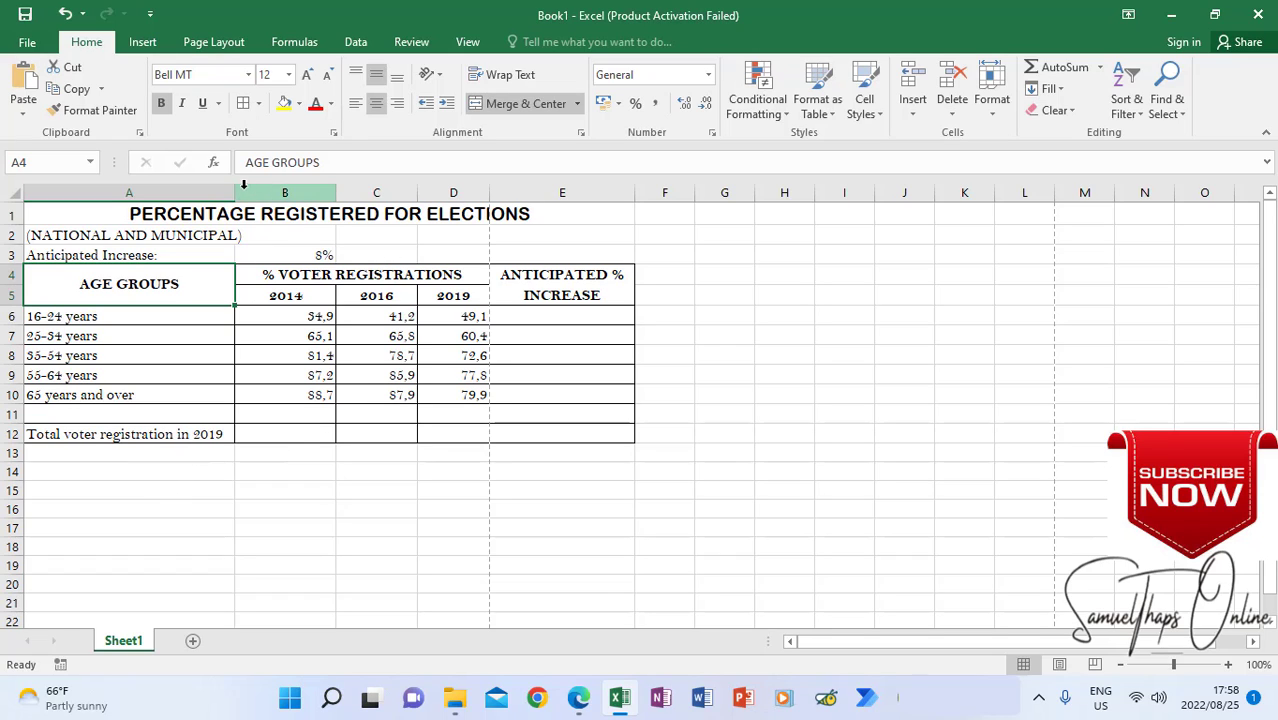
Resize columns A, B and D so every entry fits, then bring up the exam paper.
left_click_drag(235, 193, 201, 193)
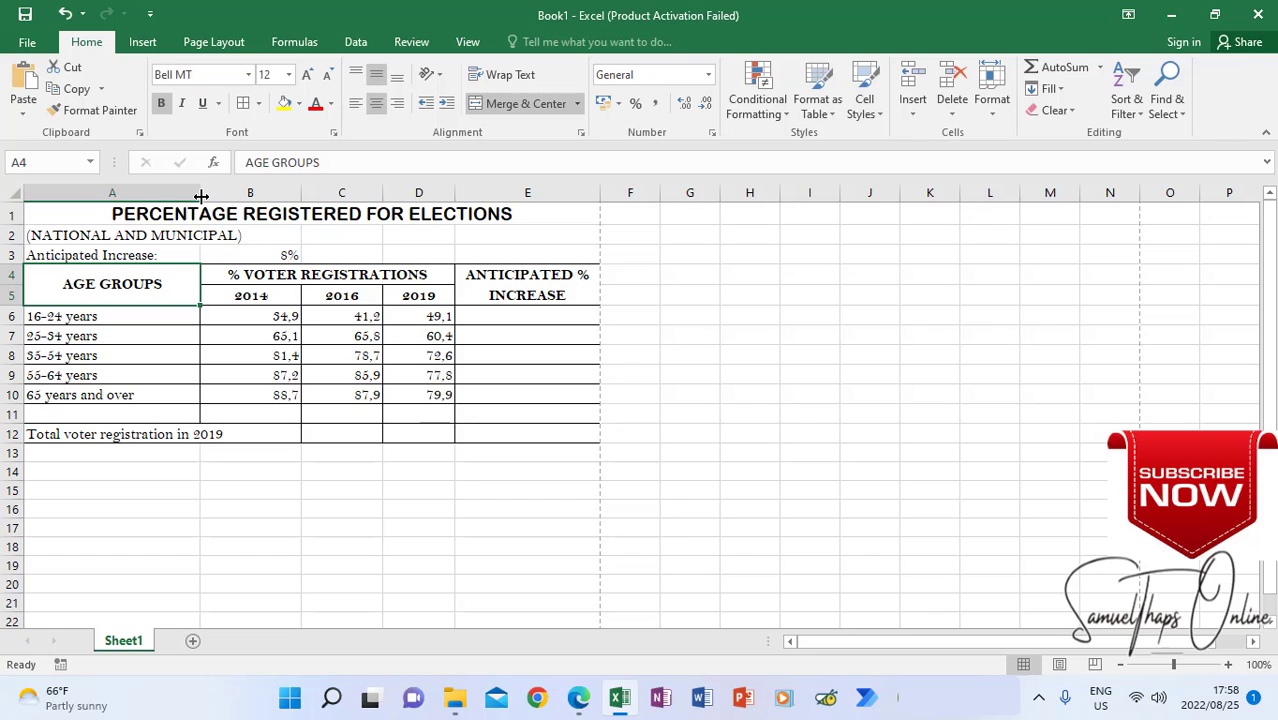
left_click_drag(201, 193, 223, 193)
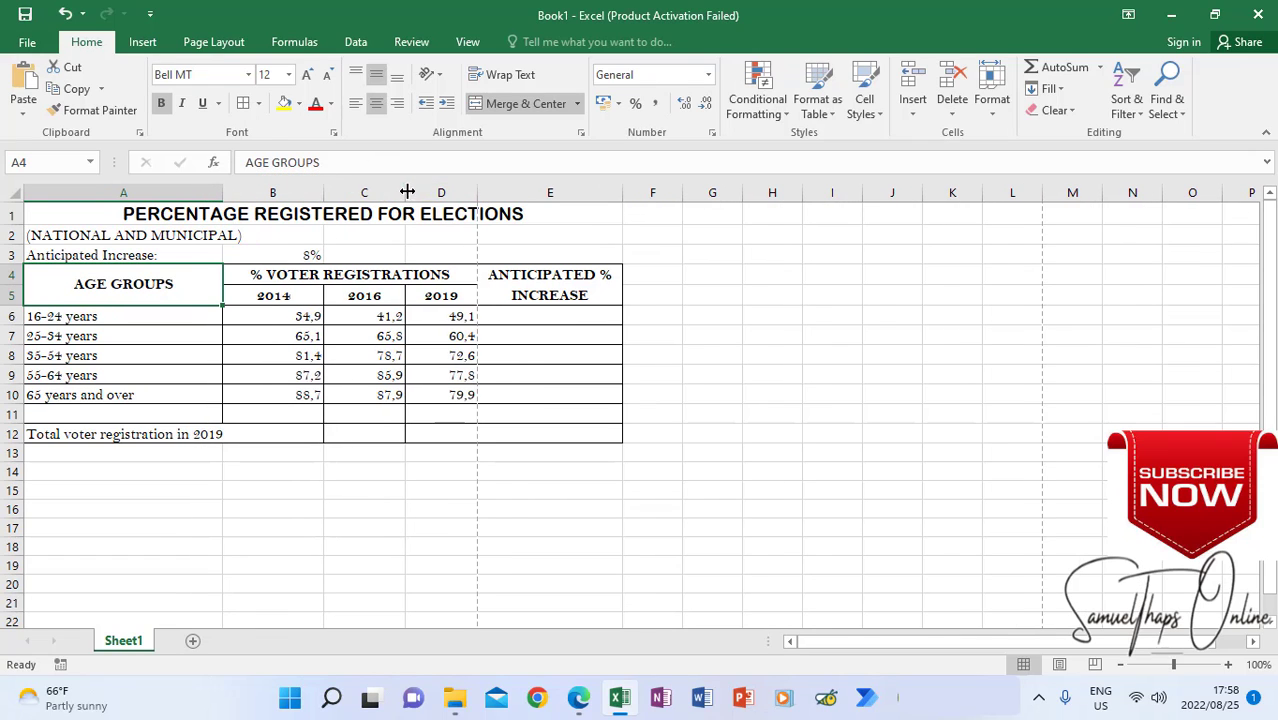
left_click_drag(475, 193, 437, 194)
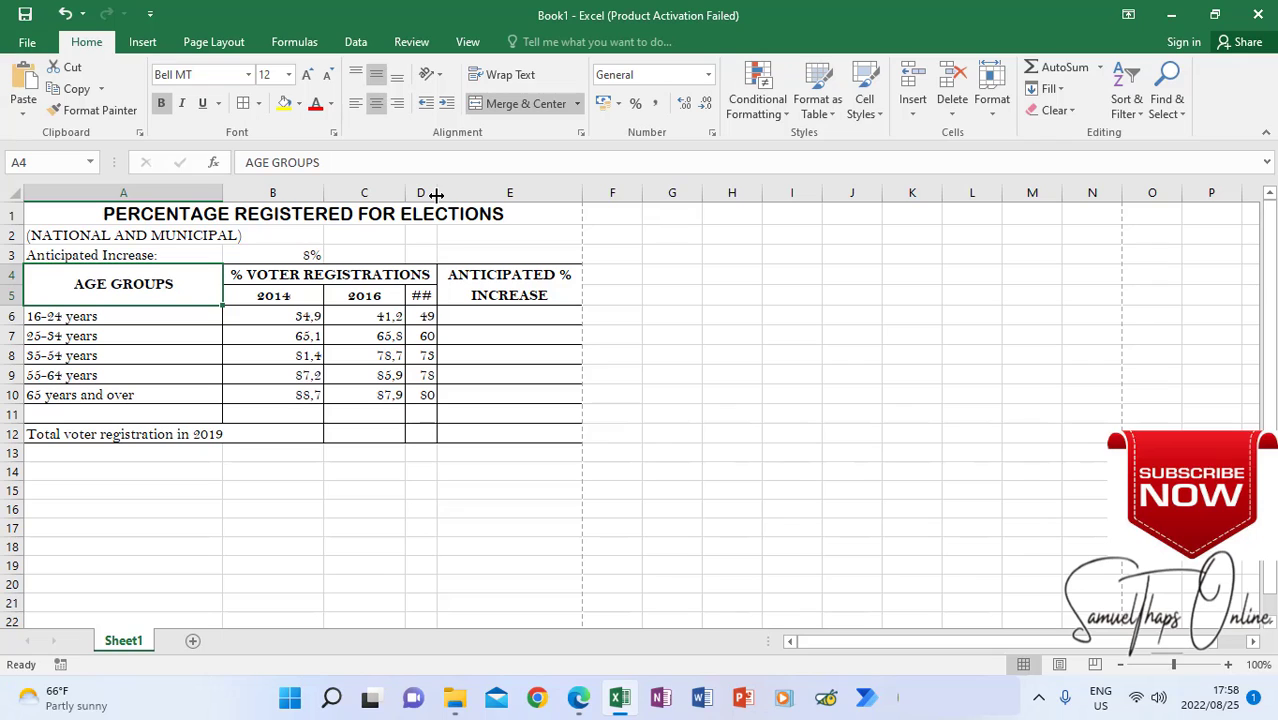
left_click_drag(405, 191, 420, 193)
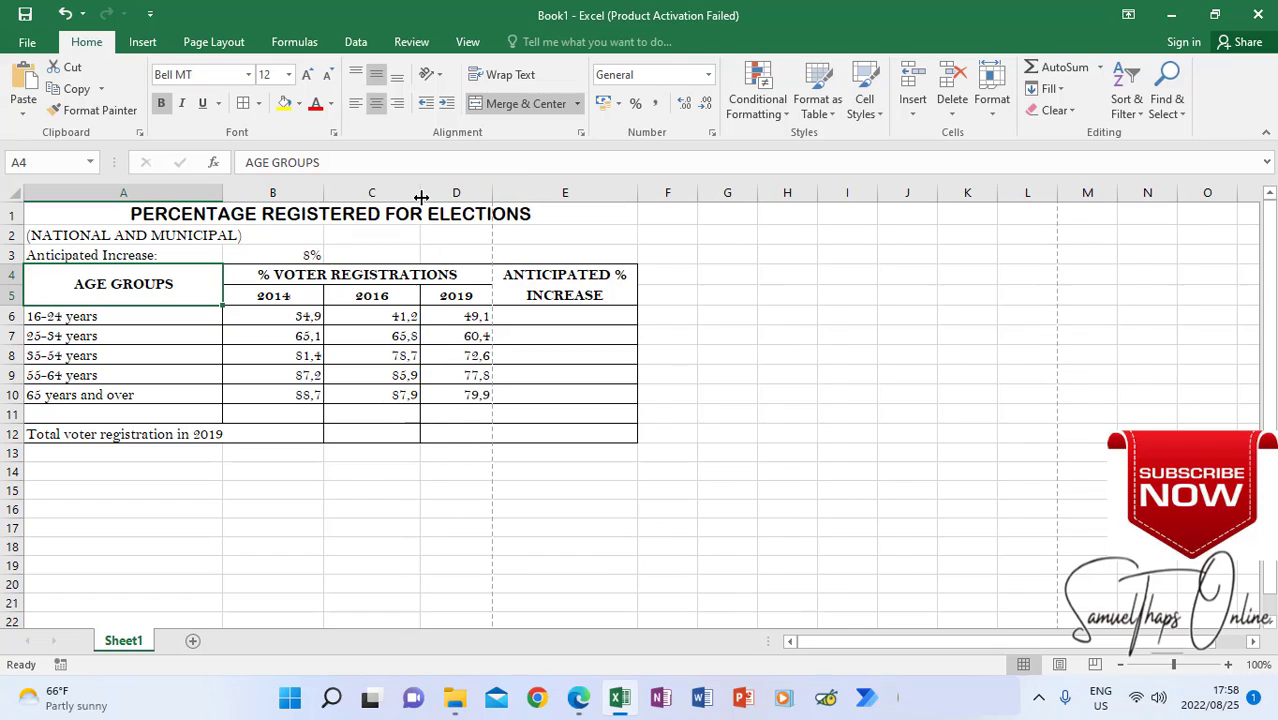
left_click_drag(325, 192, 334, 193)
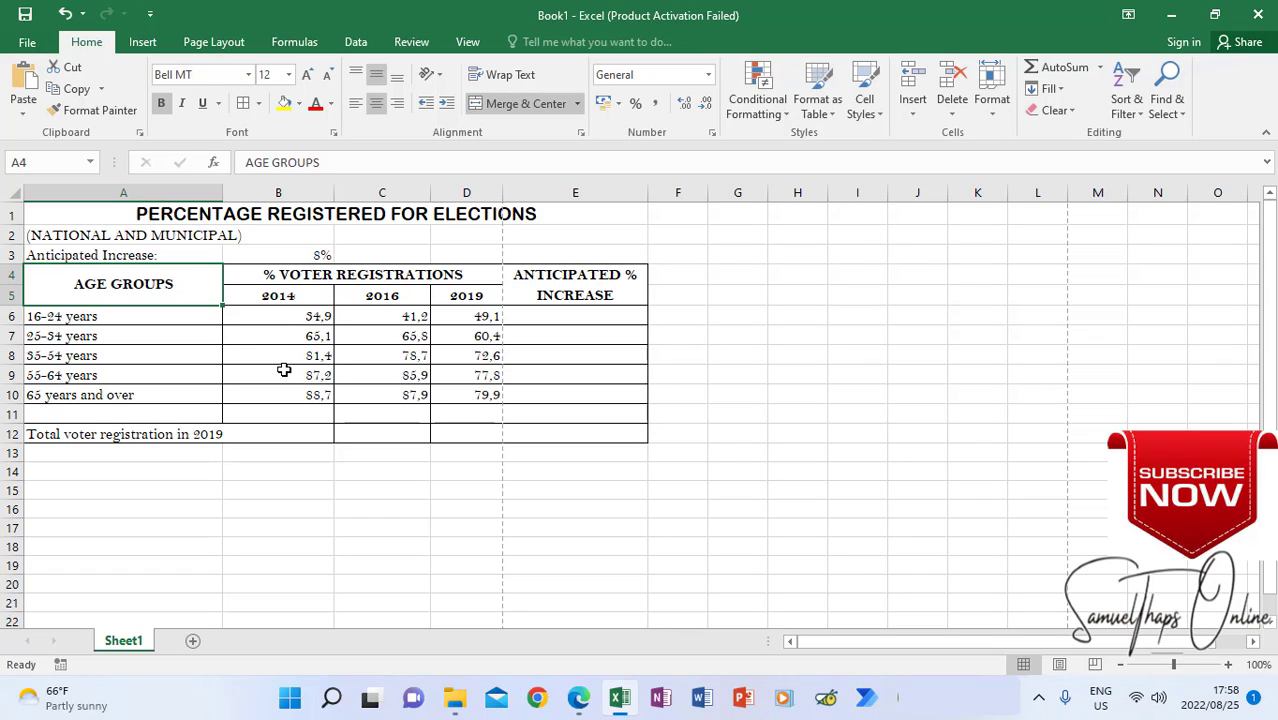
mouse_move(590, 700)
left_click(490, 637)
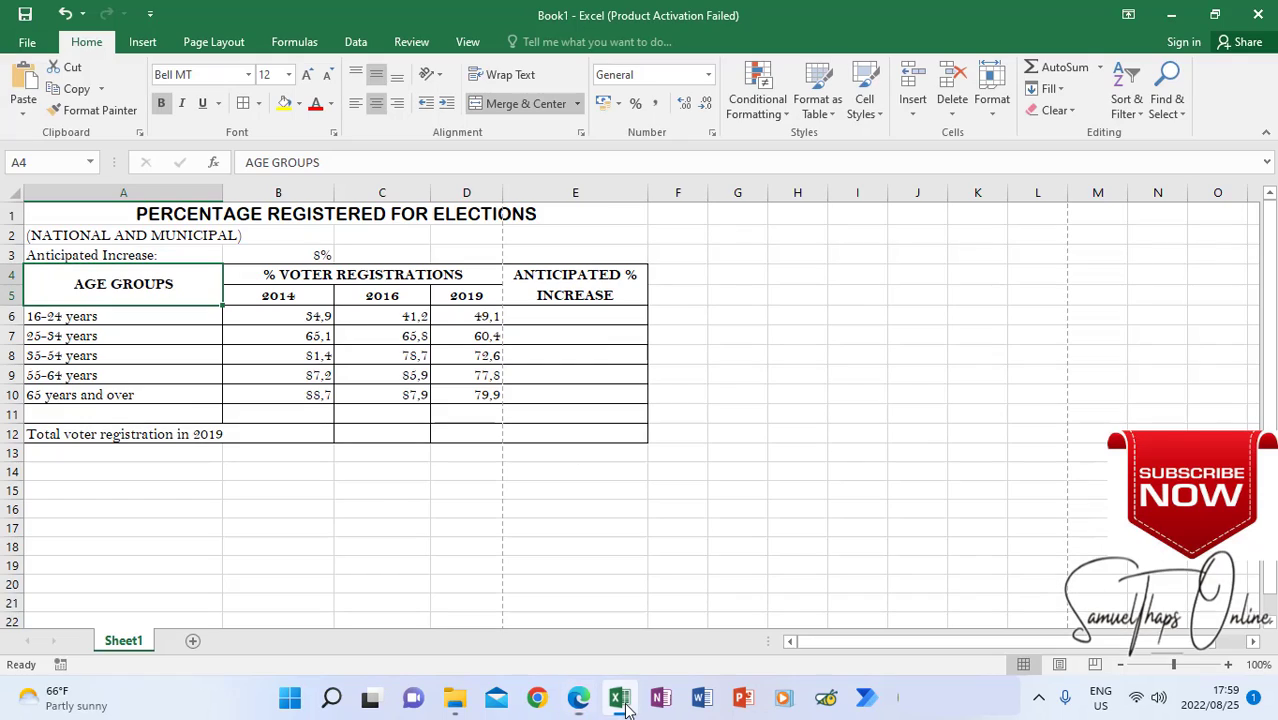
Back in Excel, set the page orientation to Landscape from Page Layout.
left_click(619, 697)
left_click(211, 40)
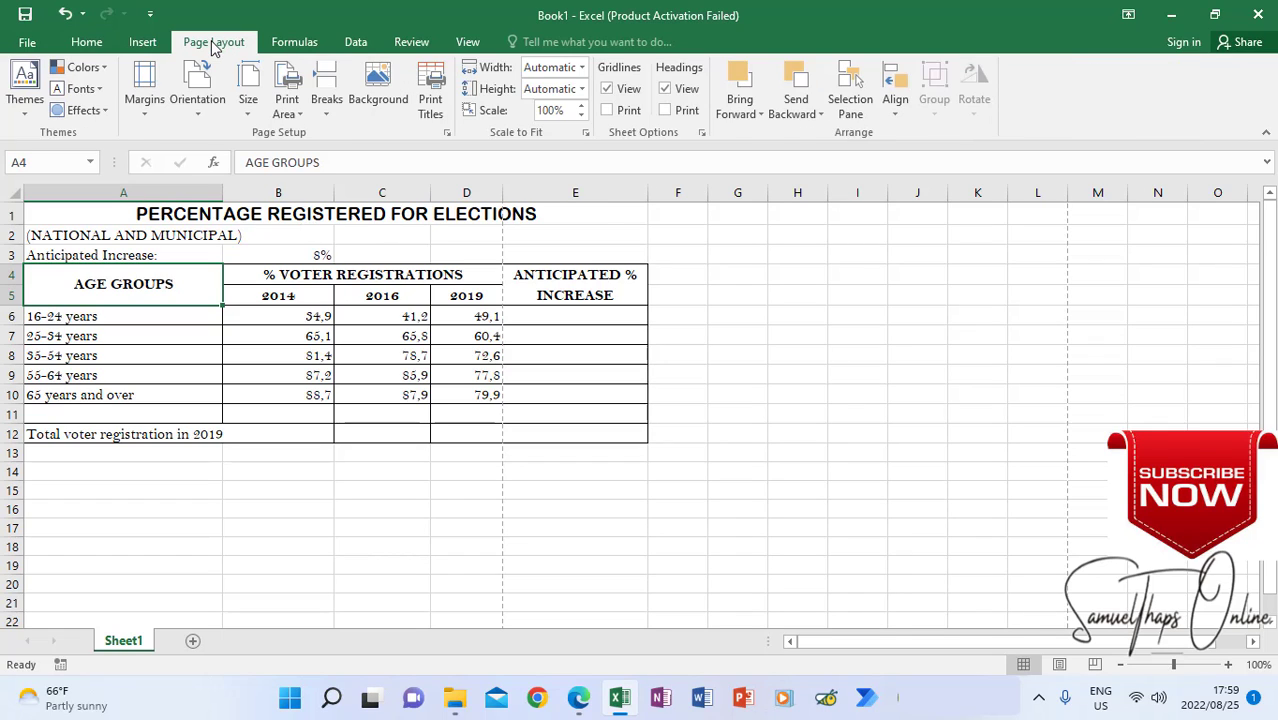
left_click(197, 105)
left_click(216, 182)
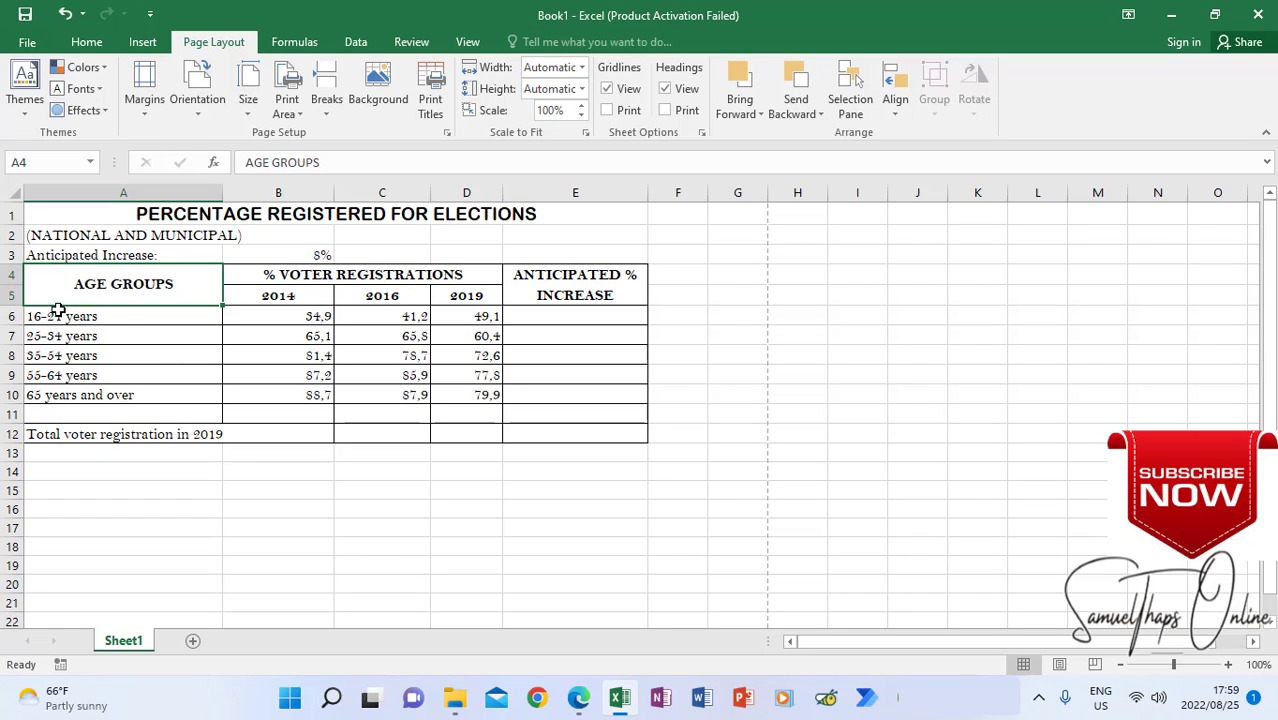
Check the landscape print preview against the exam paper, then return to the worksheet.
left_click(26, 44)
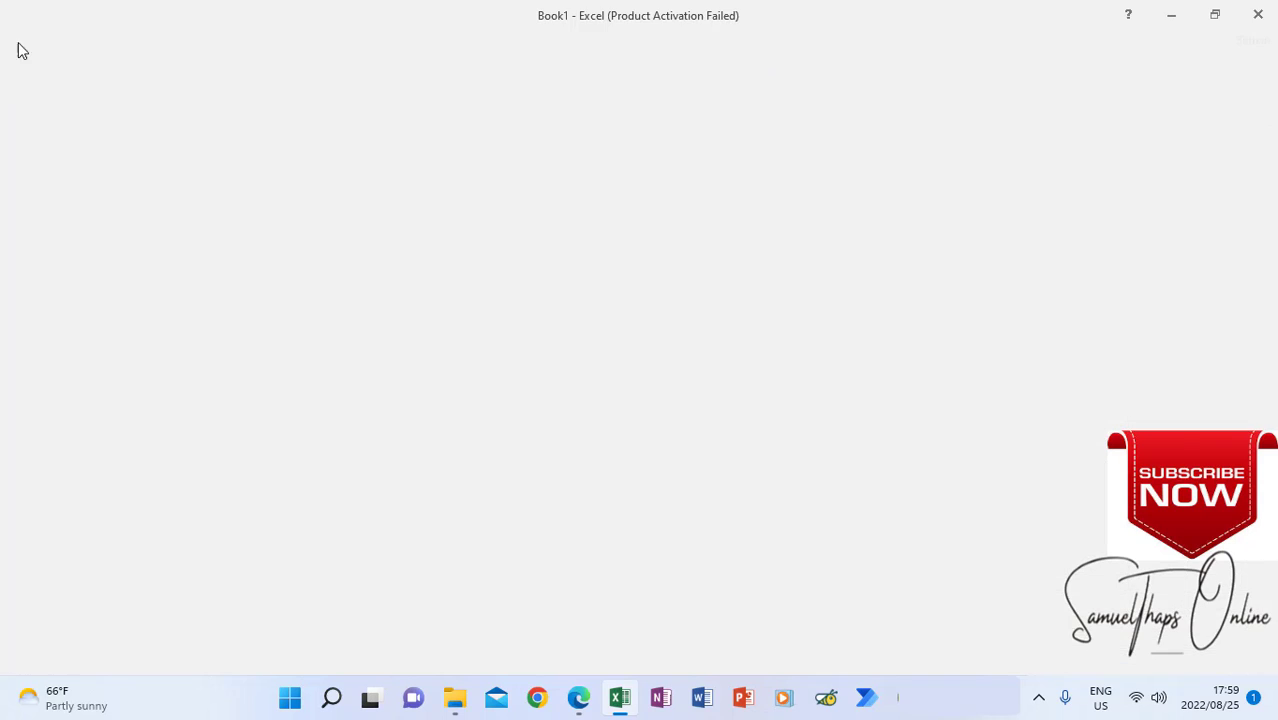
left_click(44, 266)
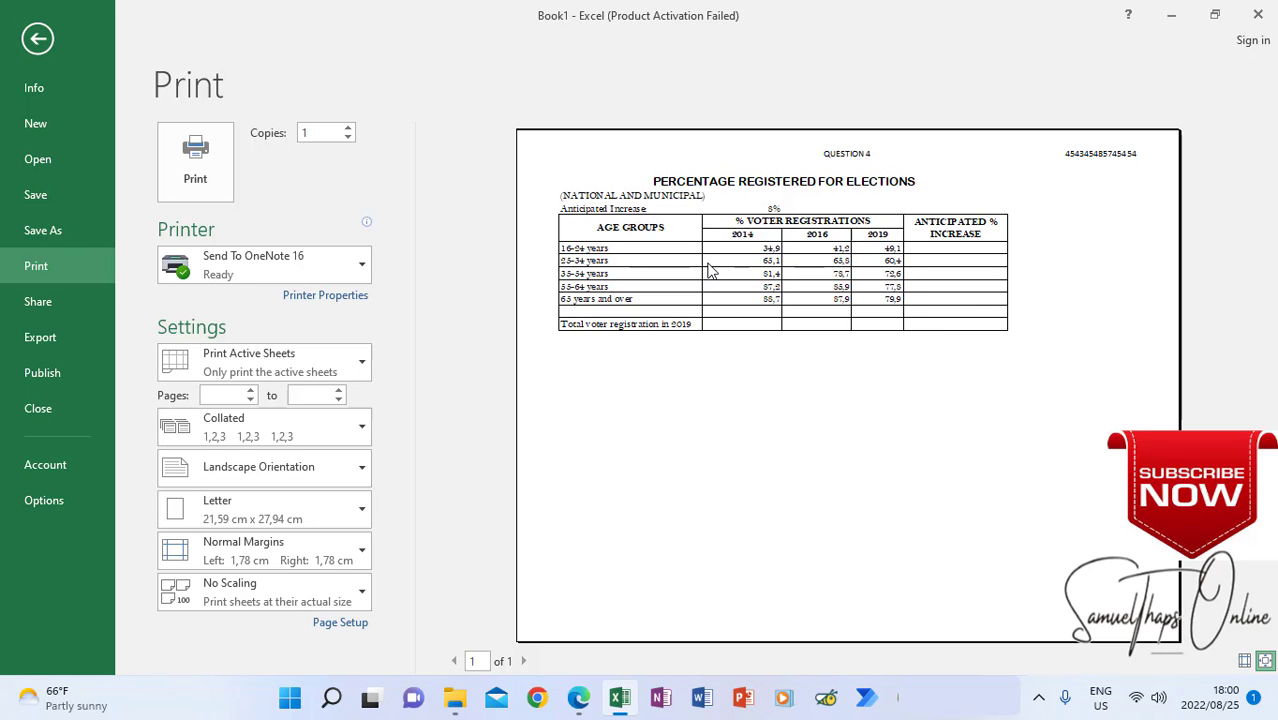
left_click(580, 700)
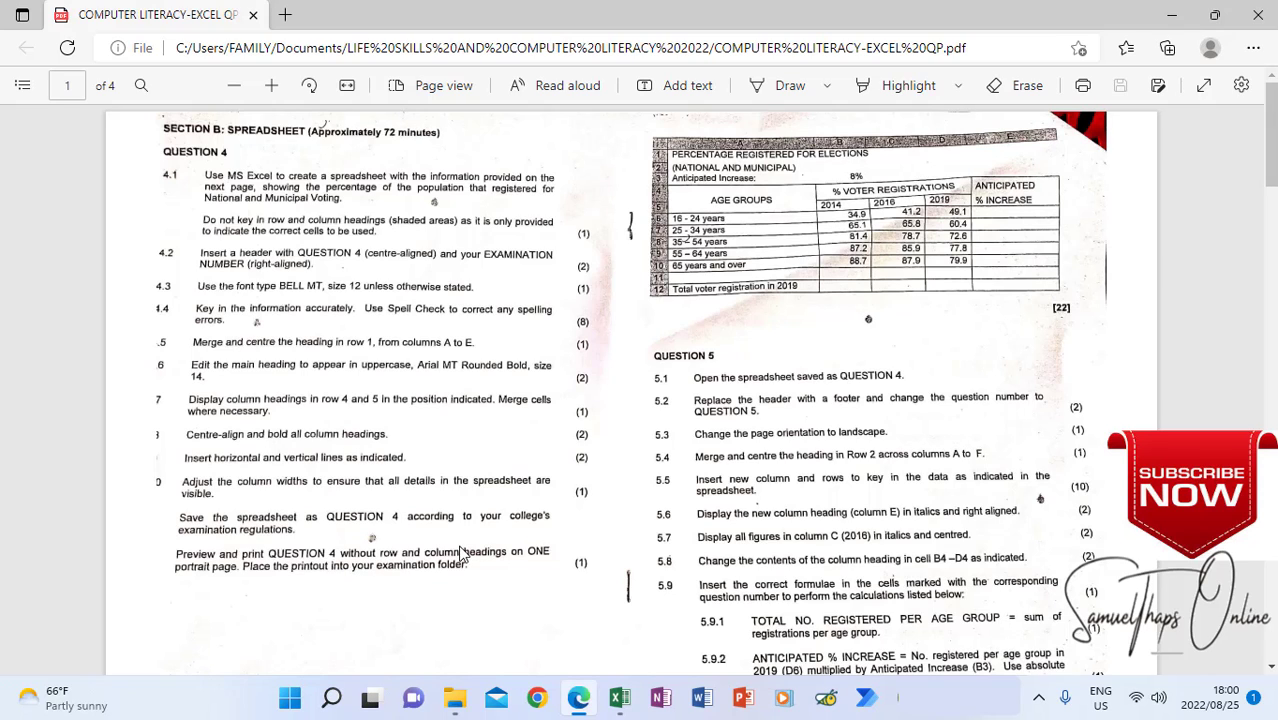
left_click(619, 697)
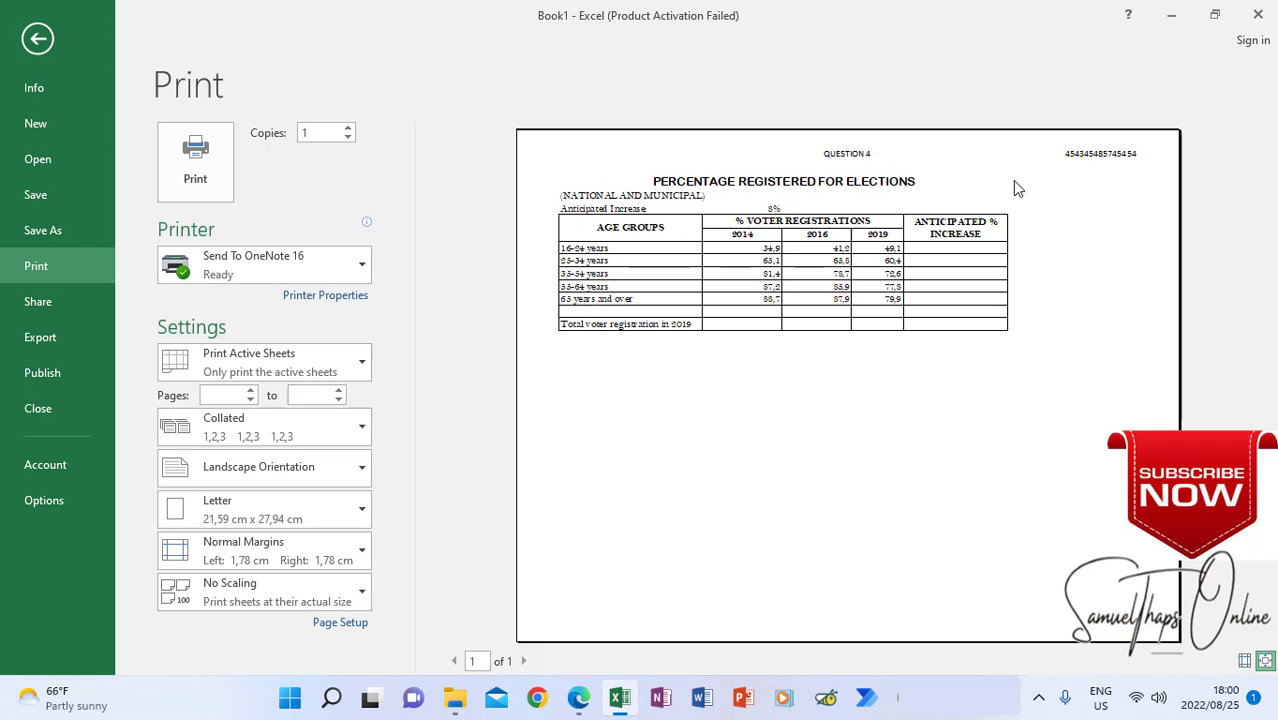
left_click(37, 39)
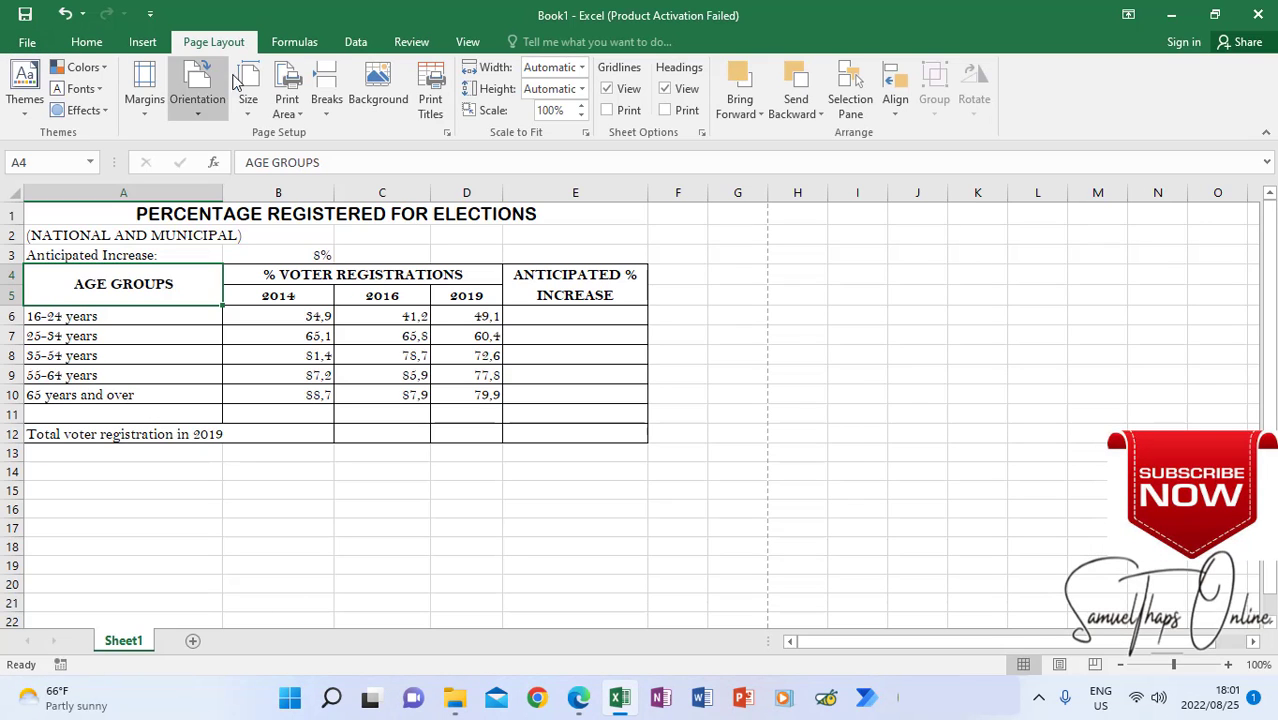
Switch the page orientation from Landscape to Portrait.
left_click(203, 116)
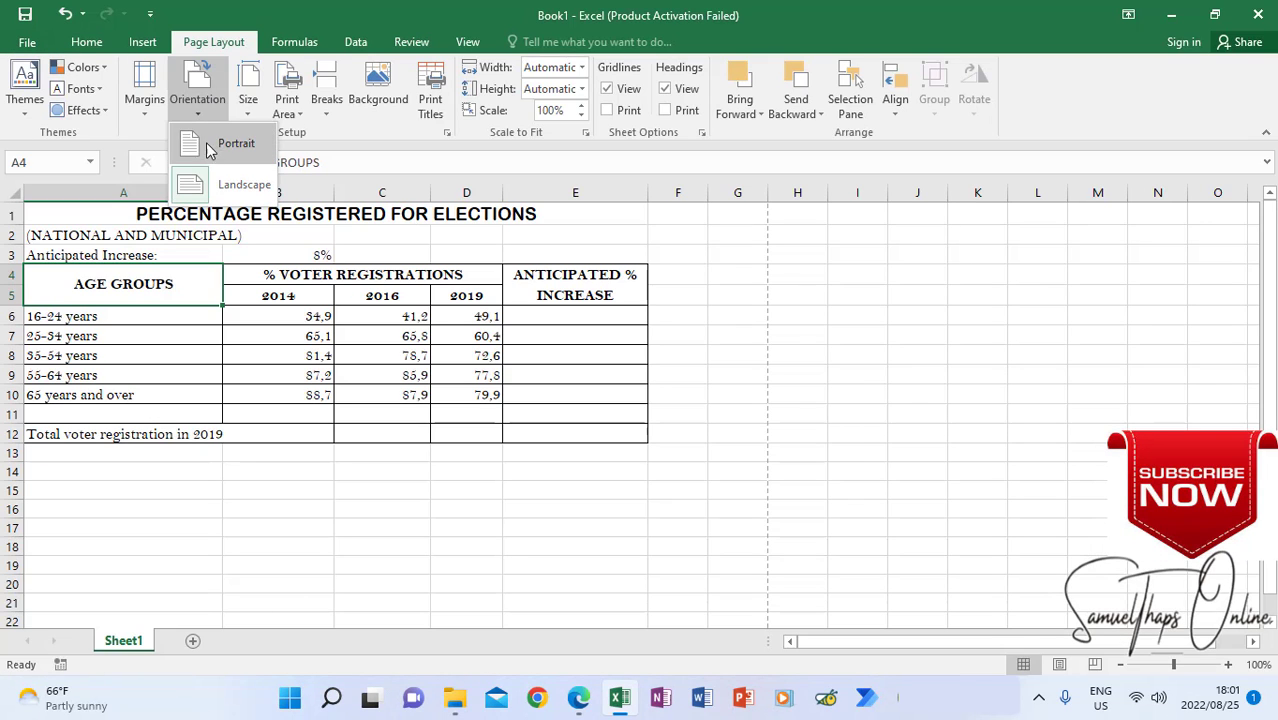
left_click(212, 145)
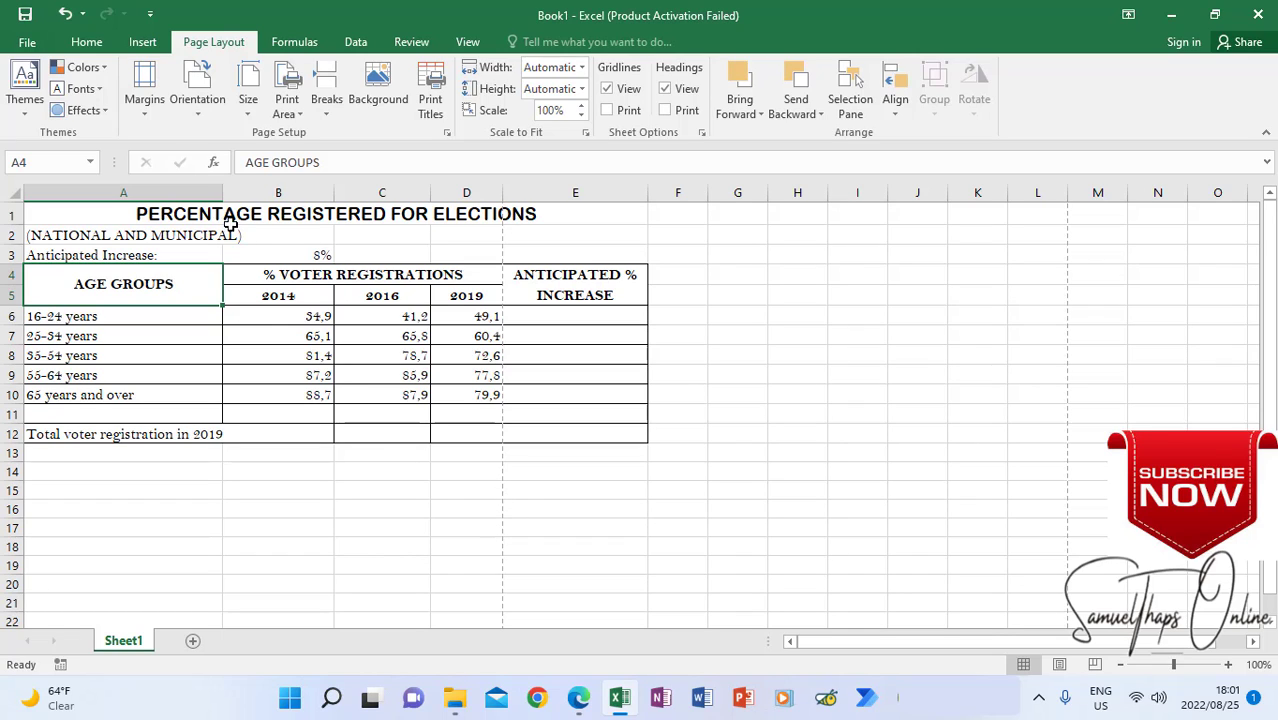
Narrow columns A, E, D and B (B to 10,71), nudging D slightly wider to fit.
left_click_drag(224, 199, 197, 210)
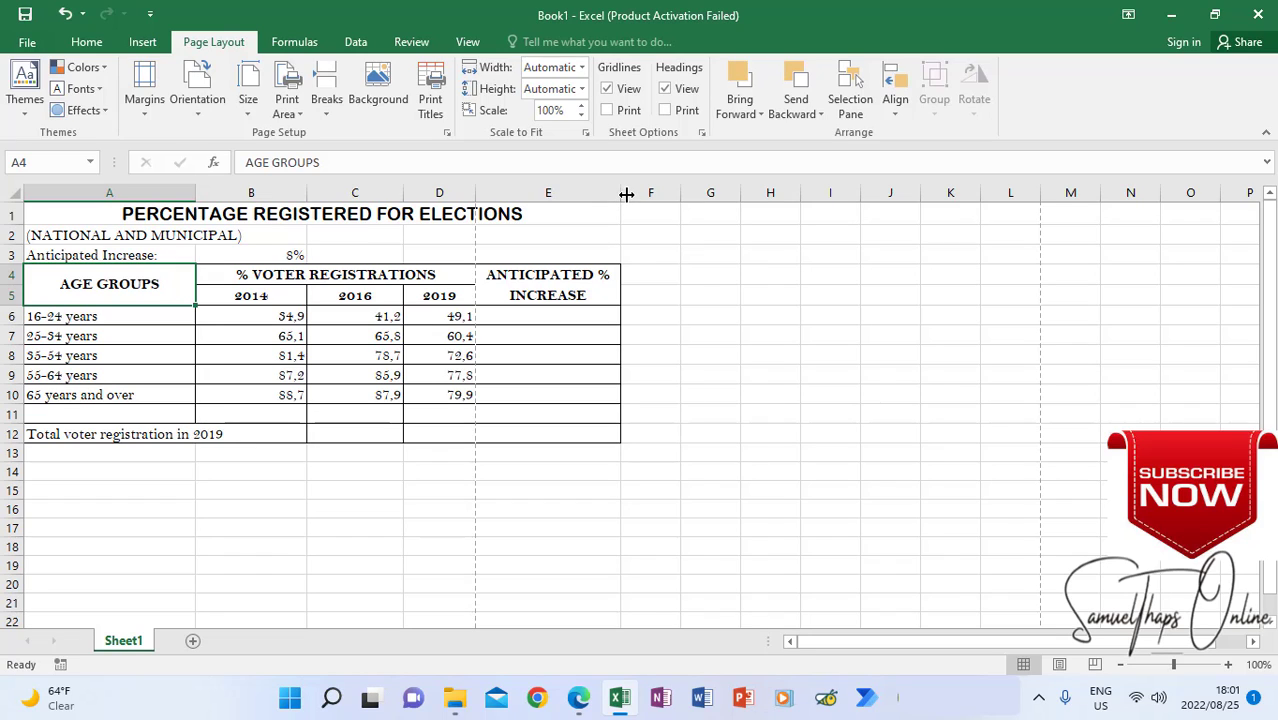
left_click_drag(626, 194, 615, 195)
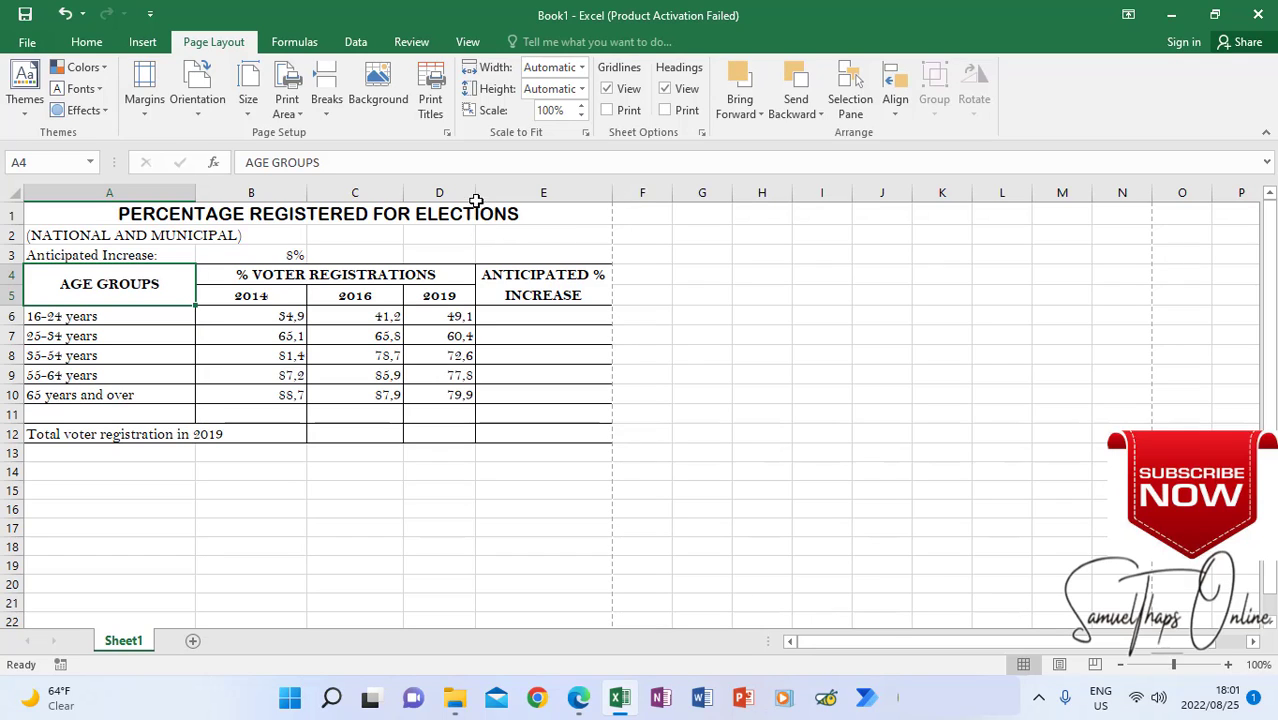
left_click_drag(477, 194, 286, 199)
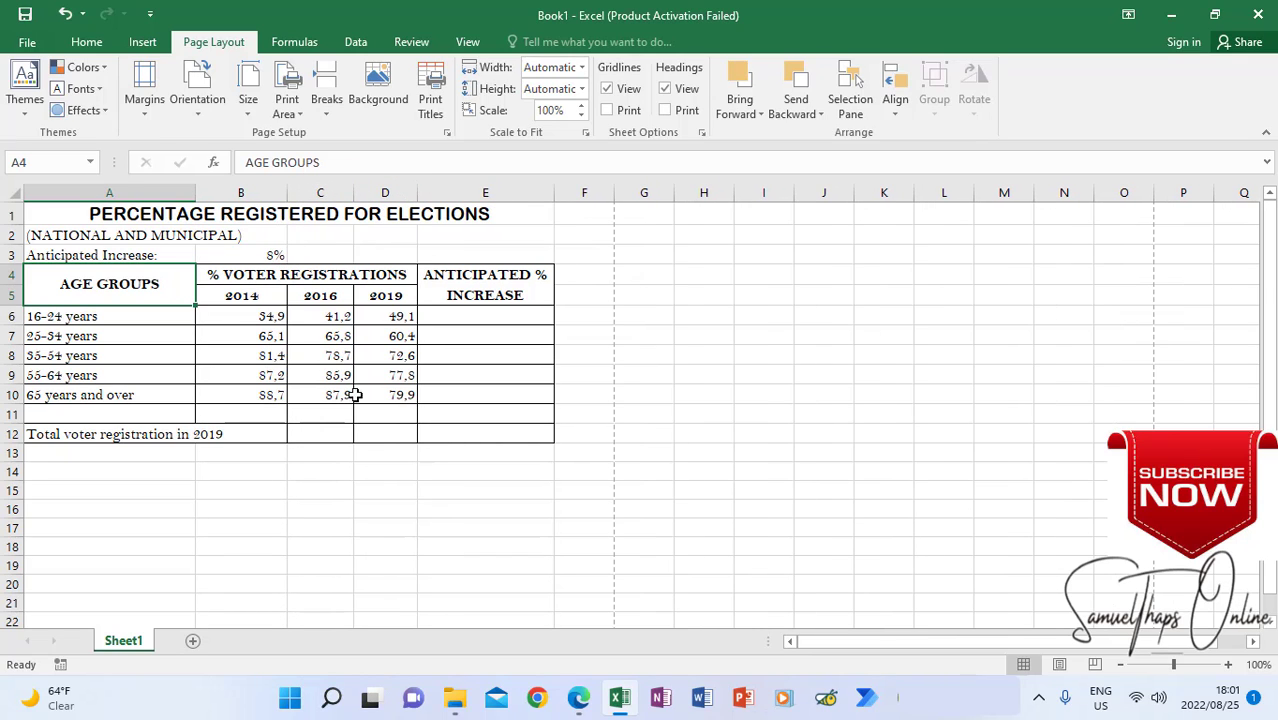
left_click(388, 495)
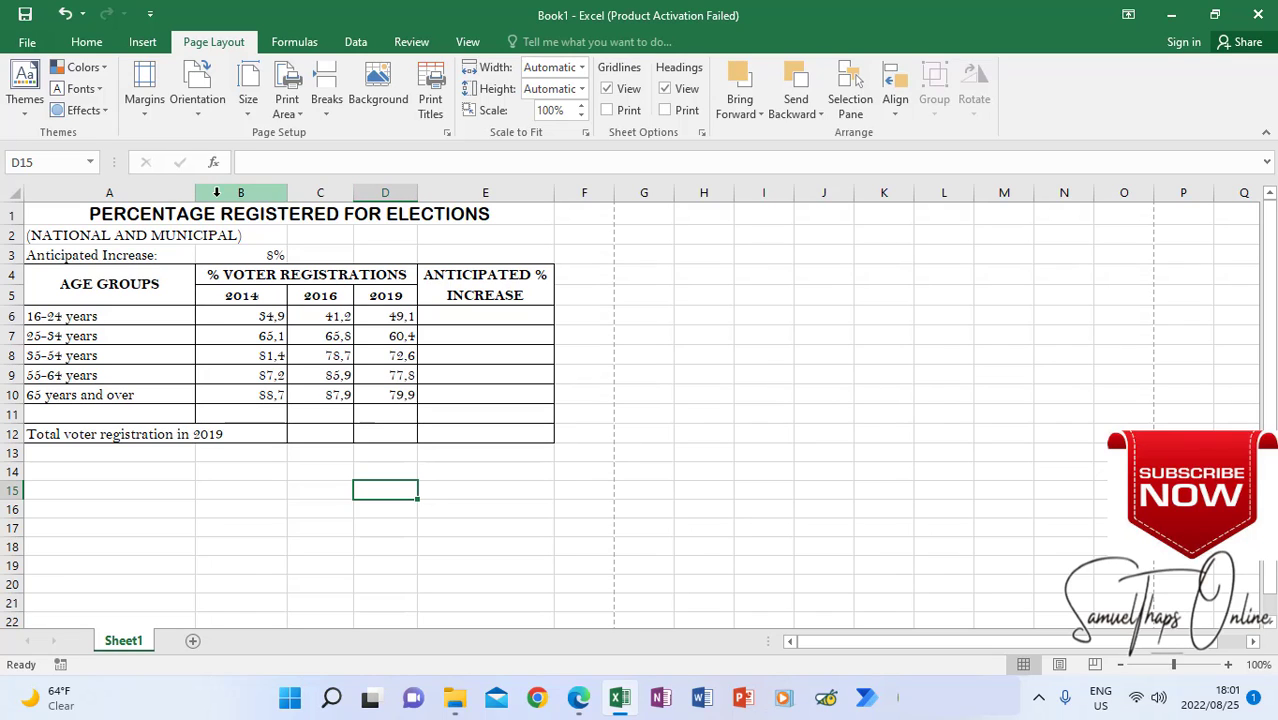
left_click_drag(285, 195, 269, 201)
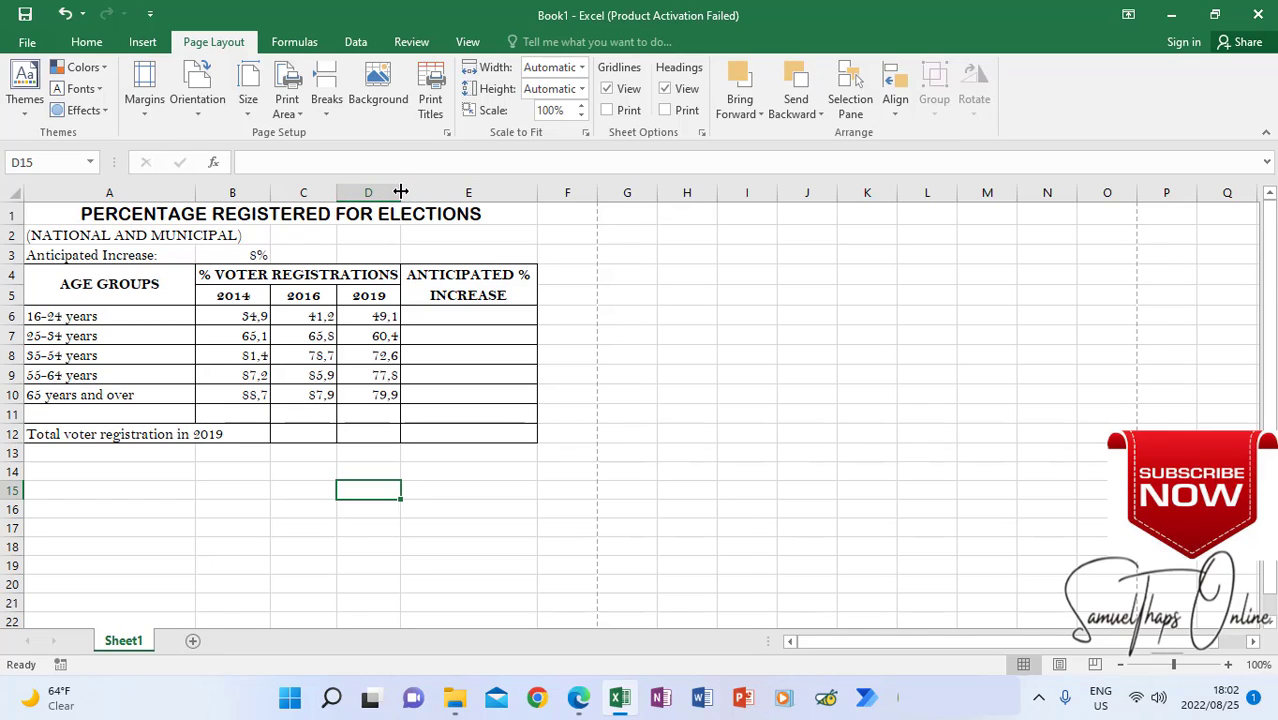
left_click_drag(400, 191, 393, 199)
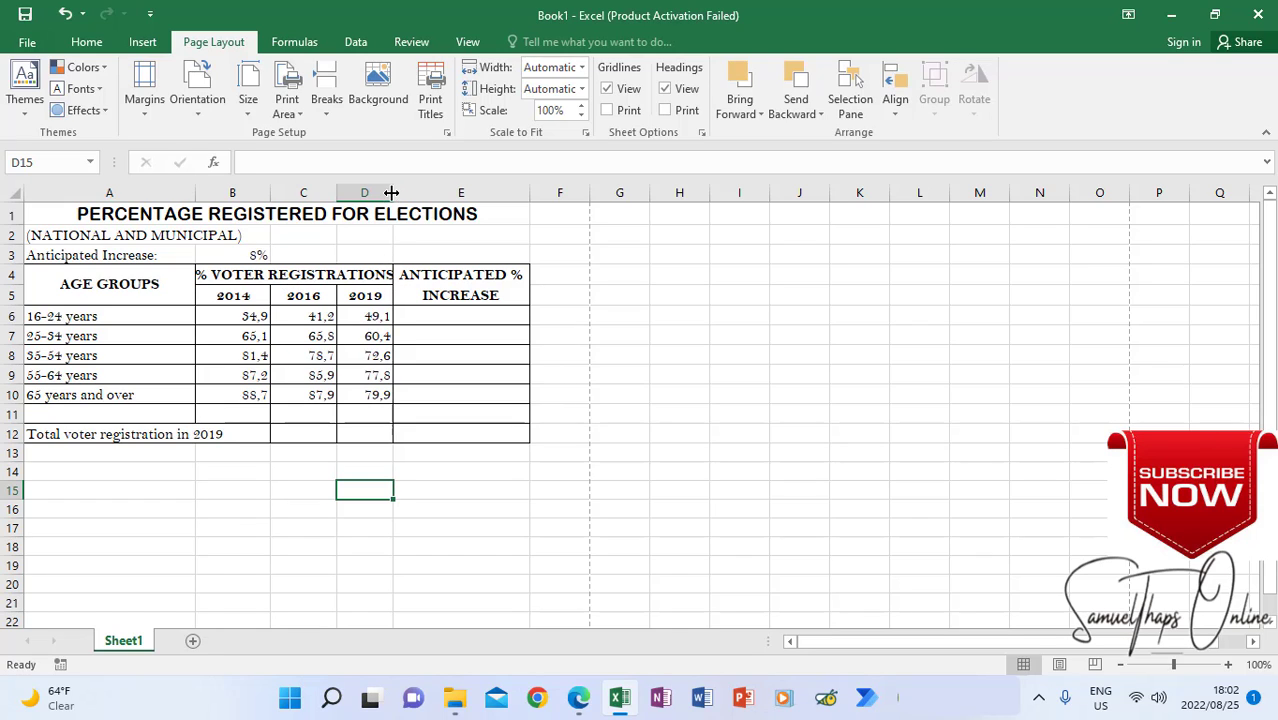
left_click_drag(391, 192, 412, 193)
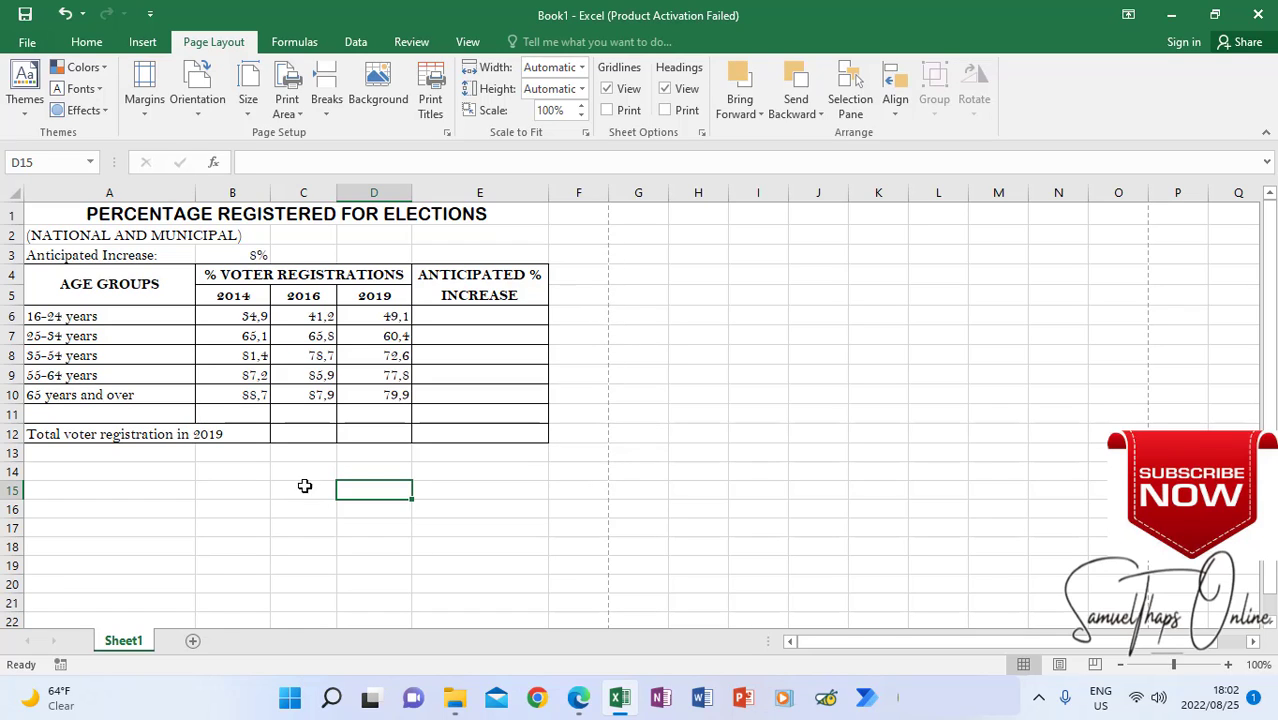
left_click(267, 507)
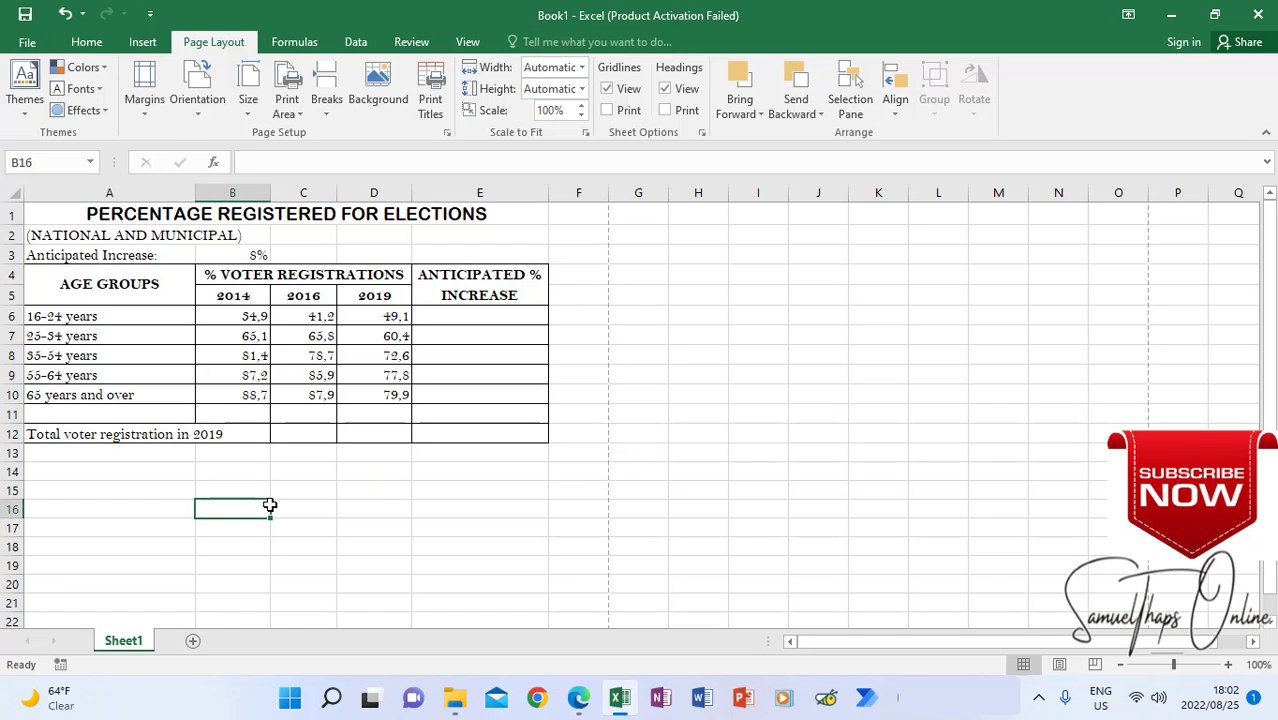
left_click(29, 45)
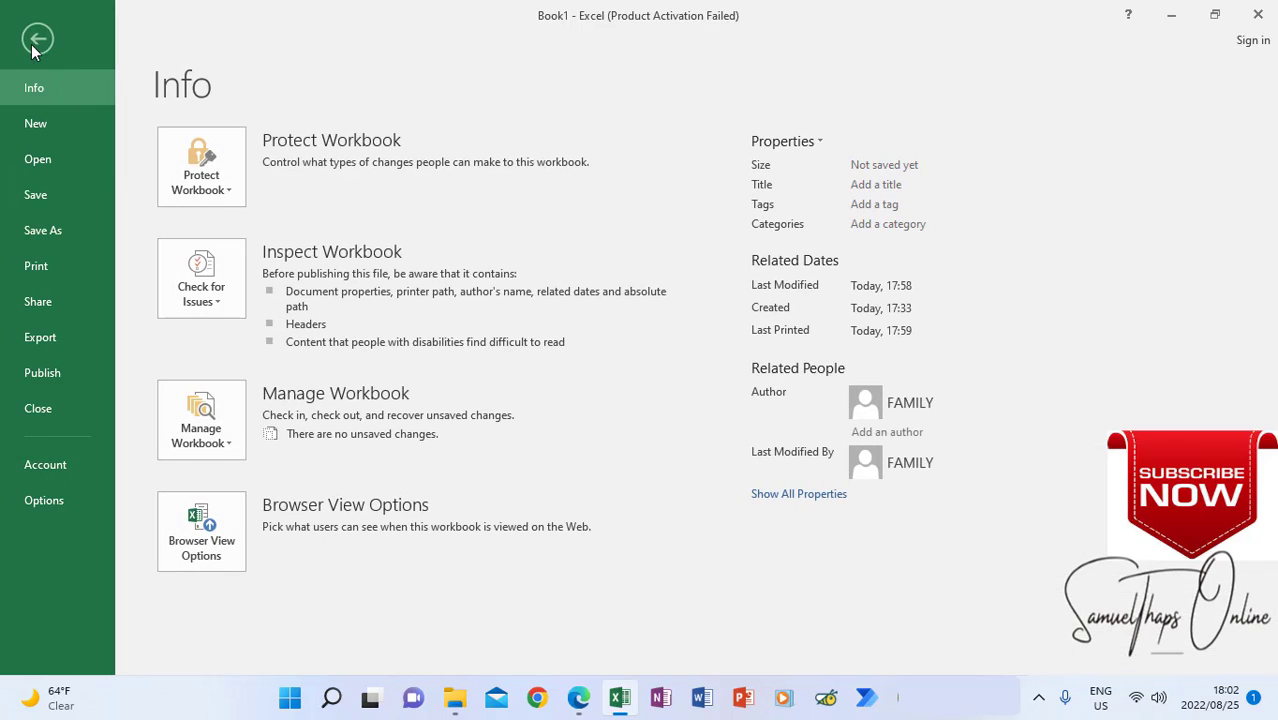
left_click(38, 271)
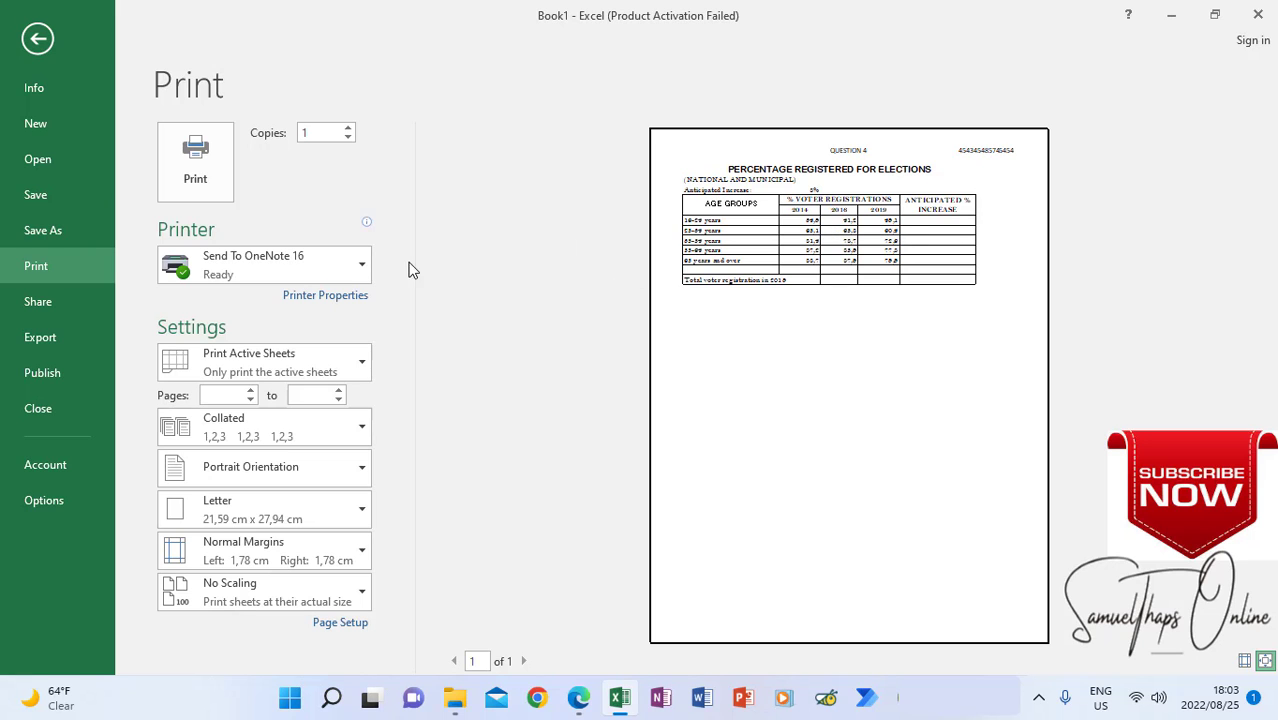
left_click(40, 45)
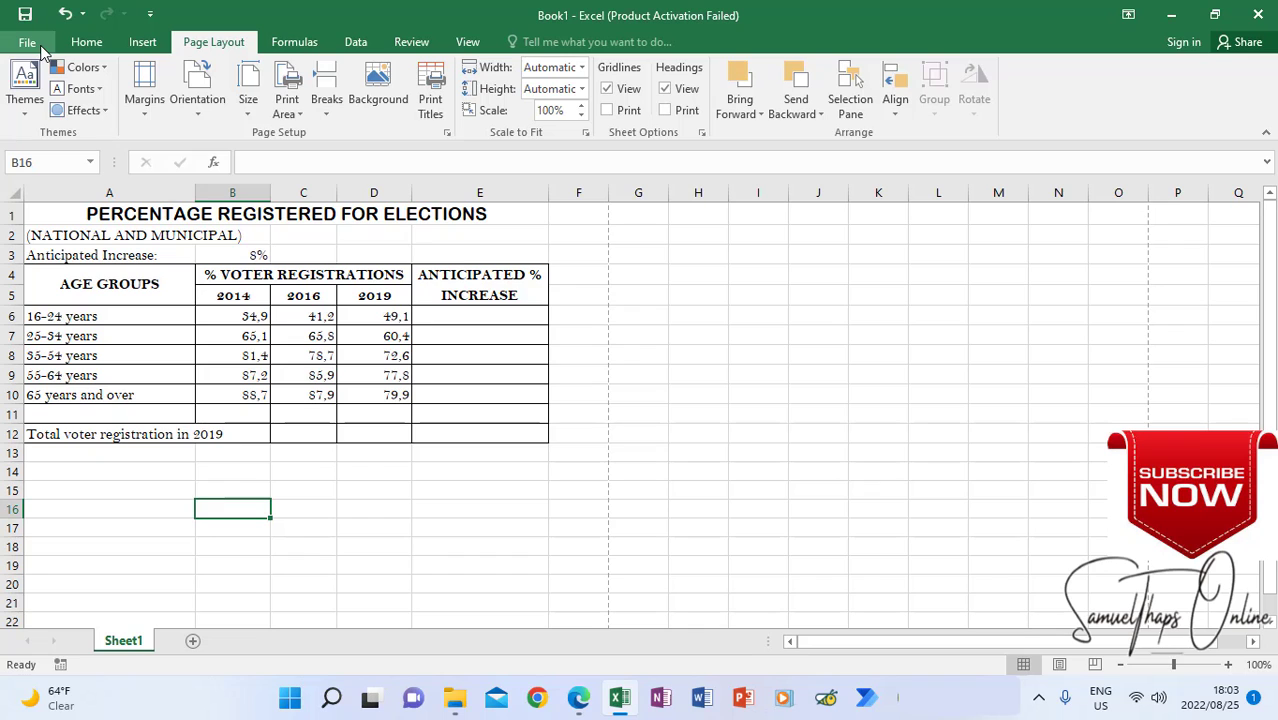
left_click(579, 698)
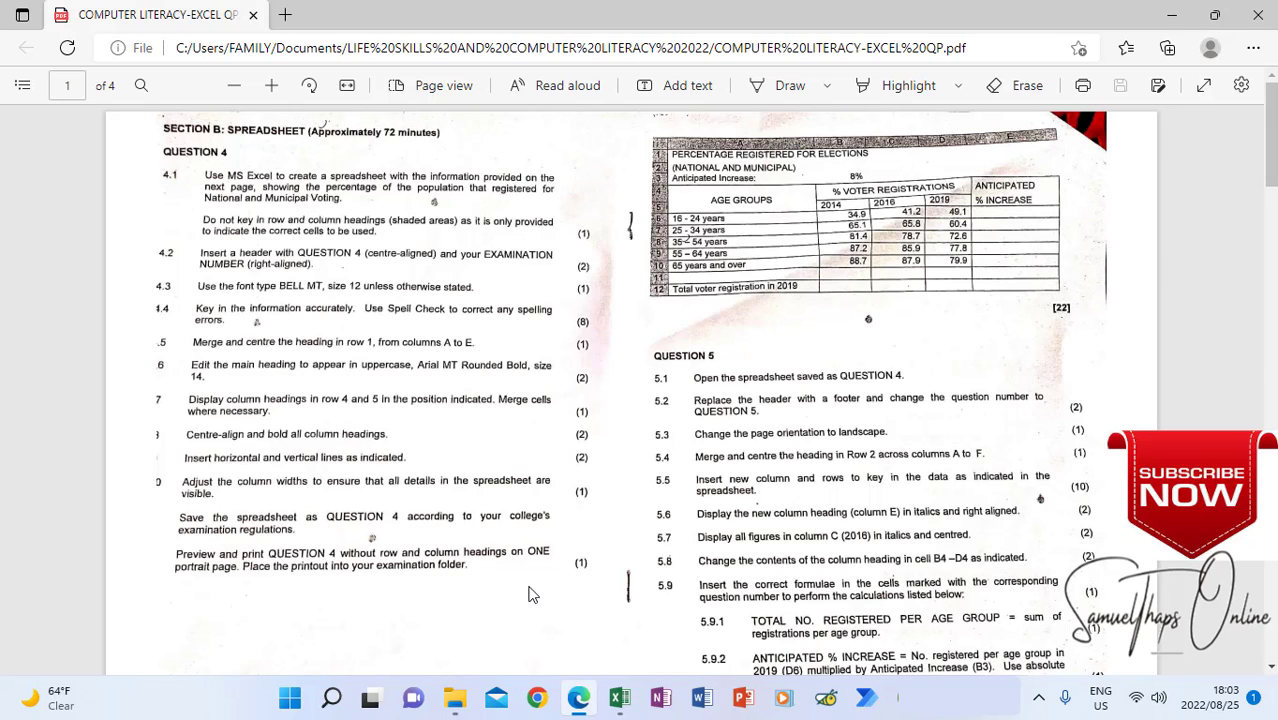
left_click(621, 698)
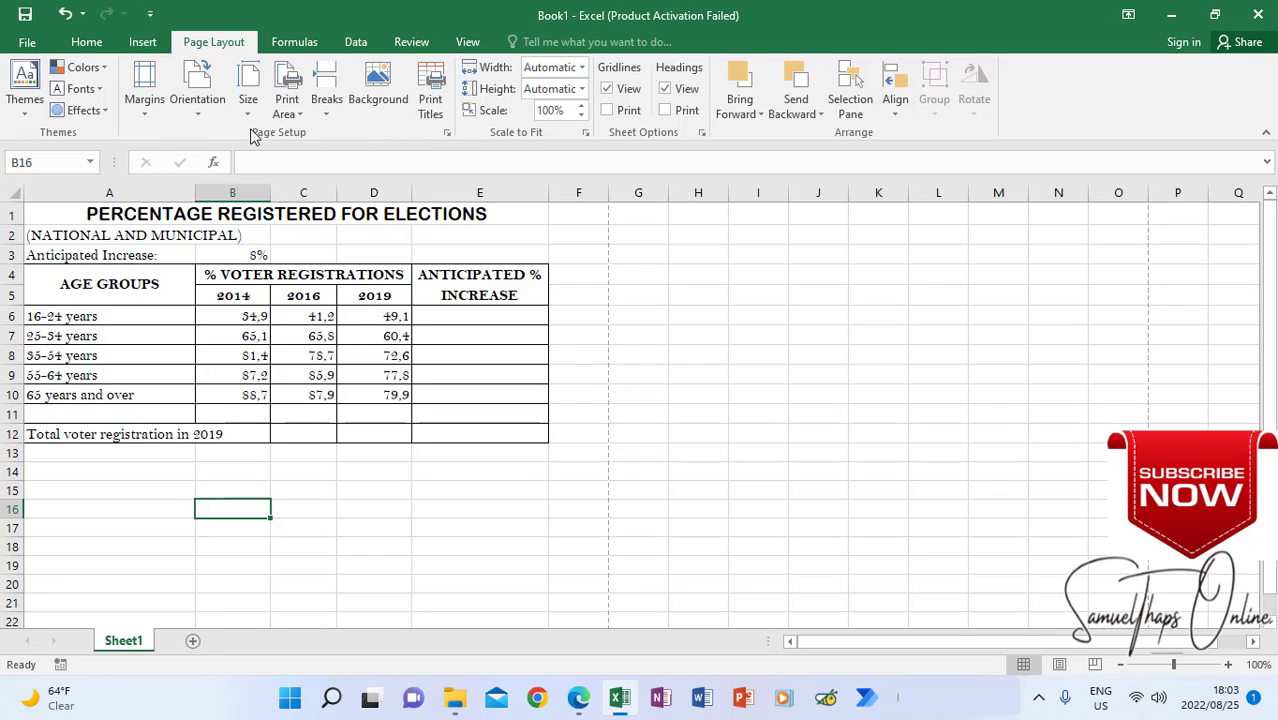
In Page Setup's Sheet tab, tick Row and column headings and confirm.
left_click(447, 136)
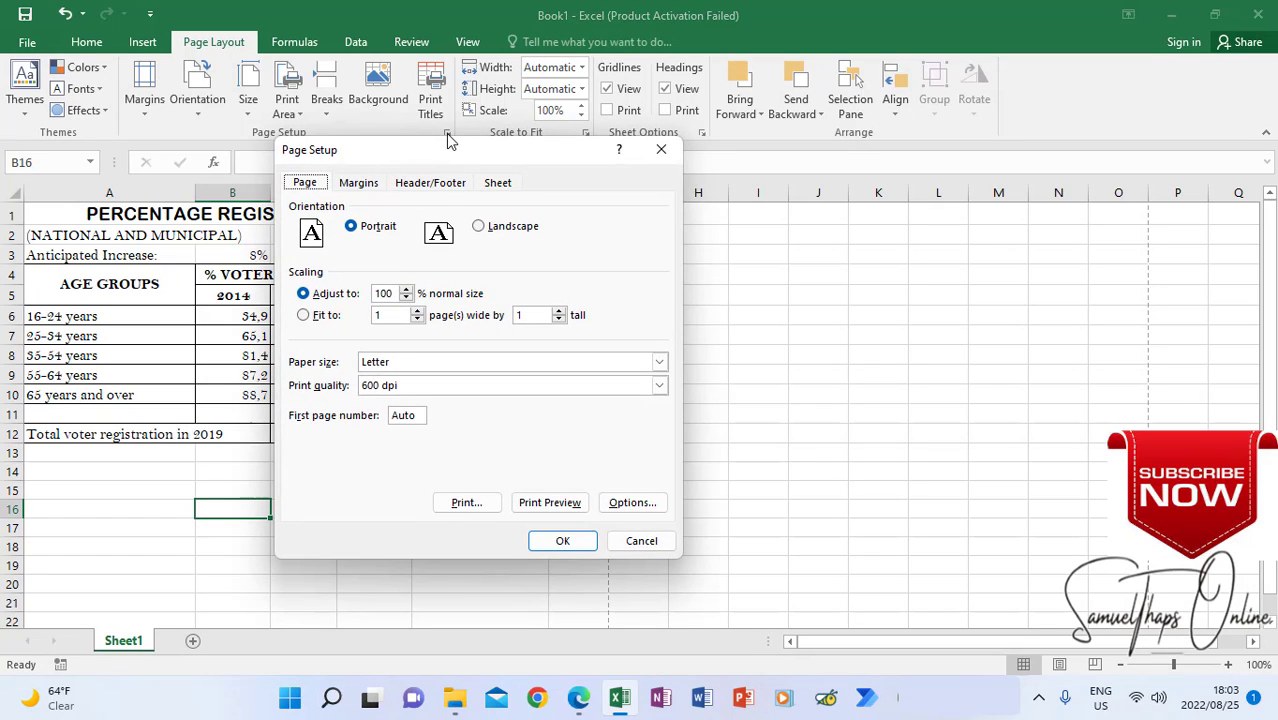
left_click(497, 184)
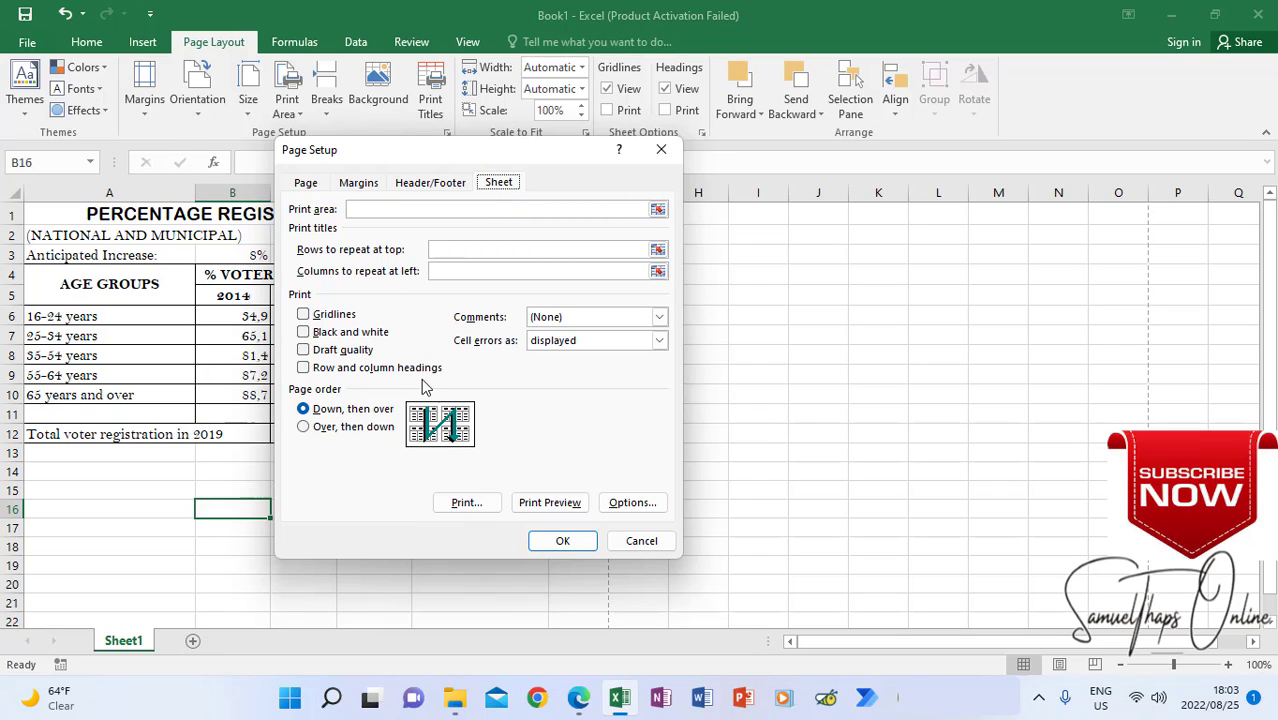
left_click(305, 370)
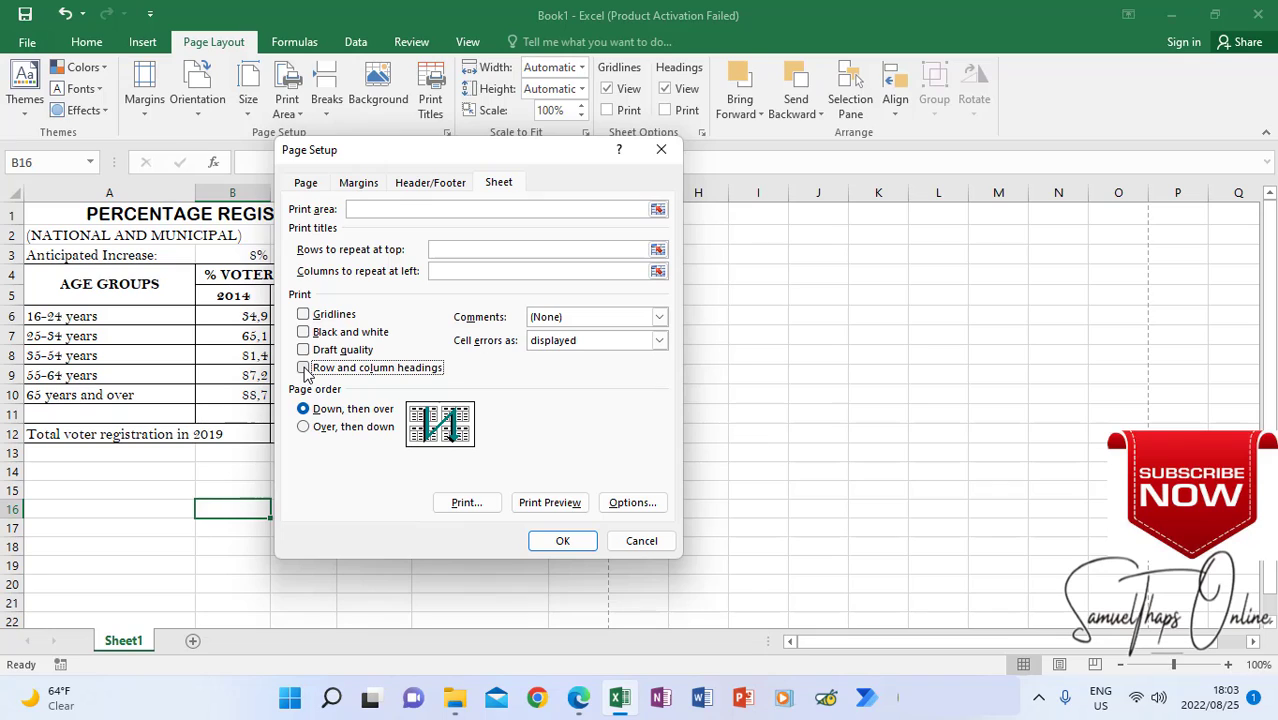
left_click(304, 368)
left_click(569, 543)
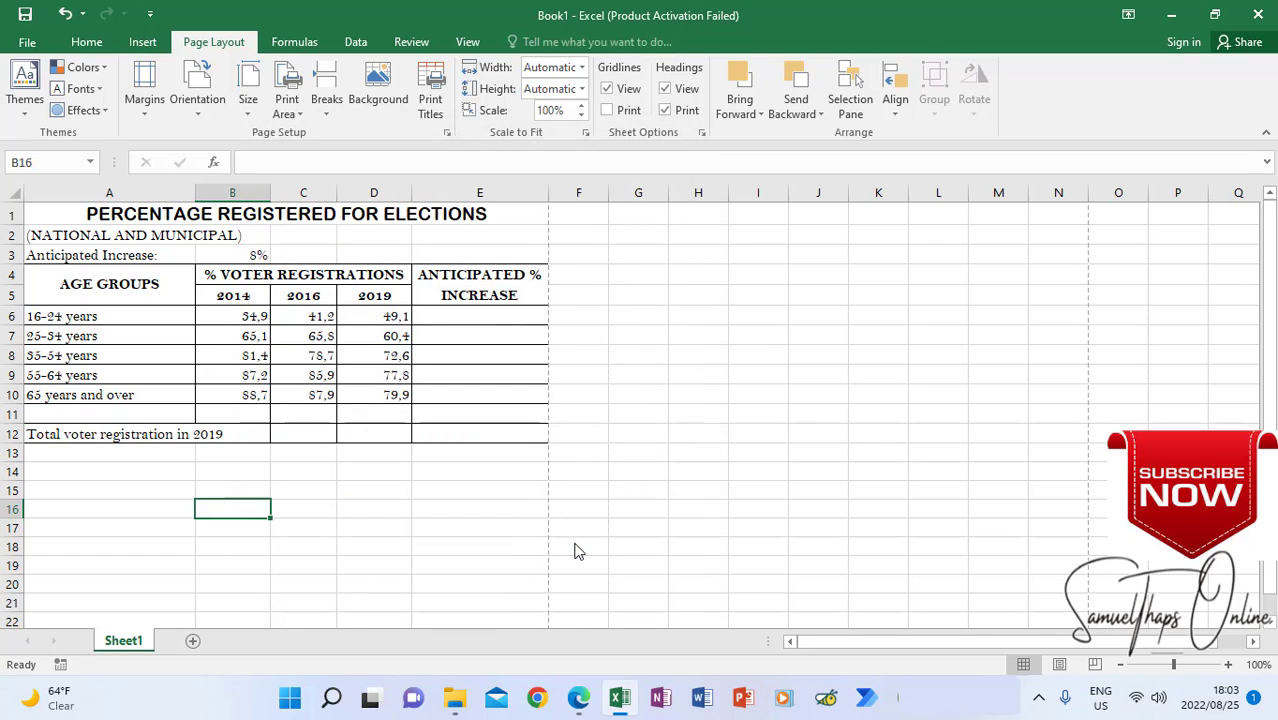
Preview the printout from File > Print, then go back to the worksheet.
left_click(28, 44)
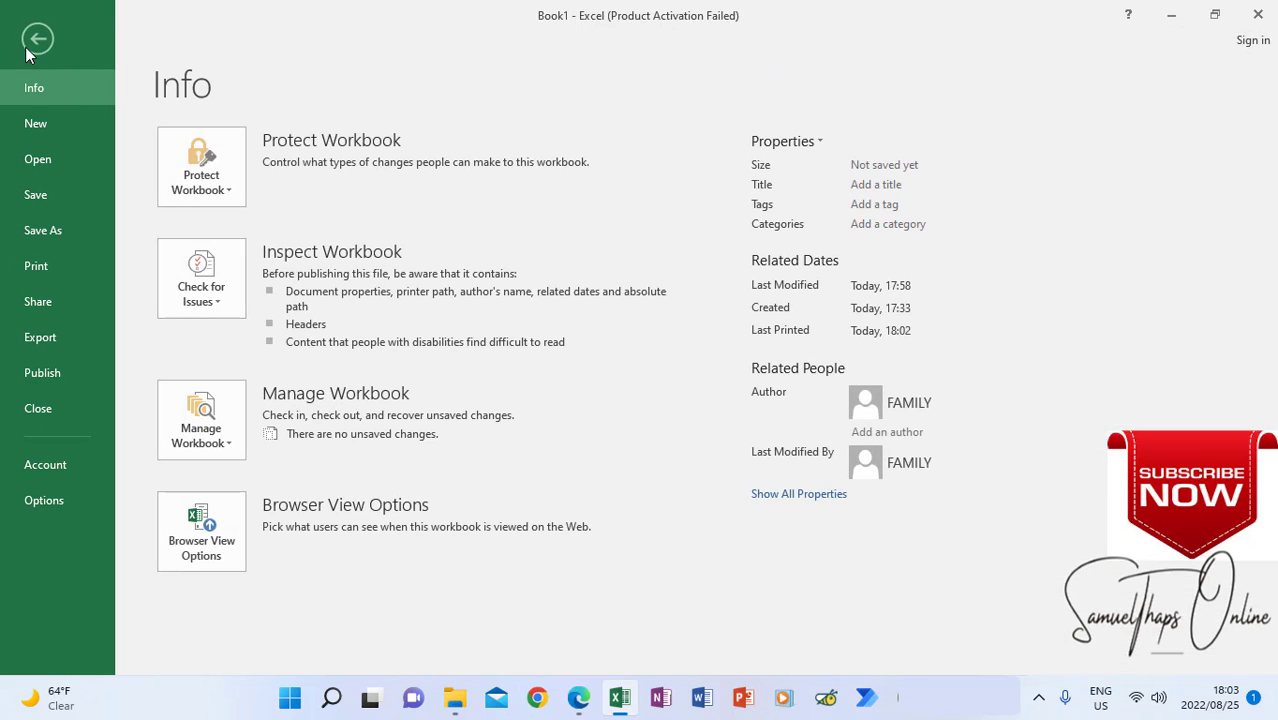
left_click(21, 268)
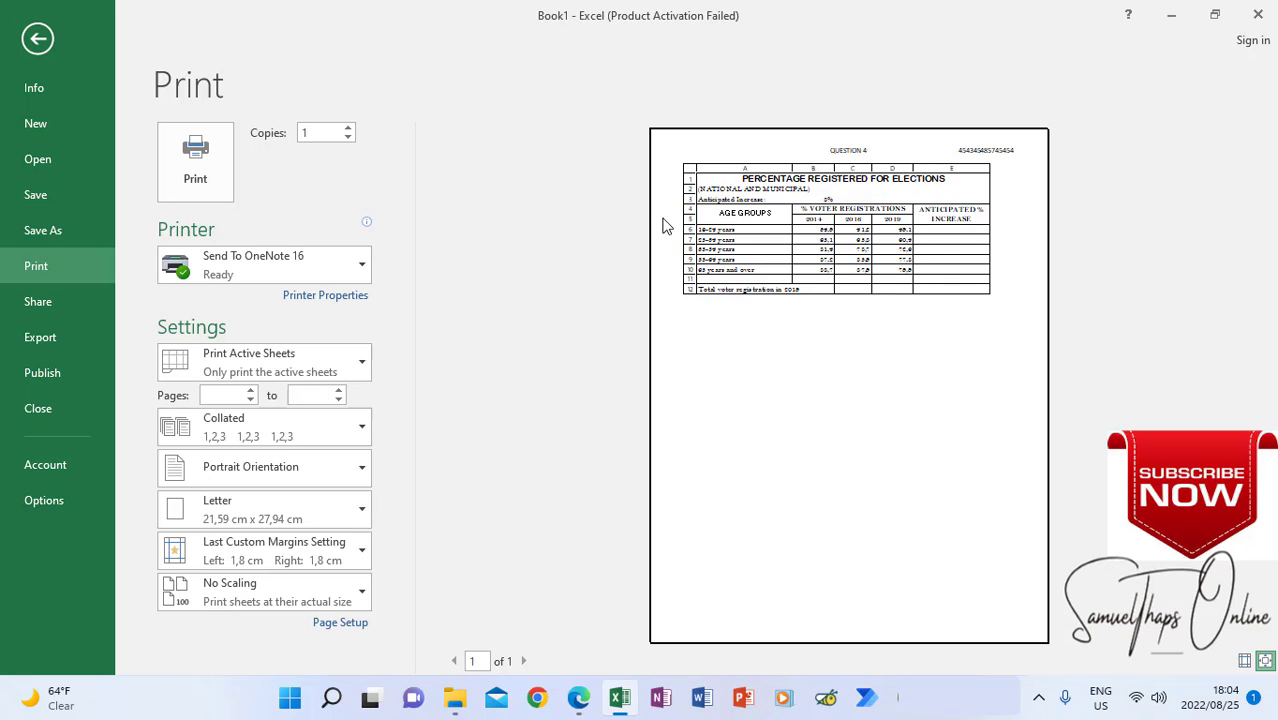
left_click(38, 40)
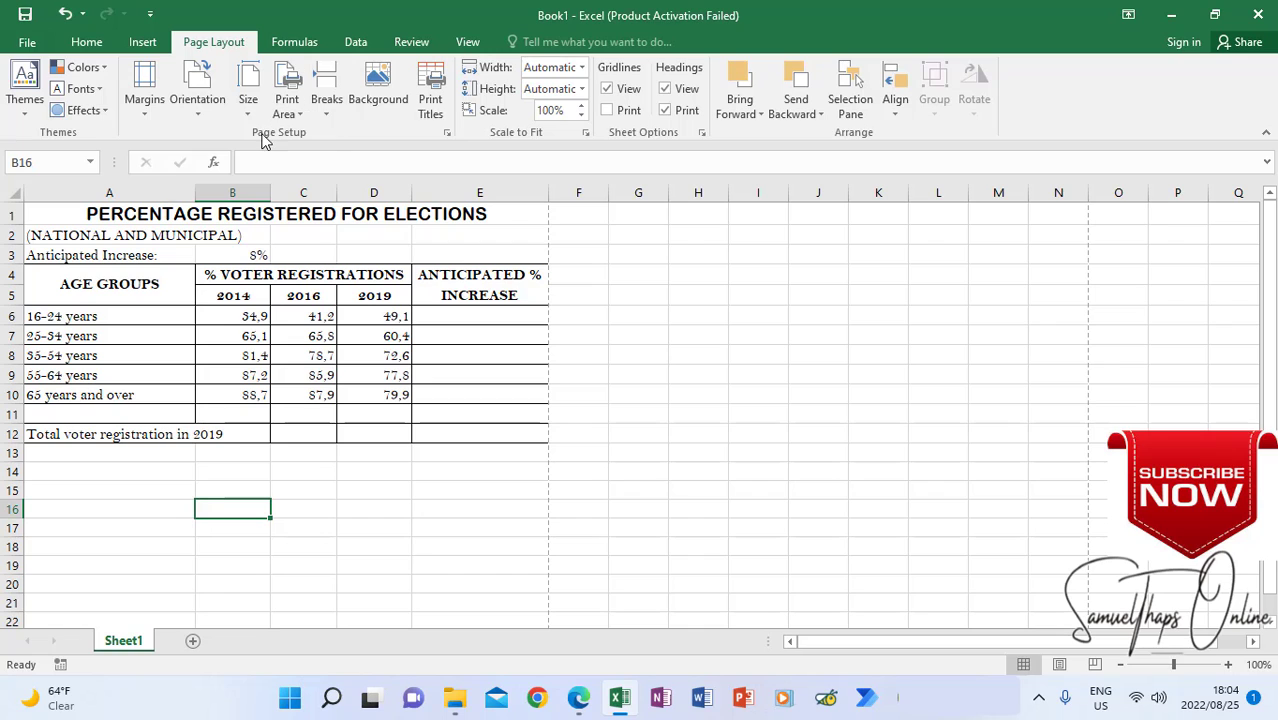
Untick Row and column headings in Page Setup's Sheet tab and confirm.
left_click(449, 135)
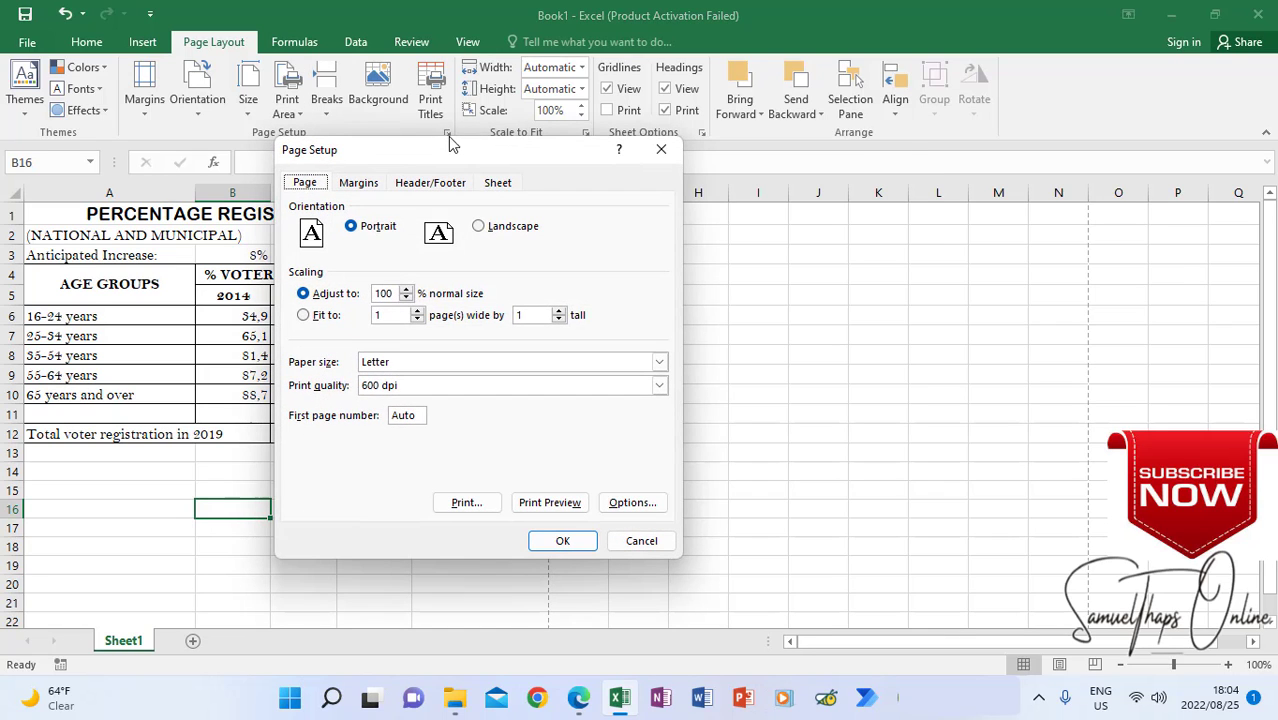
left_click(497, 183)
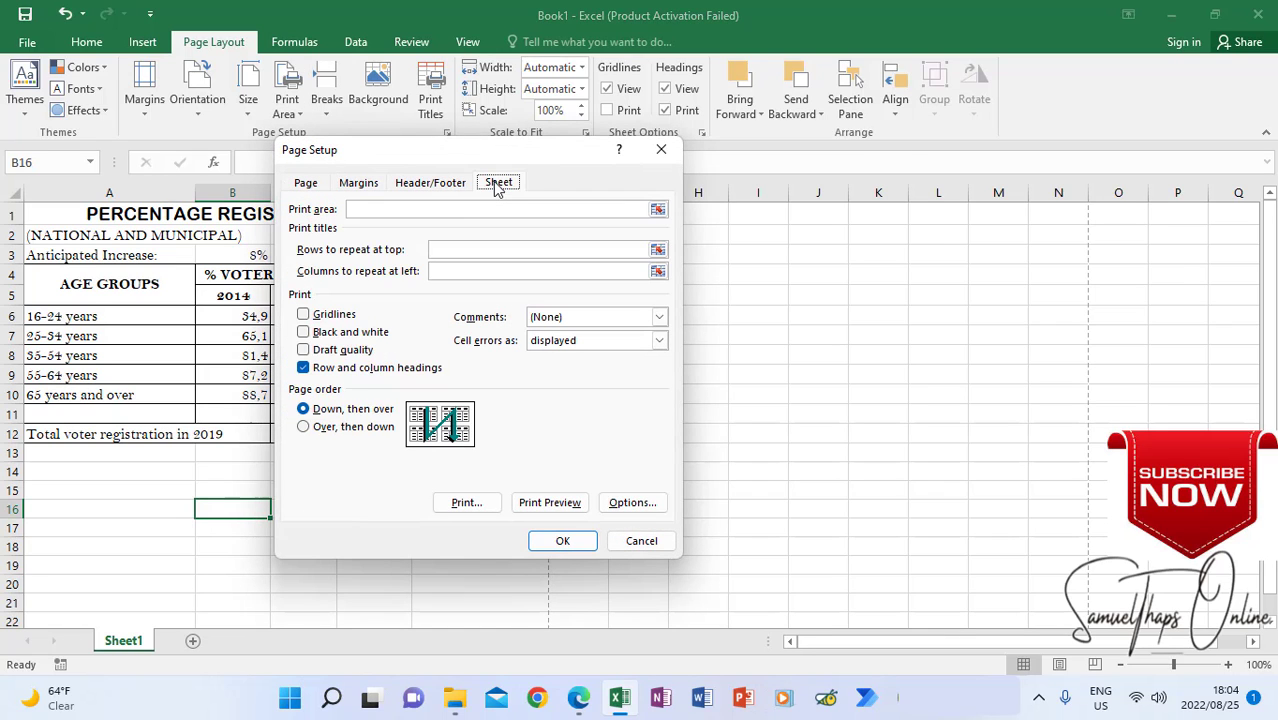
left_click(303, 368)
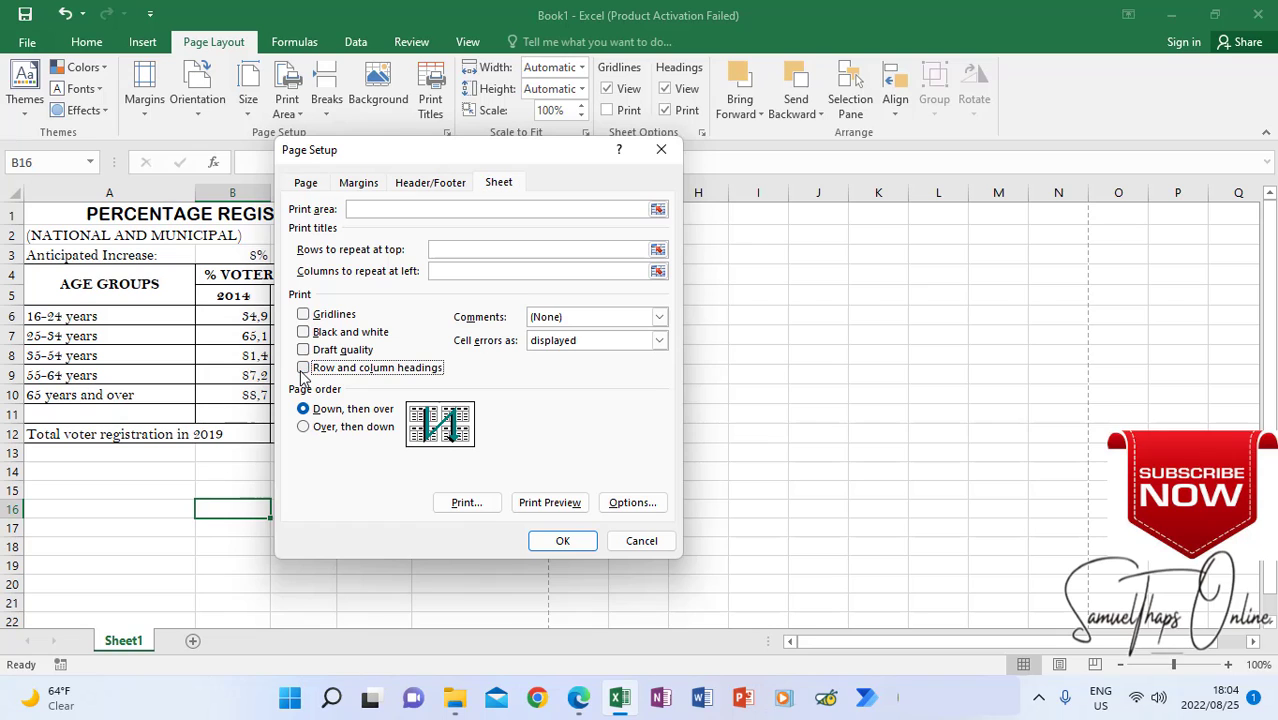
left_click(546, 541)
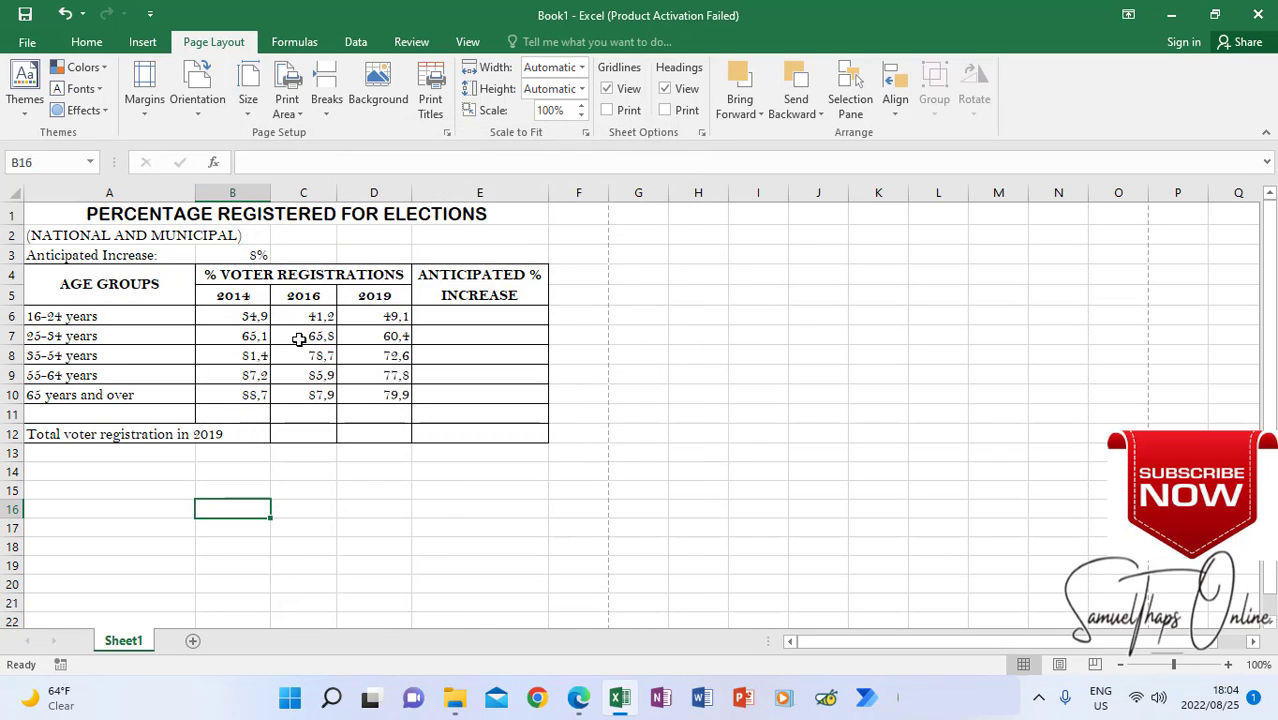
Check the portrait one-page print preview, then reopen the workbook's File Info view.
left_click(27, 46)
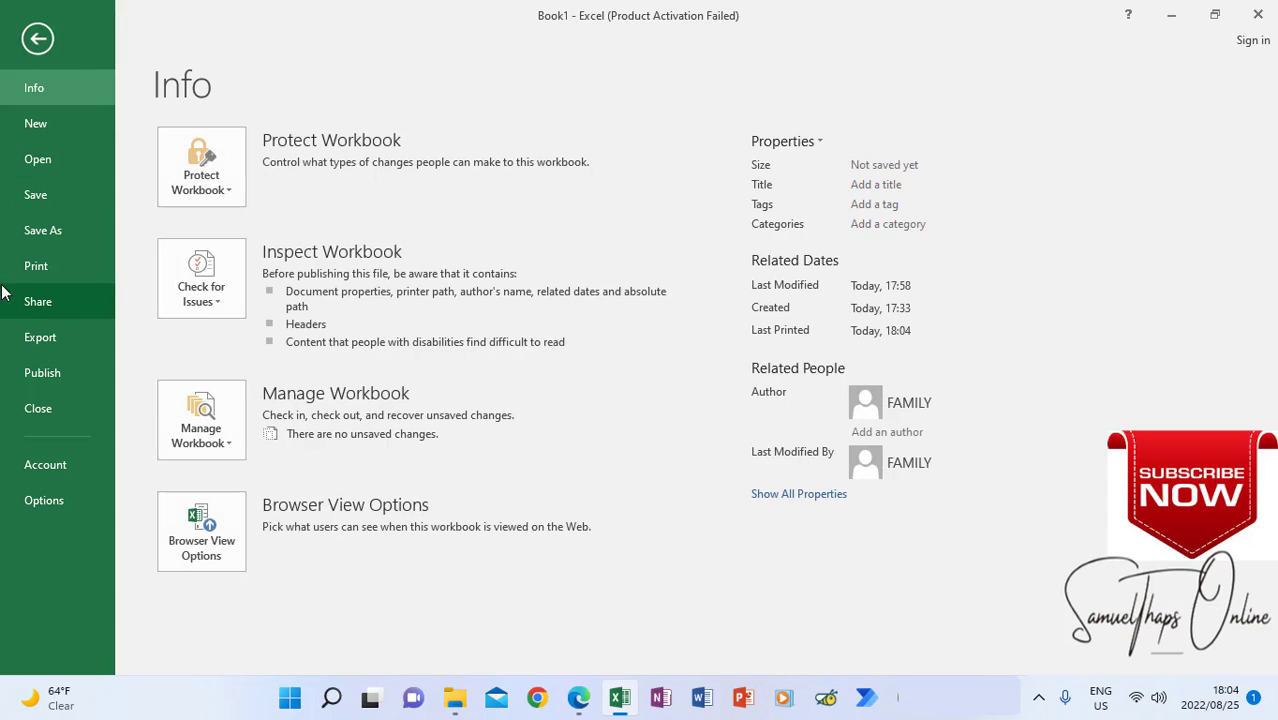
left_click(36, 266)
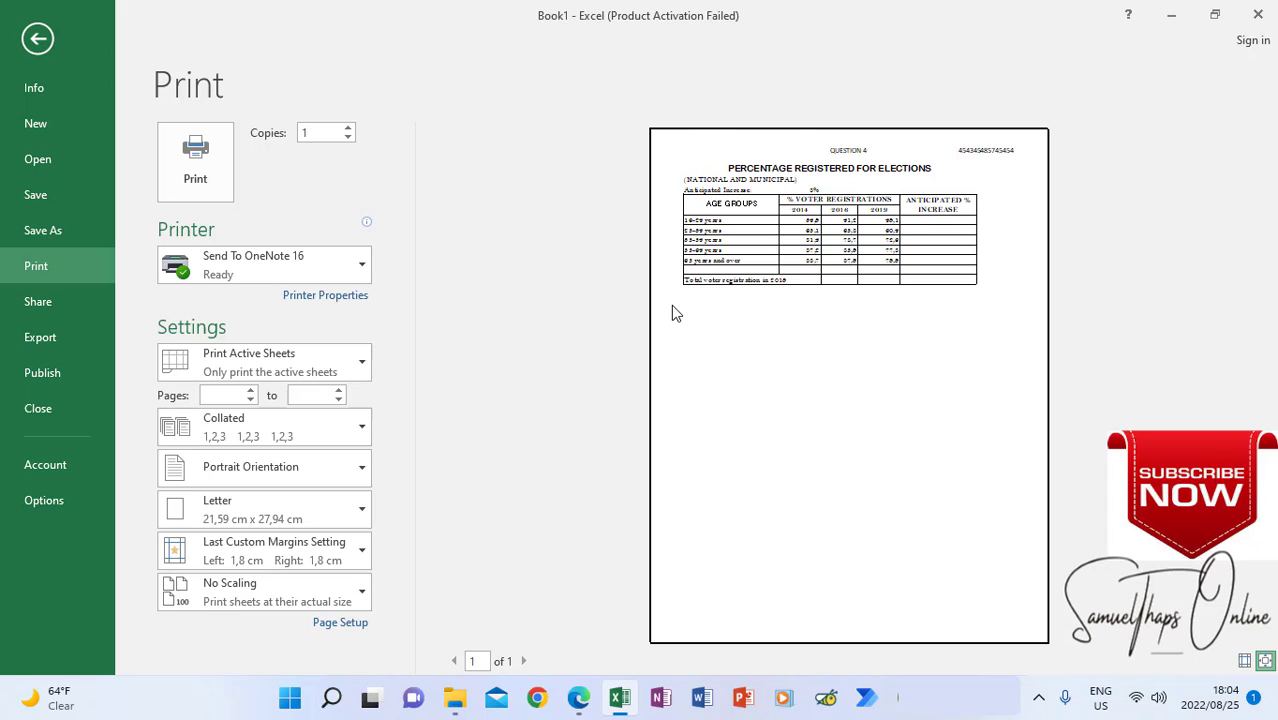
left_click(31, 50)
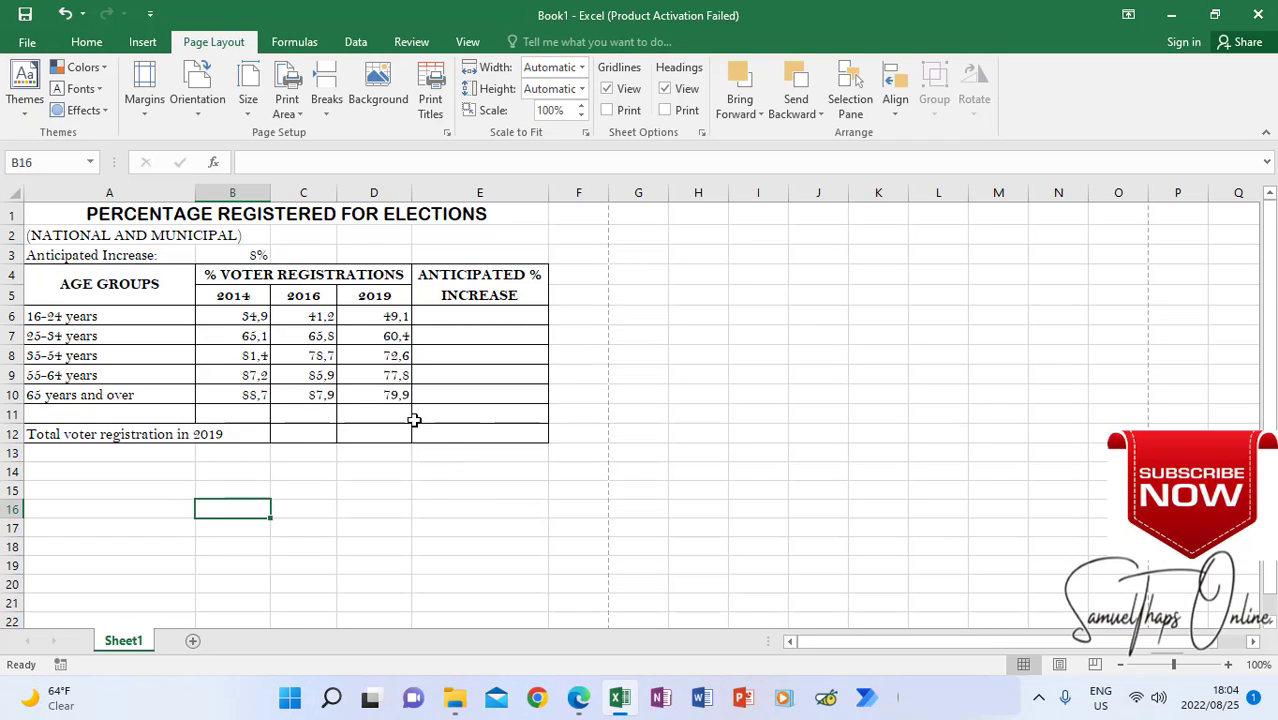
left_click(27, 42)
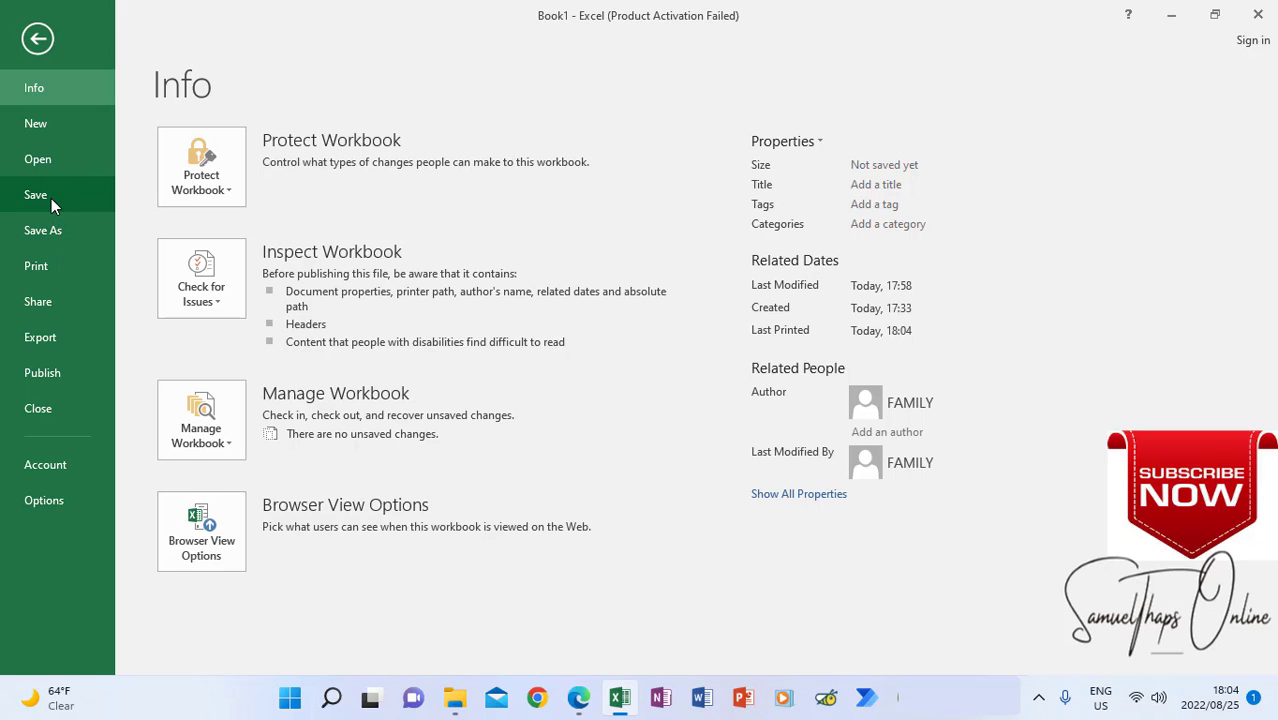
Save the workbook as 'QUESTION 4.xlsx' in the LIFE SKILLS AND COMPUTER LITERACY 2022 folder, replacing Book1.
left_click(51, 229)
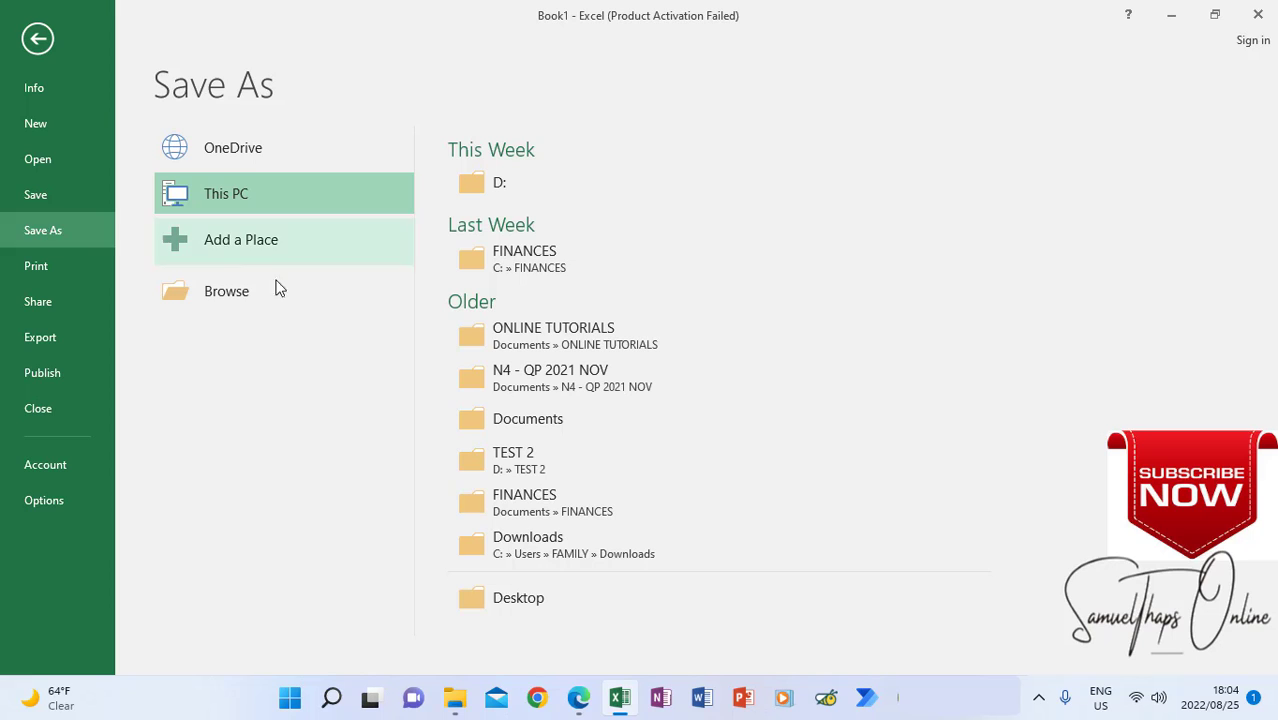
left_click(238, 299)
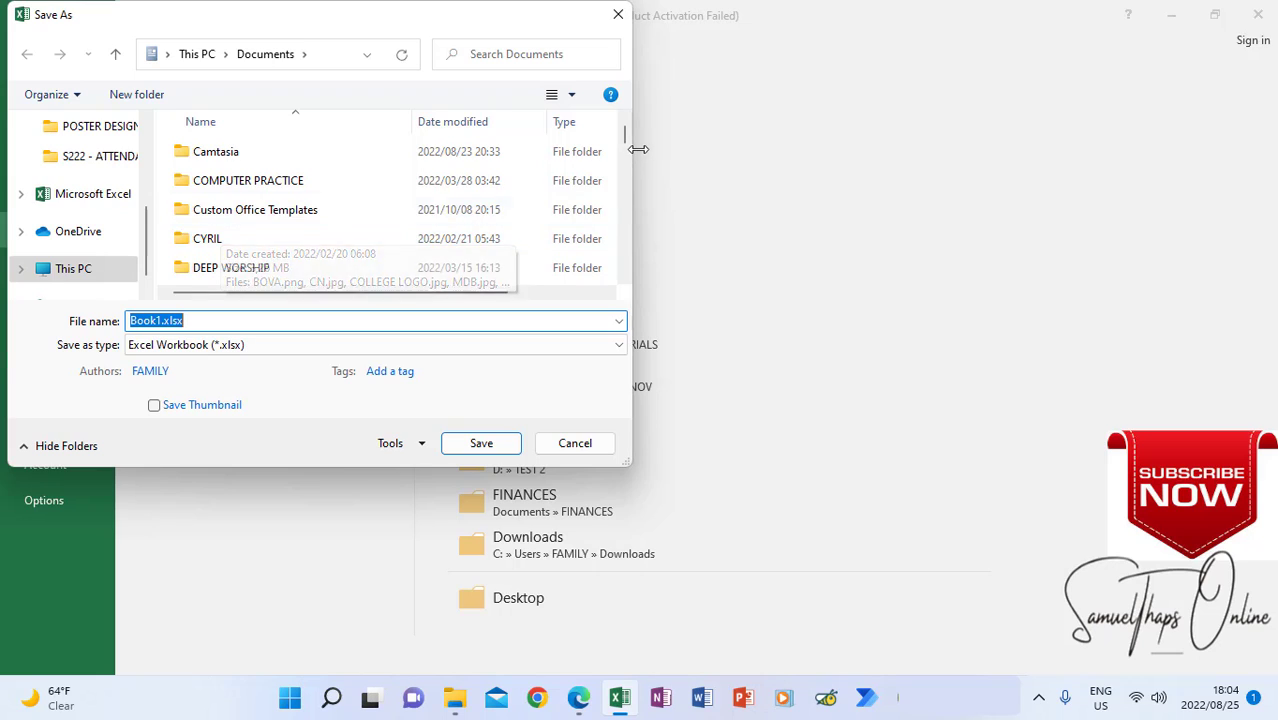
left_click_drag(624, 134, 623, 159)
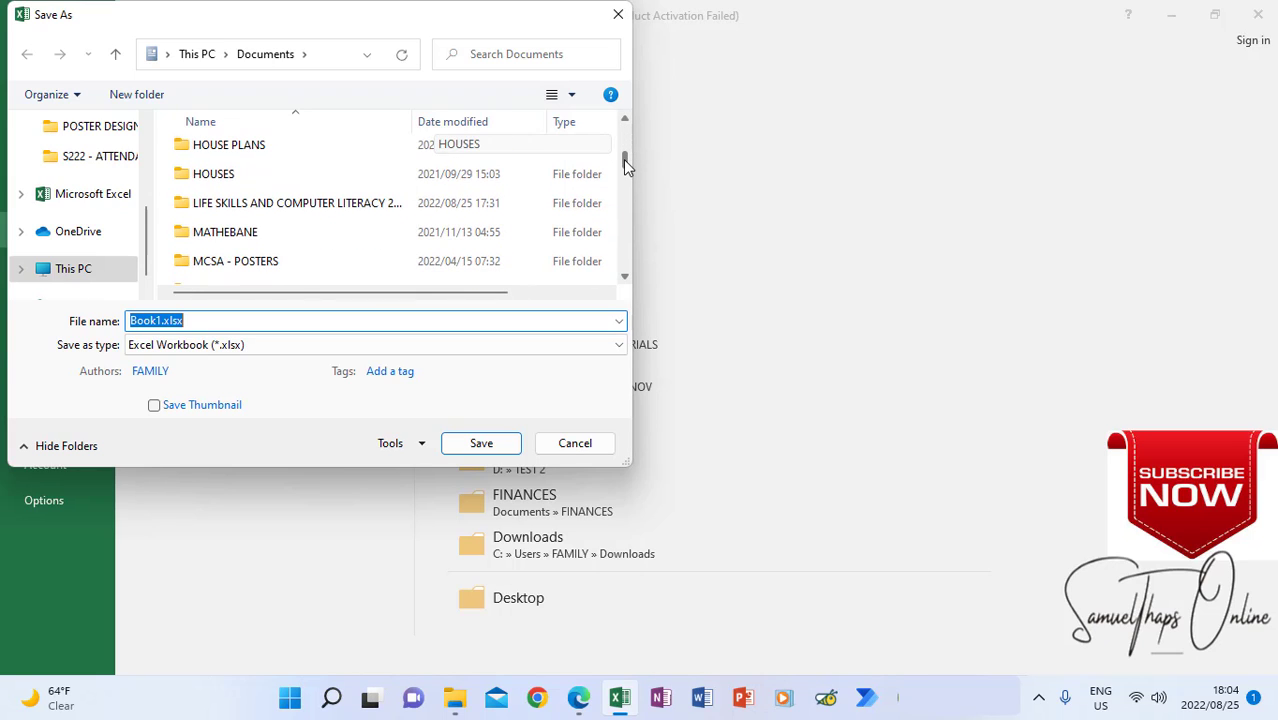
double_click(347, 205)
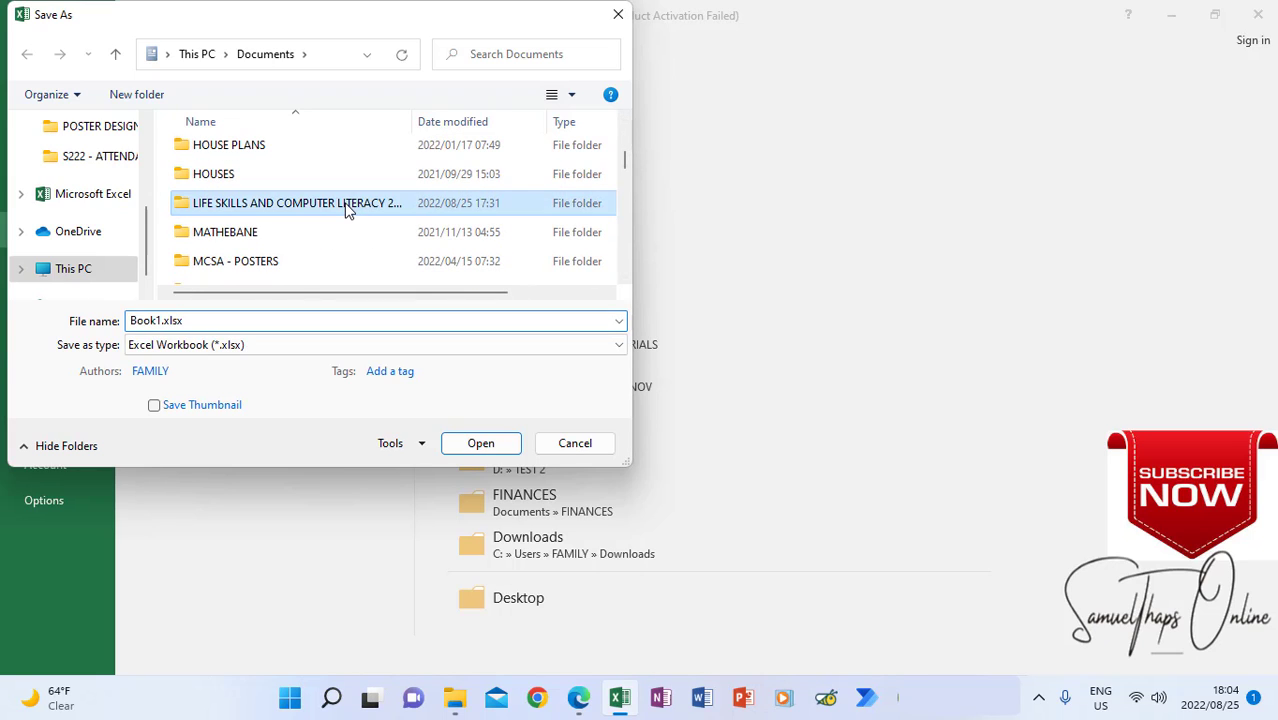
double_click(192, 321)
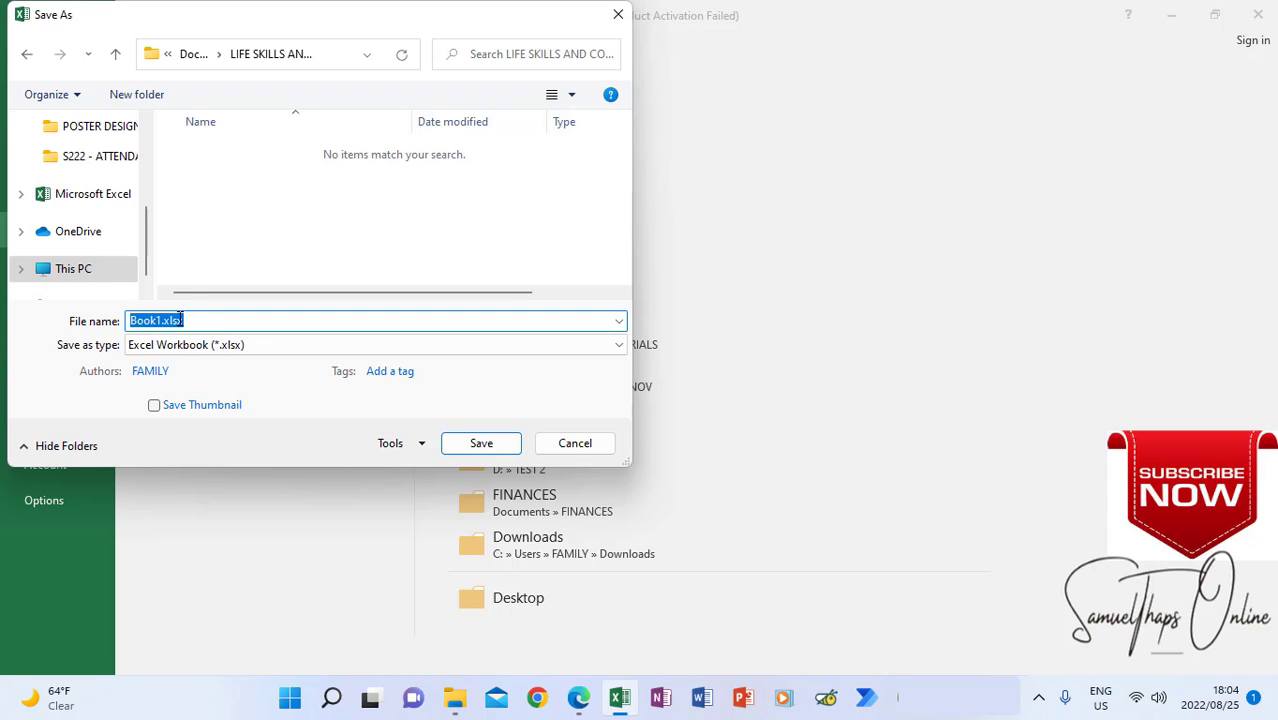
key("BackSpace")
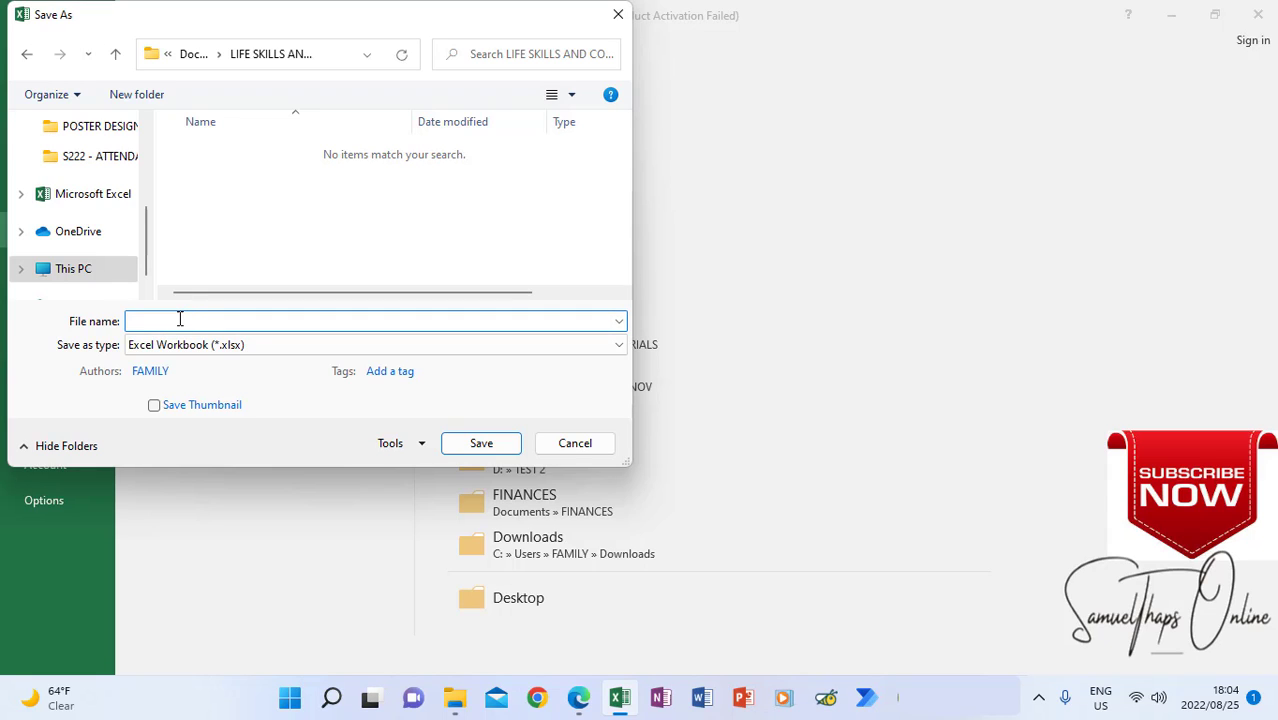
type("QUESTION 4")
left_click(481, 443)
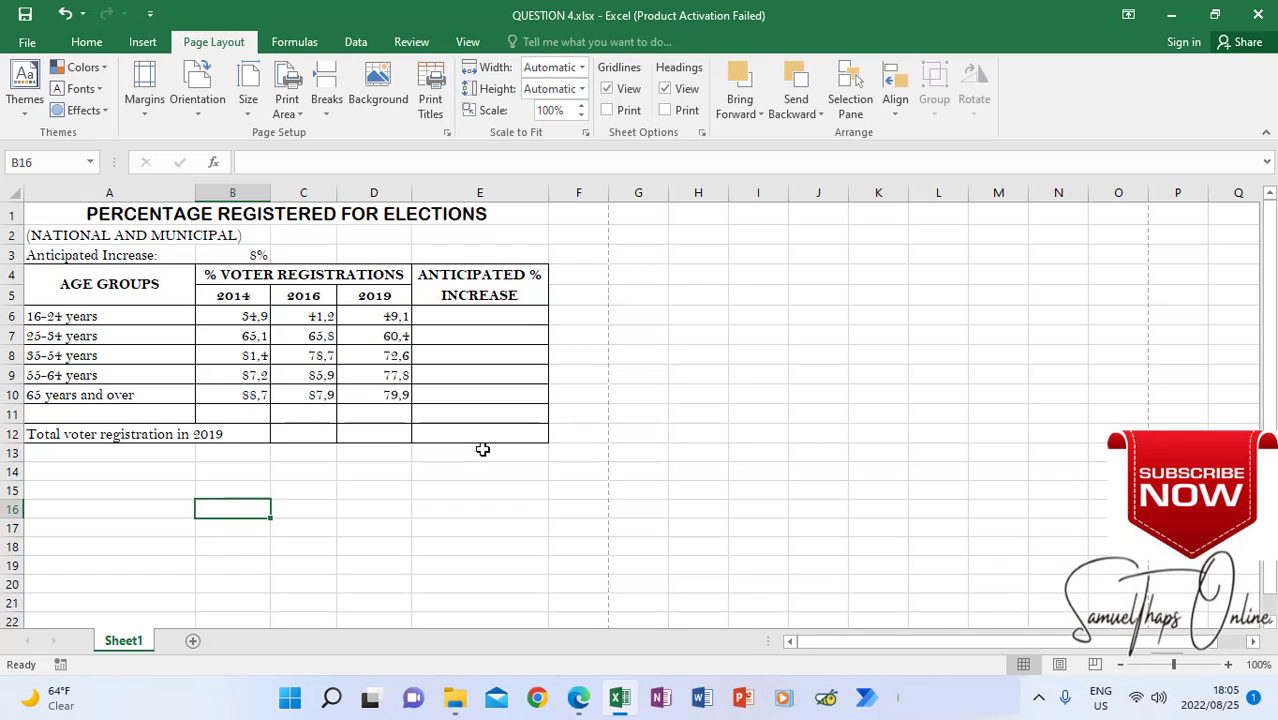
left_click(26, 44)
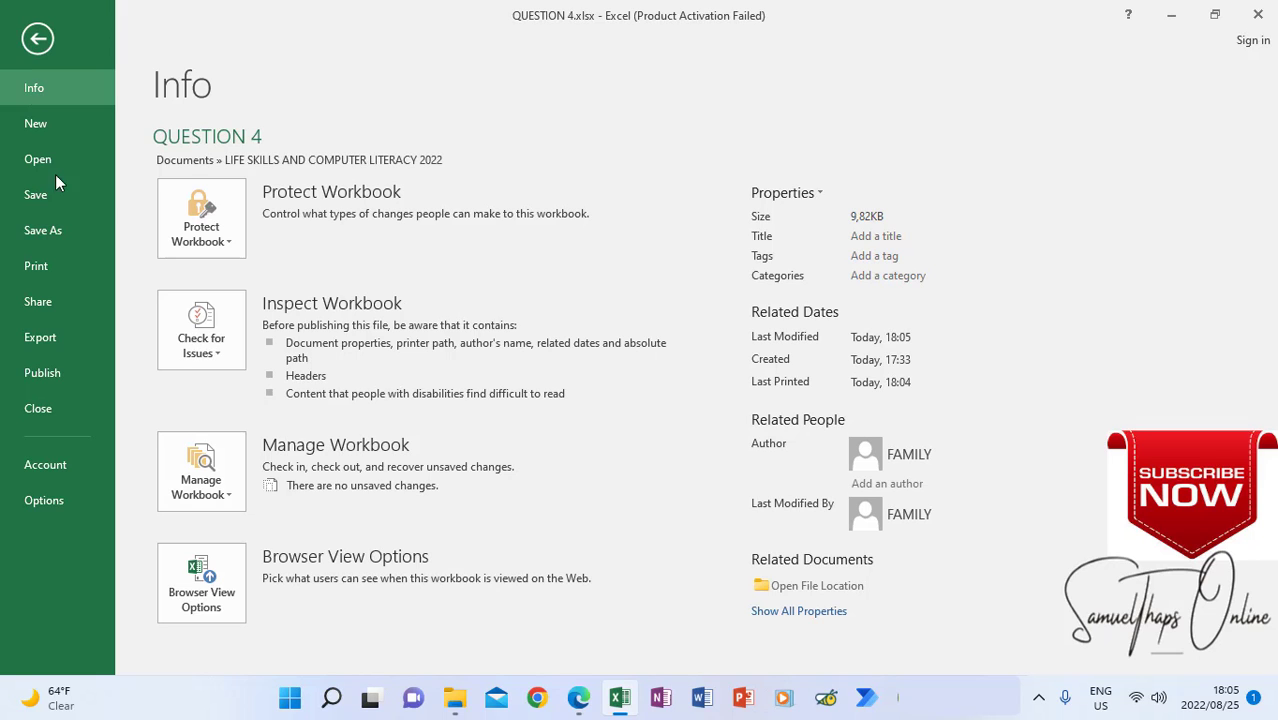
left_click(62, 279)
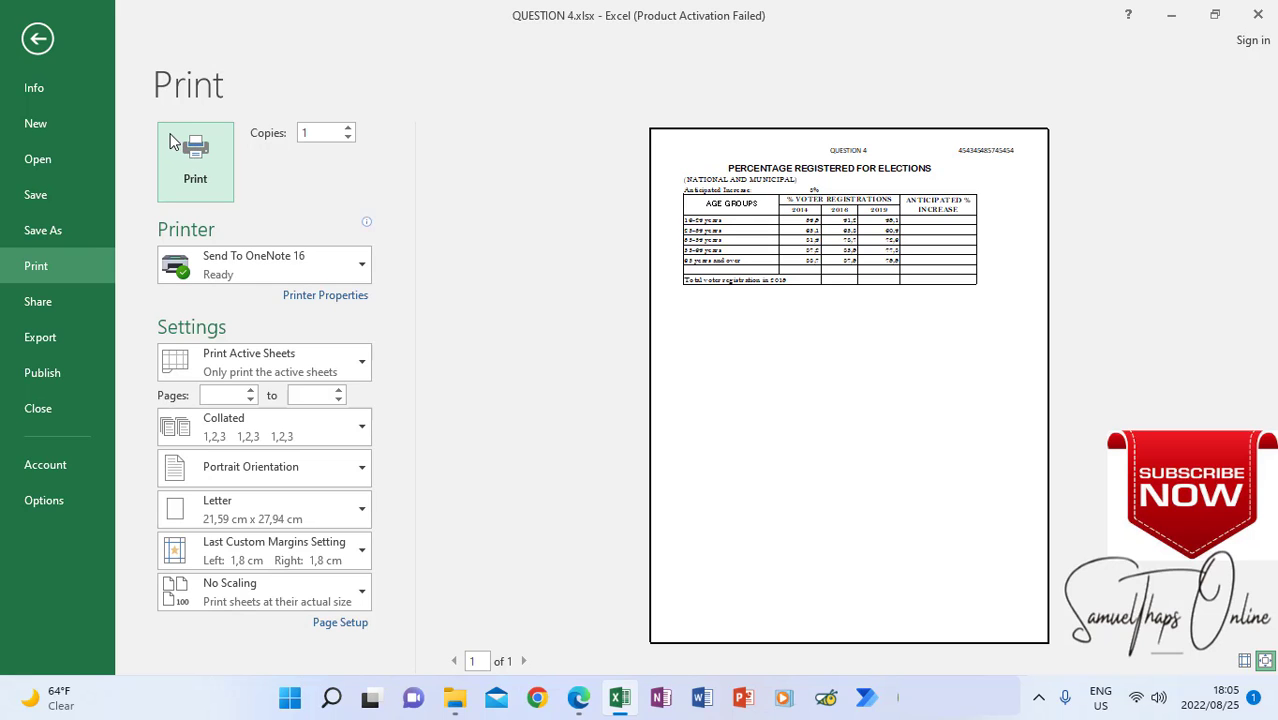
left_click(37, 38)
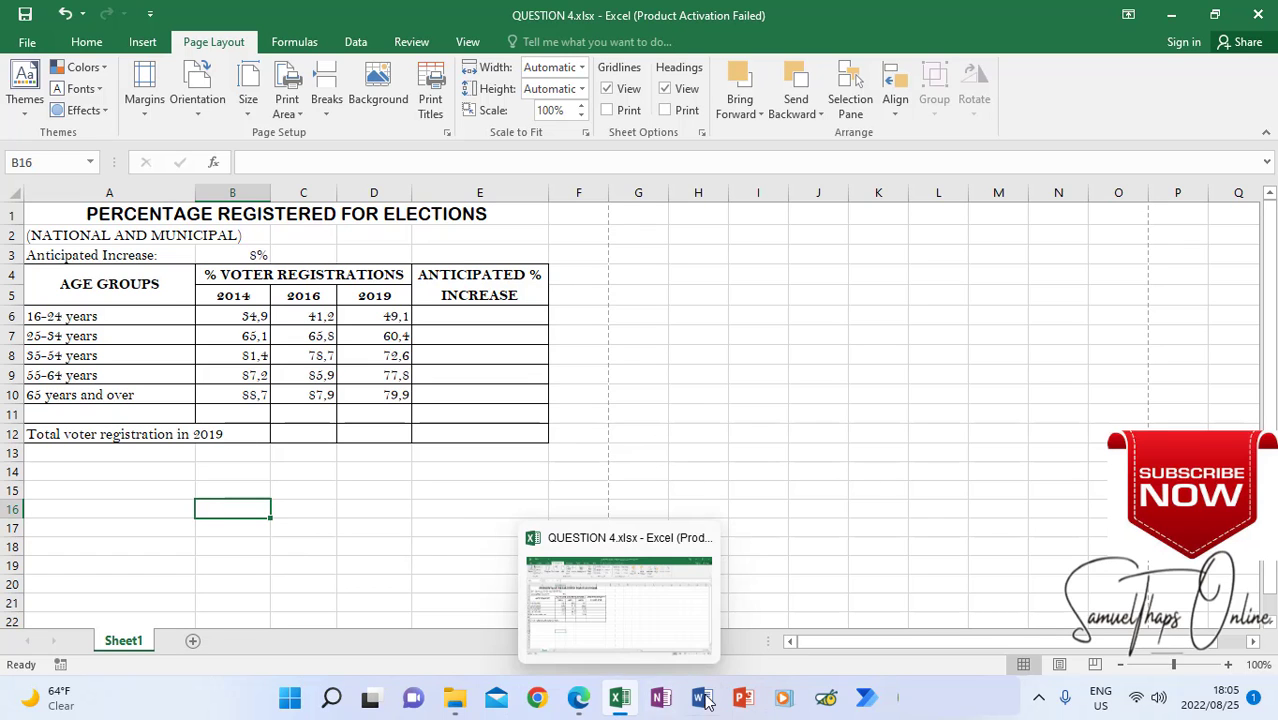
Bring up the exam paper PDF in Edge and scroll through the Question 4 and Question 5 instructions.
left_click(578, 697)
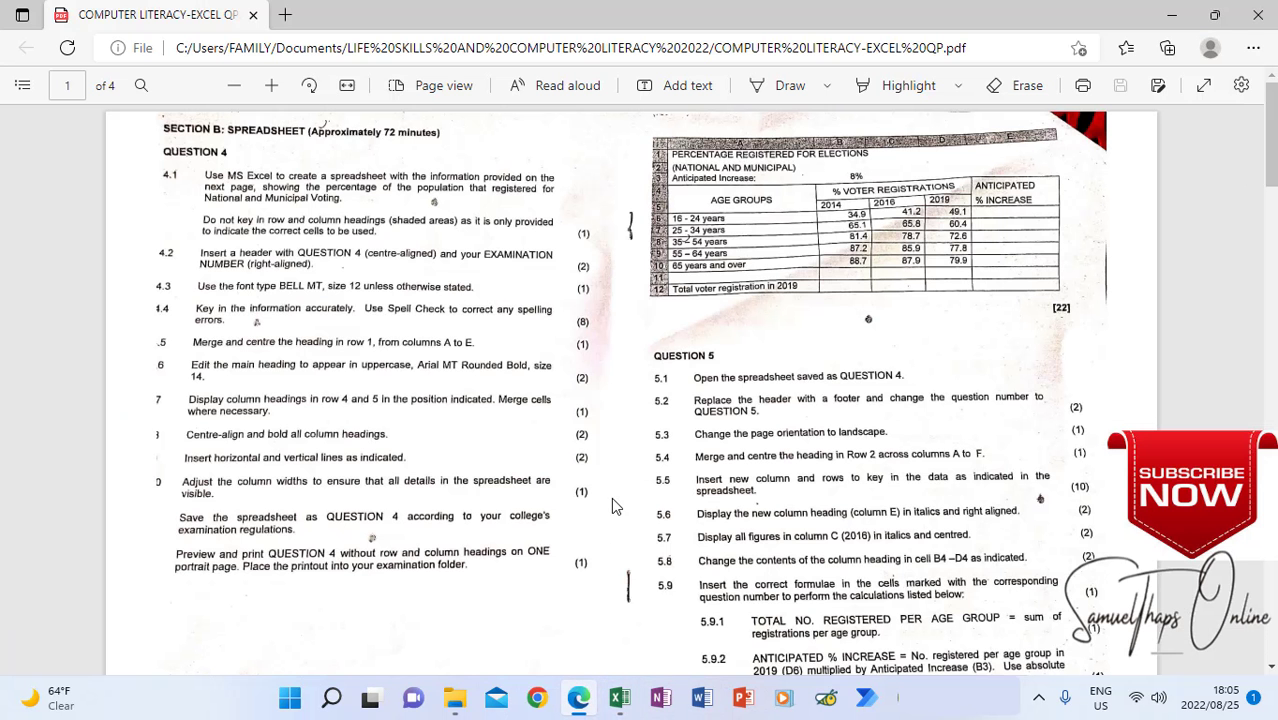
scroll(718, 397, "down", 2)
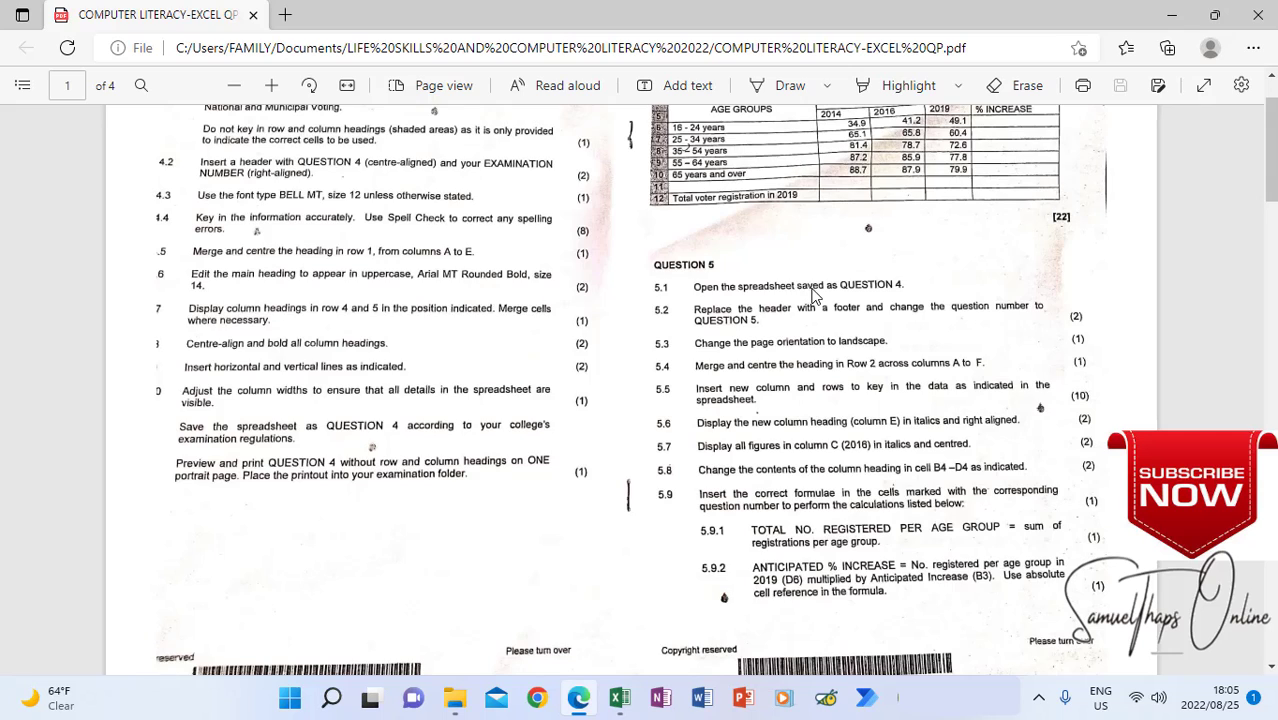
scroll(809, 290, "up", 2)
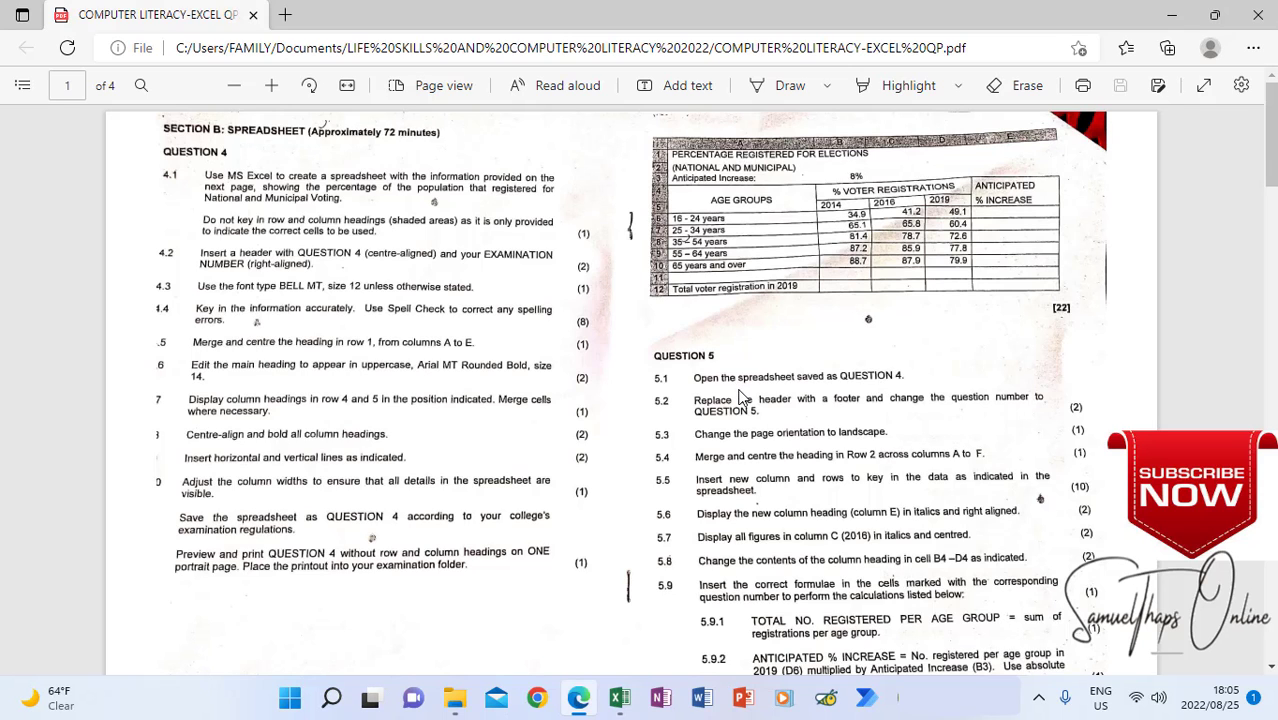
scroll(740, 397, "down", 4)
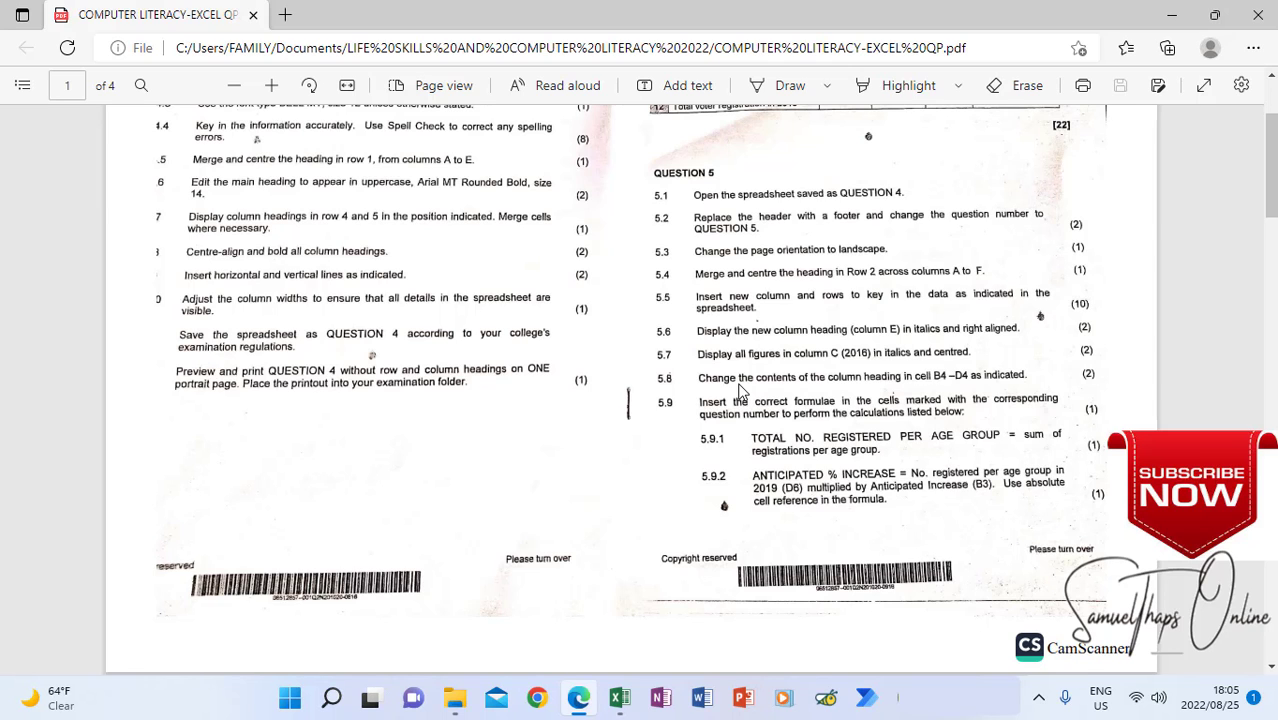
scroll(740, 390, "up", 4)
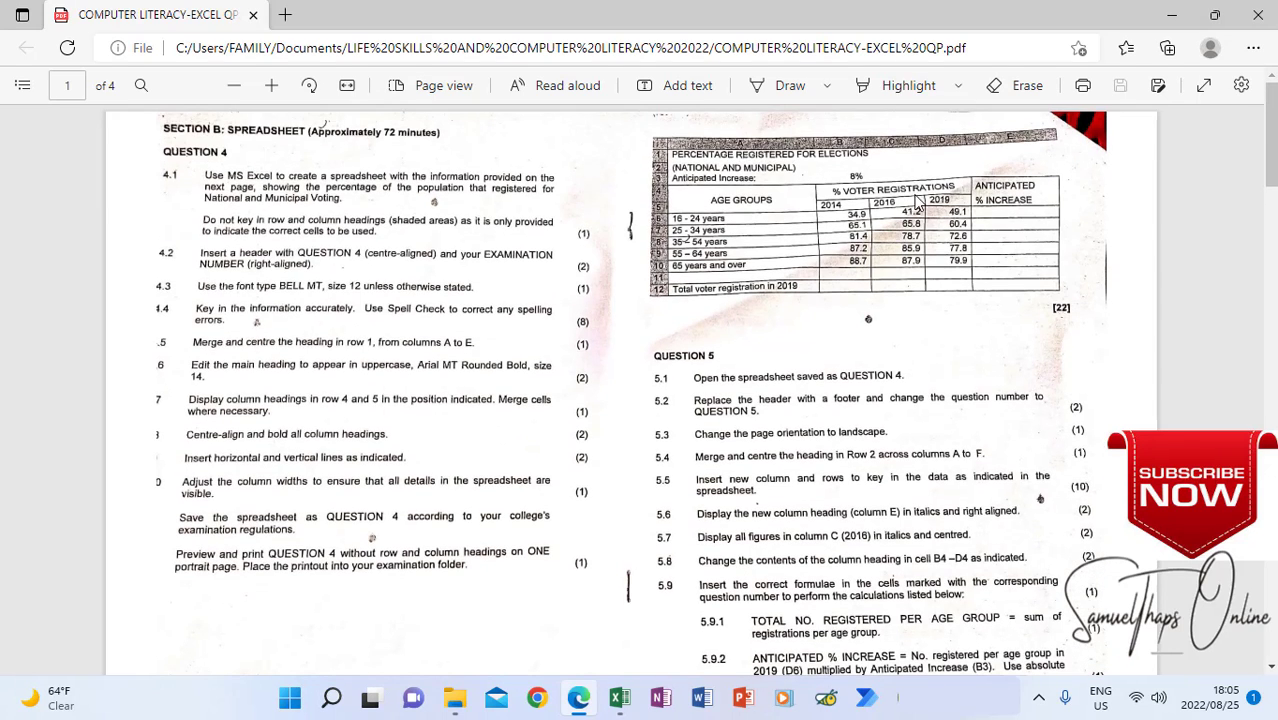